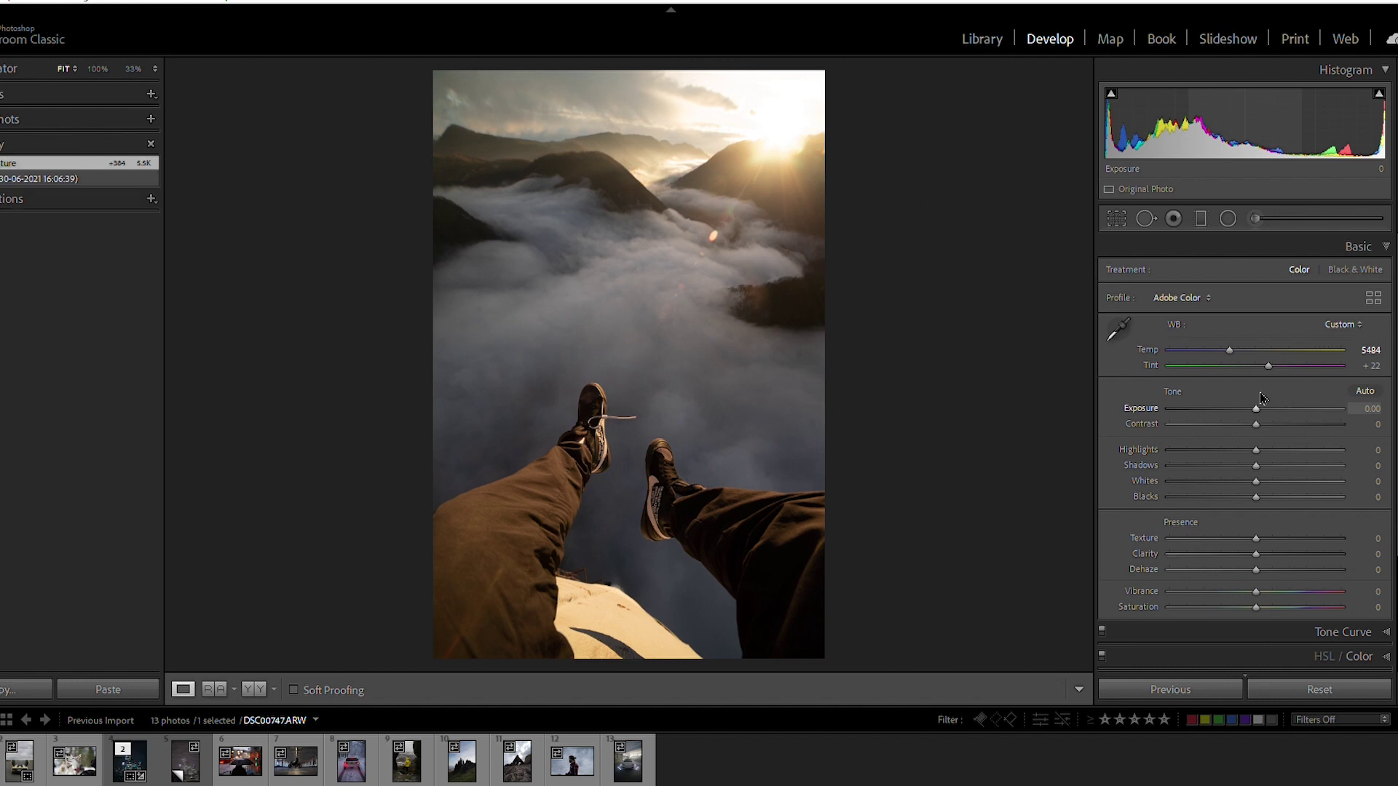
Set Exposure to +0.43, Contrast to +17, Highlights to -82, Shadows to +46, Whites to +33 and Blacks to -19.
{"action": "left_click_drag", "start_coordinate": [1261, 398], "coordinate": [1267, 399]}
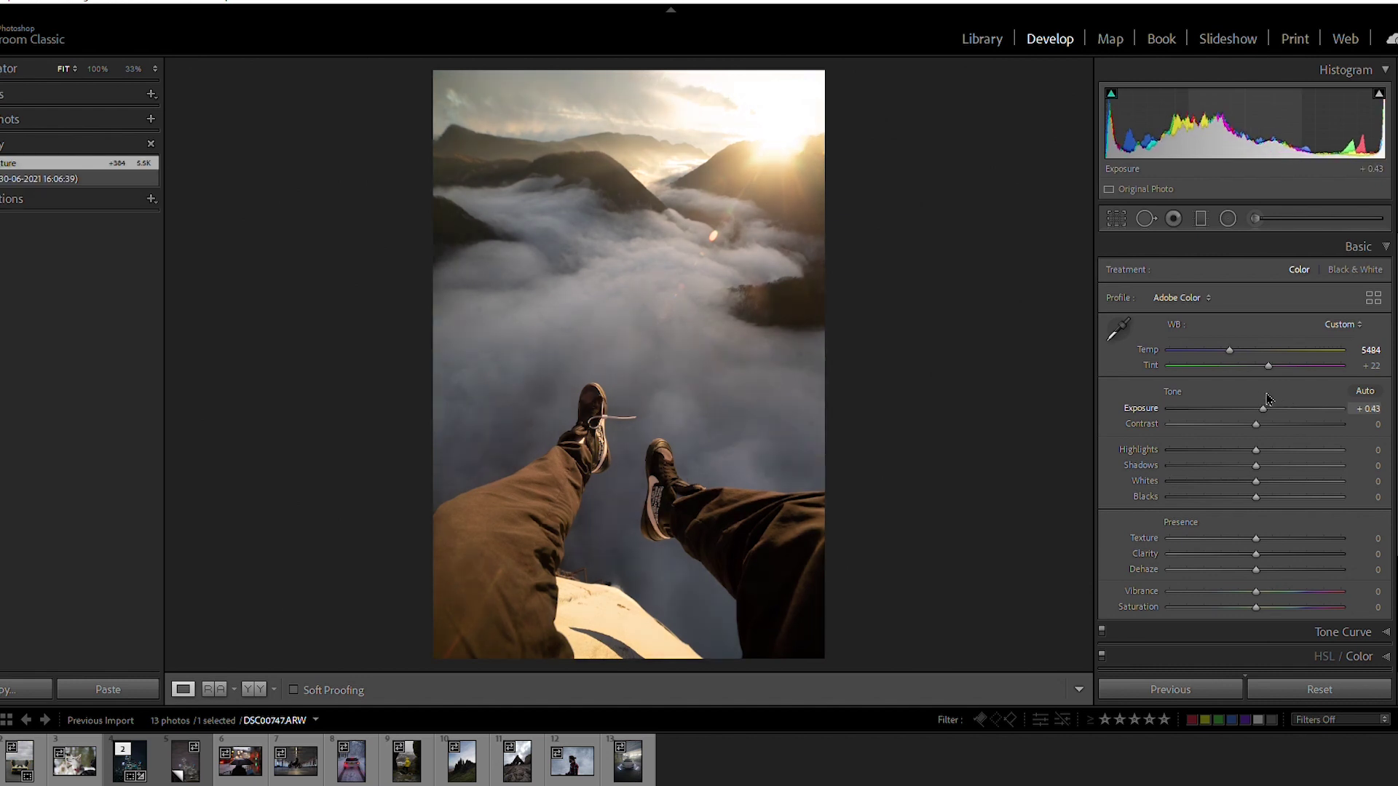
{"action": "left_click_drag", "start_coordinate": [1261, 417], "coordinate": [1243, 488]}
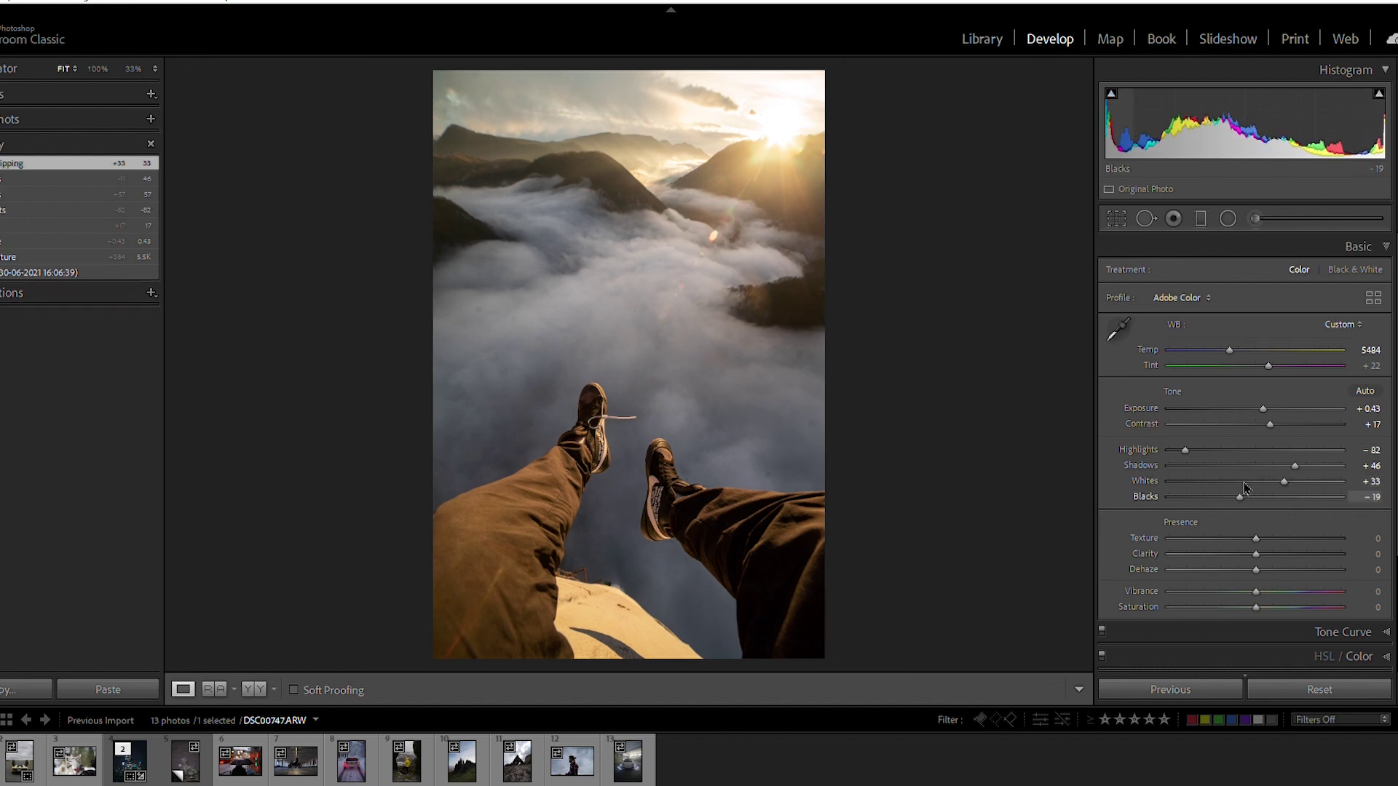
Set Dehaze to -23 and Vibrance to +16, leaving Texture and Clarity at 0.
{"action": "scroll", "coordinate": [1202, 445], "scroll_direction": "down", "scroll_amount": 2}
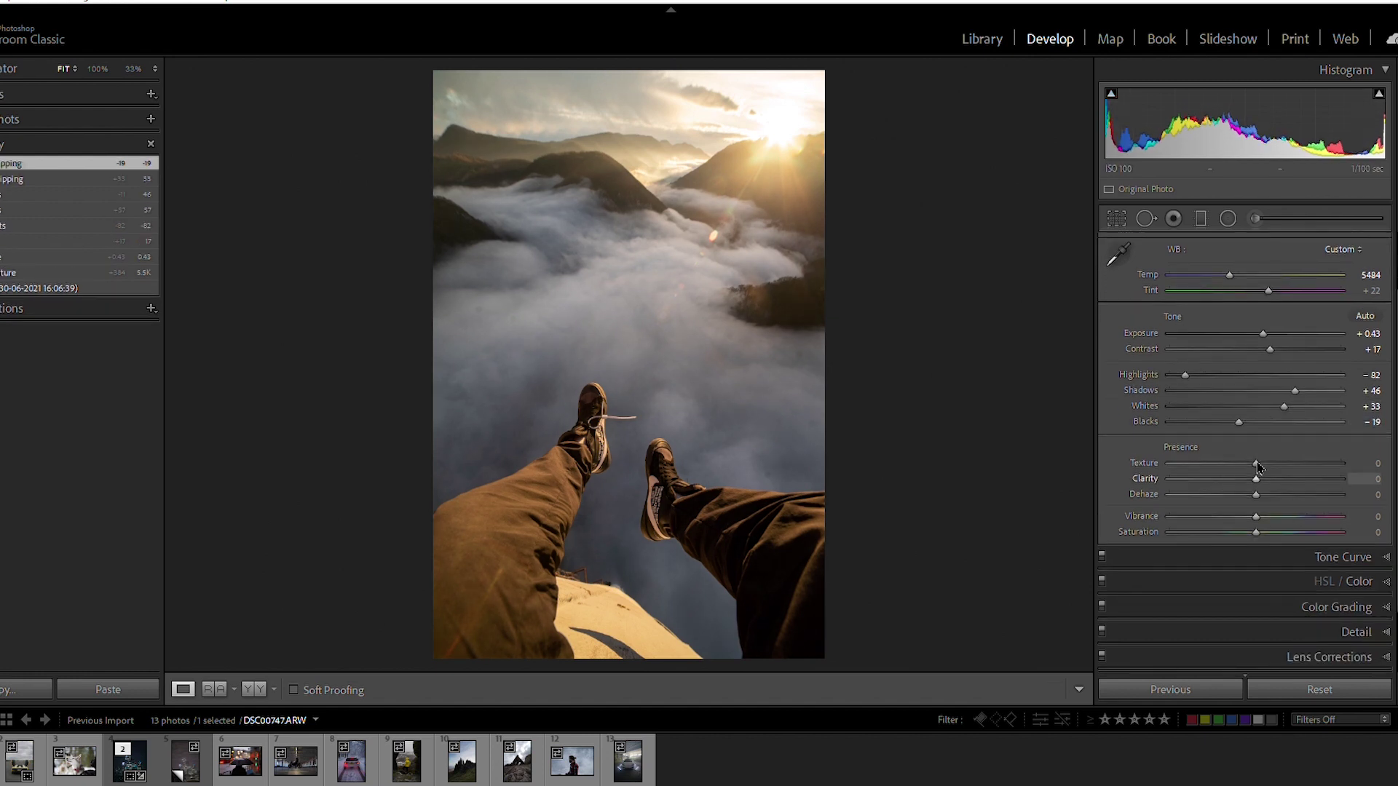
{"action": "mouse_move", "coordinate": [1257, 479]}
{"action": "left_mouse_down"}
{"action": "mouse_move", "coordinate": [1244, 479]}
{"action": "mouse_move", "coordinate": [1256, 474]}
{"action": "left_mouse_up"}
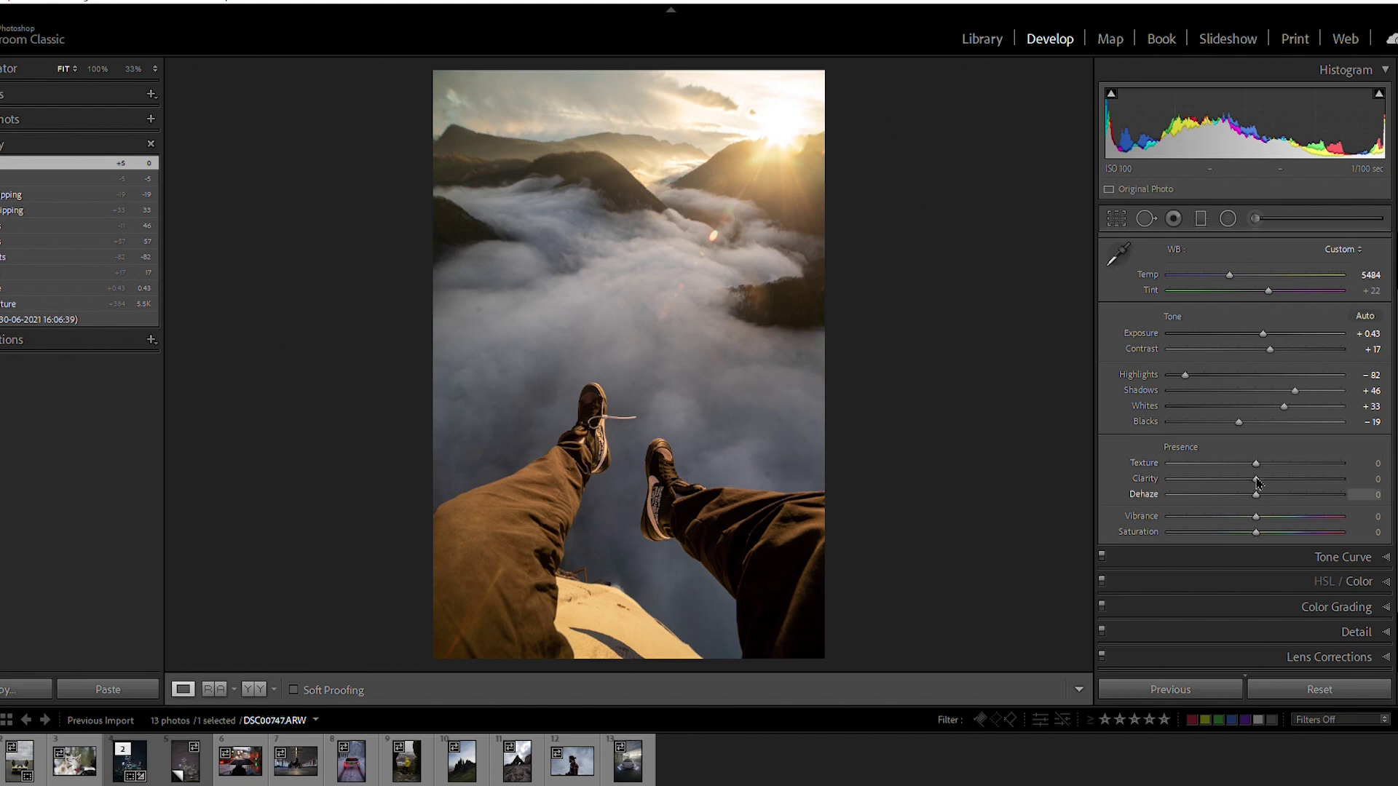
{"action": "left_click_drag", "start_coordinate": [1262, 483], "coordinate": [1243, 482]}
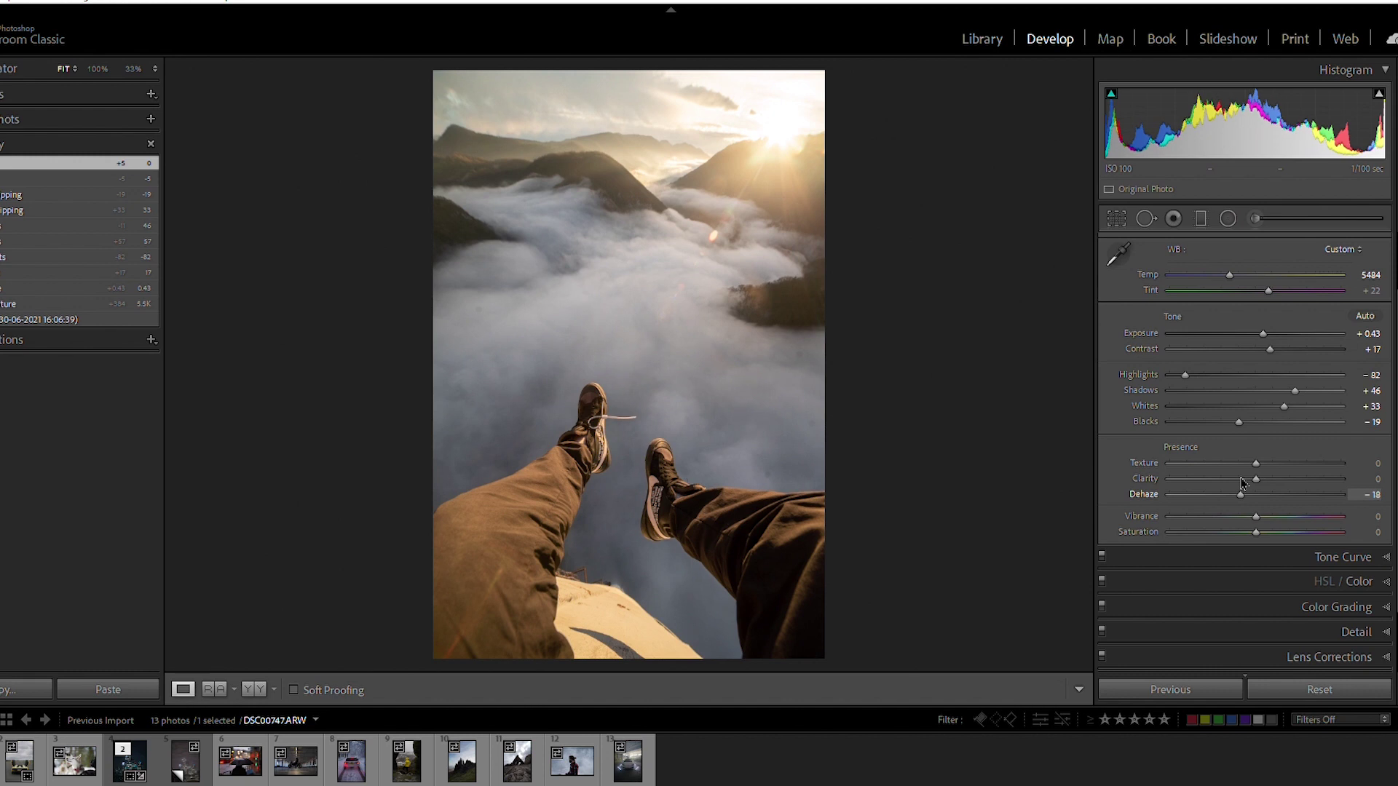
{"action": "left_click_drag", "start_coordinate": [1243, 482], "coordinate": [1237, 482]}
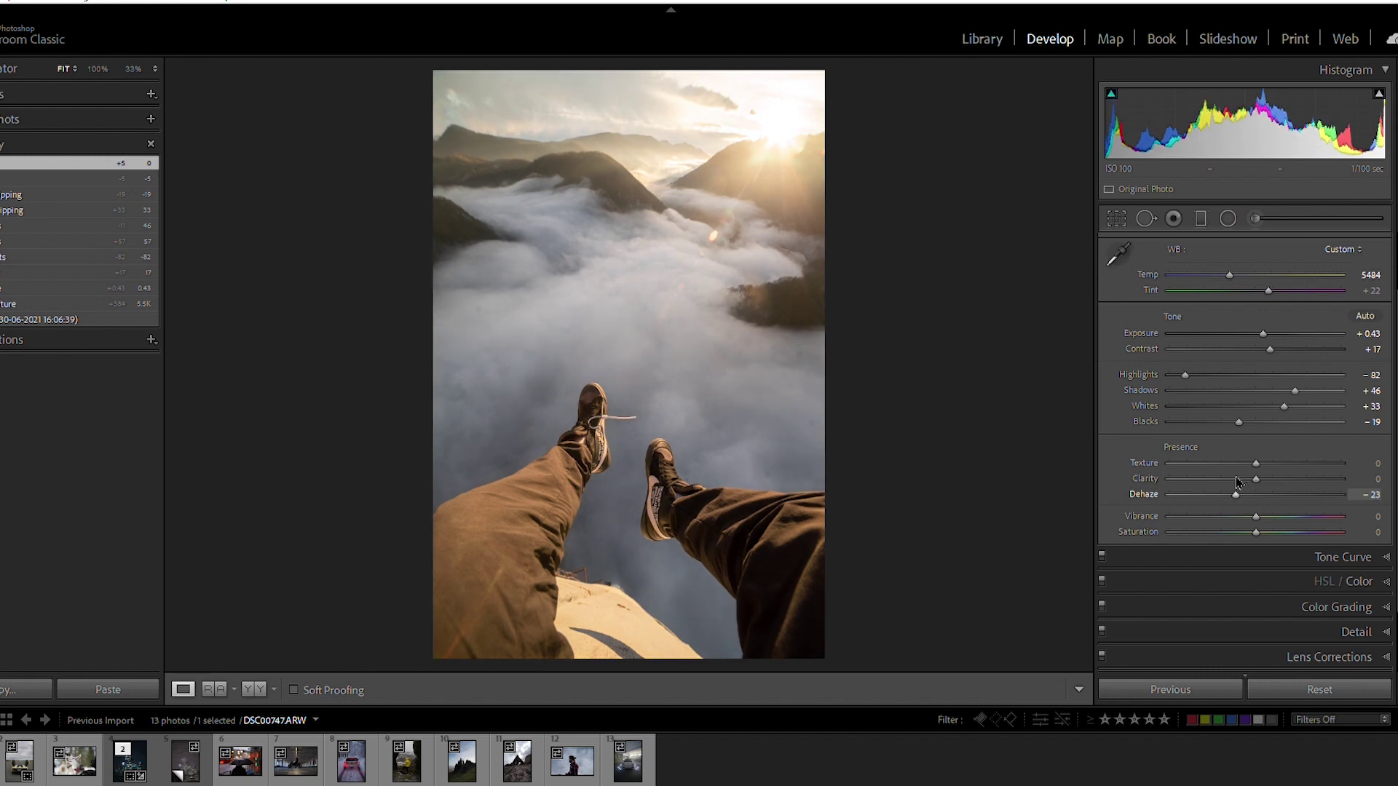
{"action": "left_click_drag", "start_coordinate": [1264, 512], "coordinate": [1271, 513]}
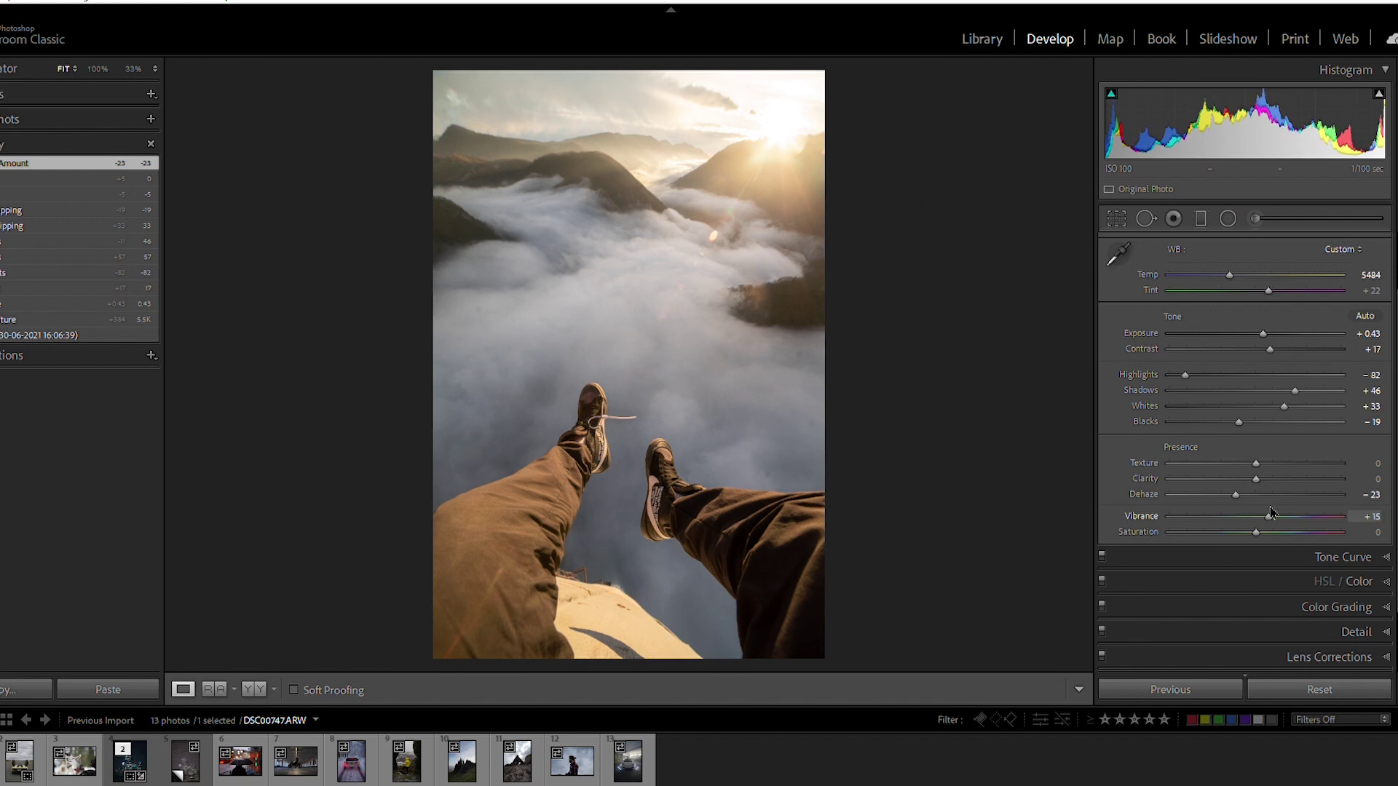
Shape the tone curve with a shadow point at 70/51 and a highlight point at 193/196, and lift the black point slightly.
{"action": "scroll", "coordinate": [1272, 513], "scroll_direction": "down", "scroll_amount": 2}
{"action": "left_click", "coordinate": [1377, 480]}
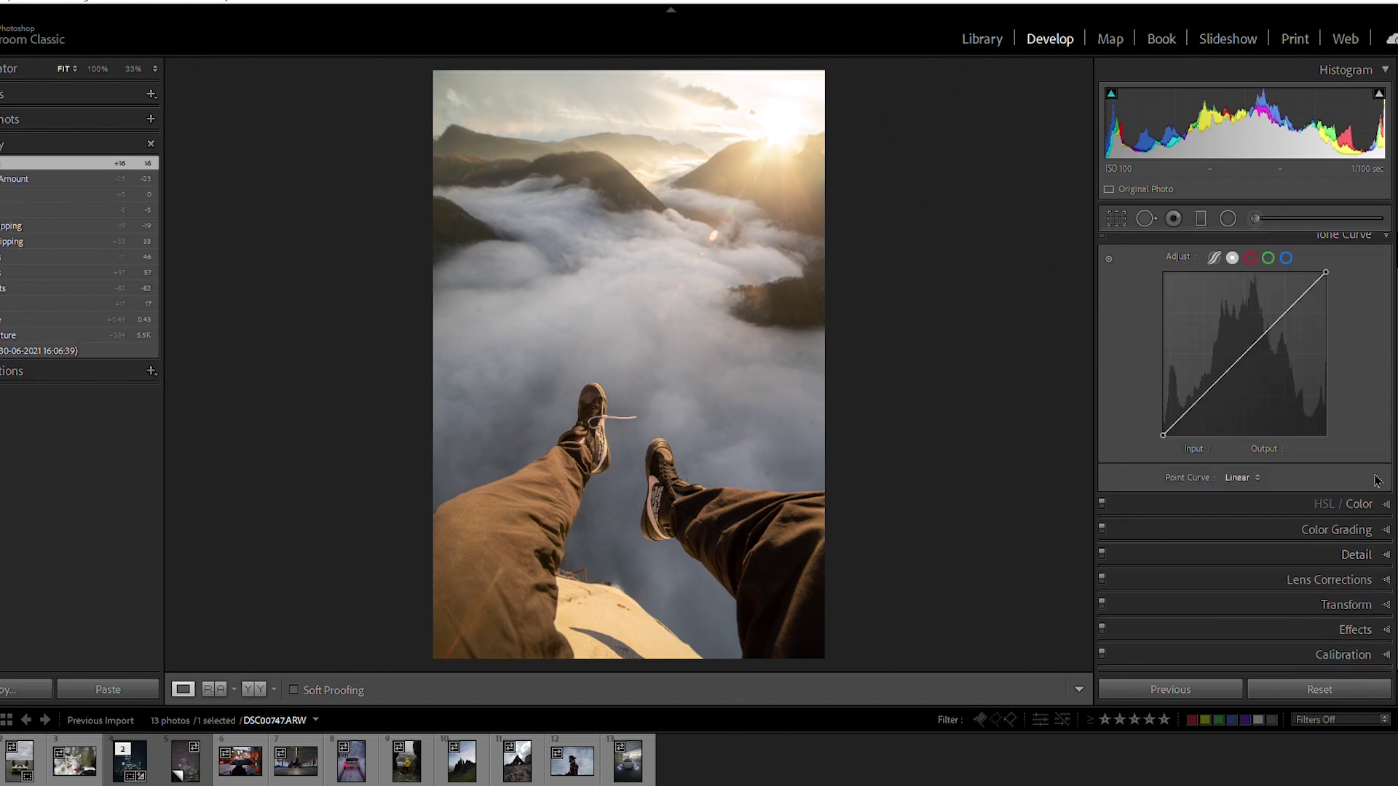
{"action": "left_click_drag", "start_coordinate": [1203, 393], "coordinate": [1209, 395]}
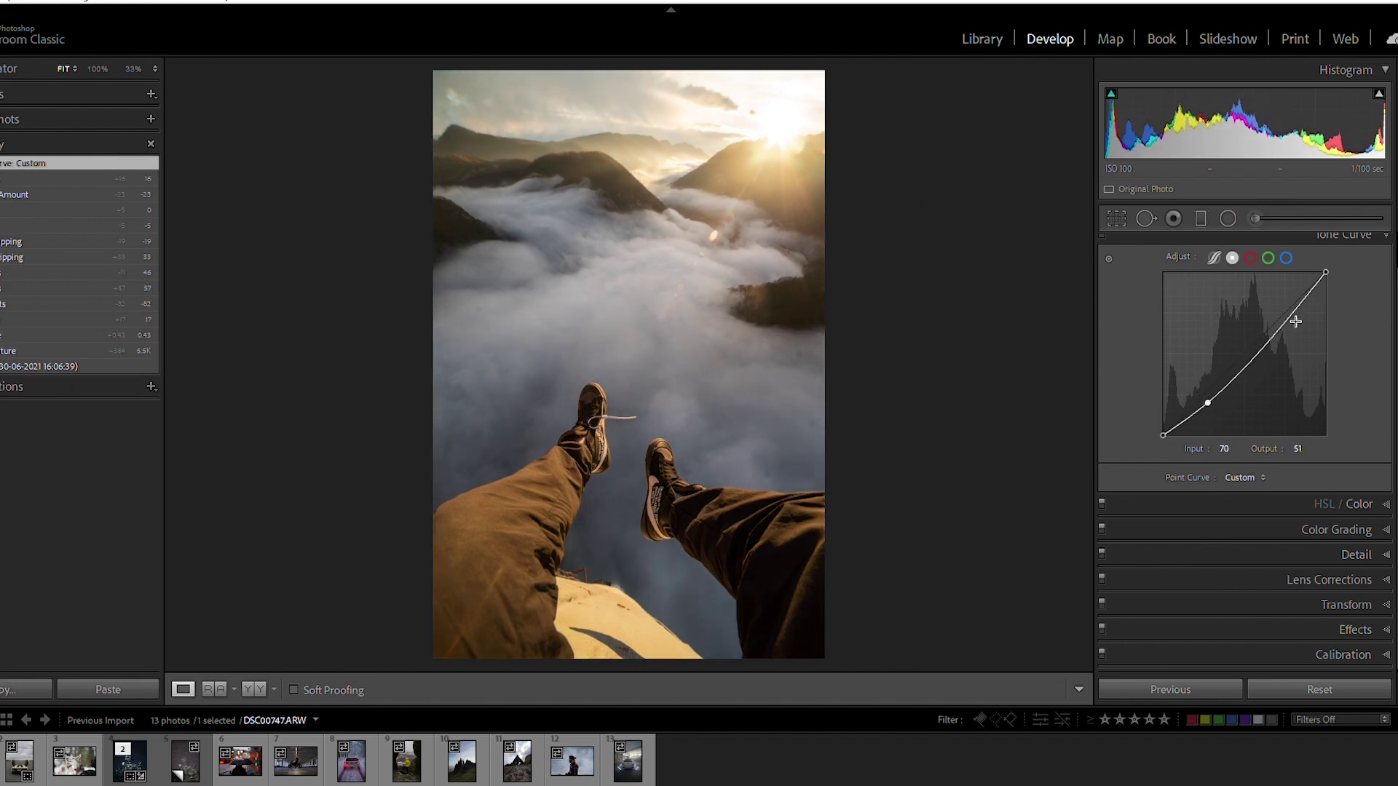
{"action": "left_click_drag", "start_coordinate": [1297, 305], "coordinate": [1288, 302]}
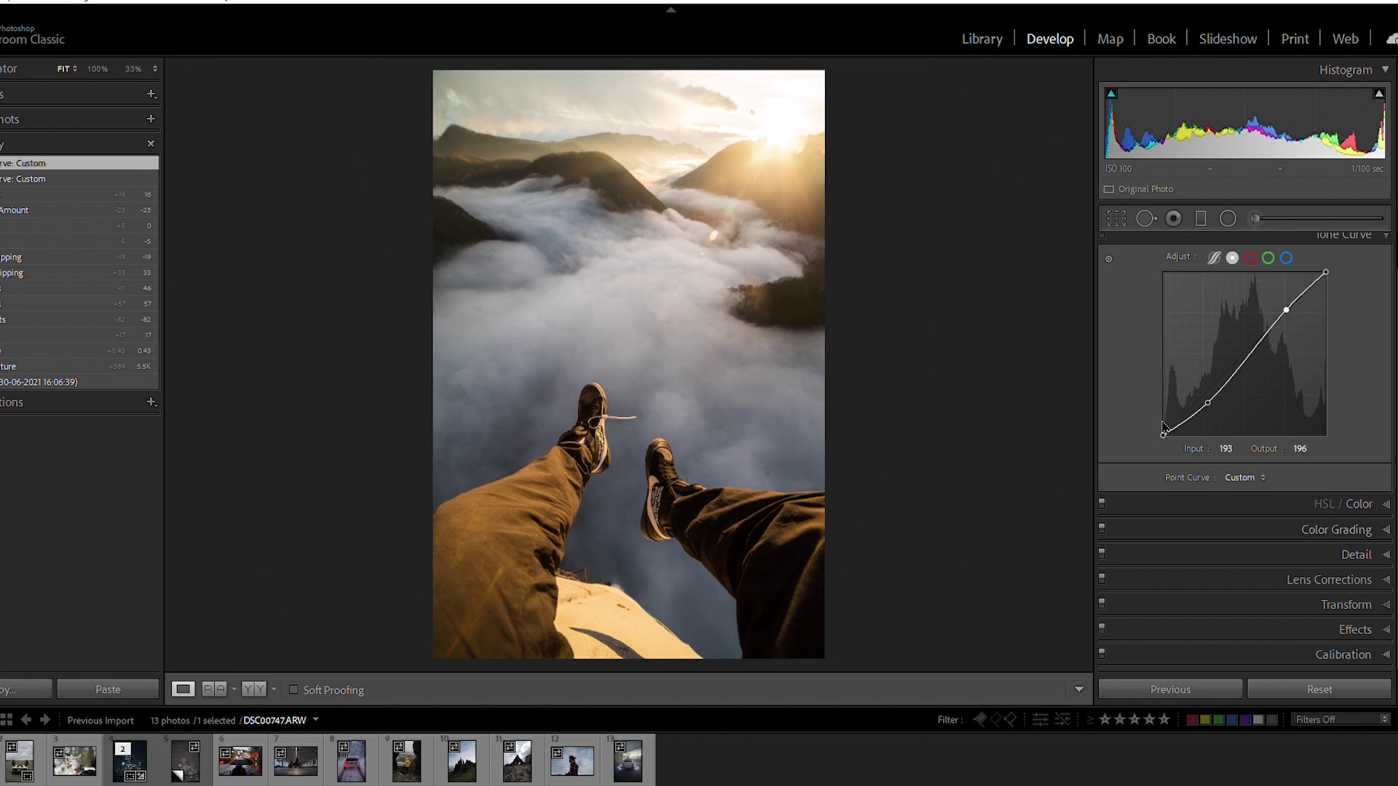
{"action": "left_click_drag", "start_coordinate": [1164, 422], "coordinate": [1164, 420]}
Reduce the saturation of the reds to -64 in the HSL colour adjustments.
{"action": "left_click", "coordinate": [1354, 504]}
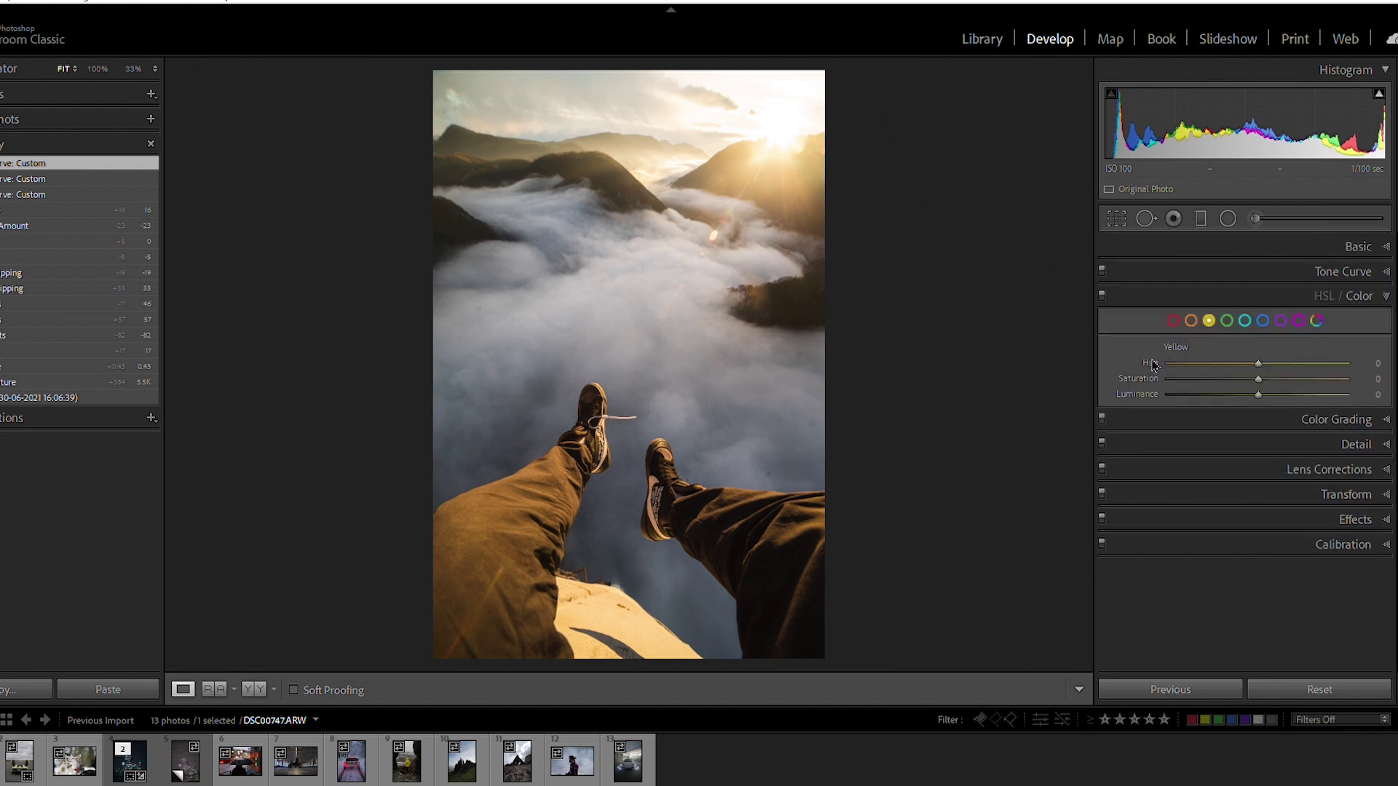
{"action": "left_click", "coordinate": [1173, 320]}
{"action": "left_click_drag", "start_coordinate": [1260, 373], "coordinate": [1200, 380]}
Set the orange hue to -17 and reset the orange saturation to 0 after trying a small increase.
{"action": "left_click", "coordinate": [1189, 320]}
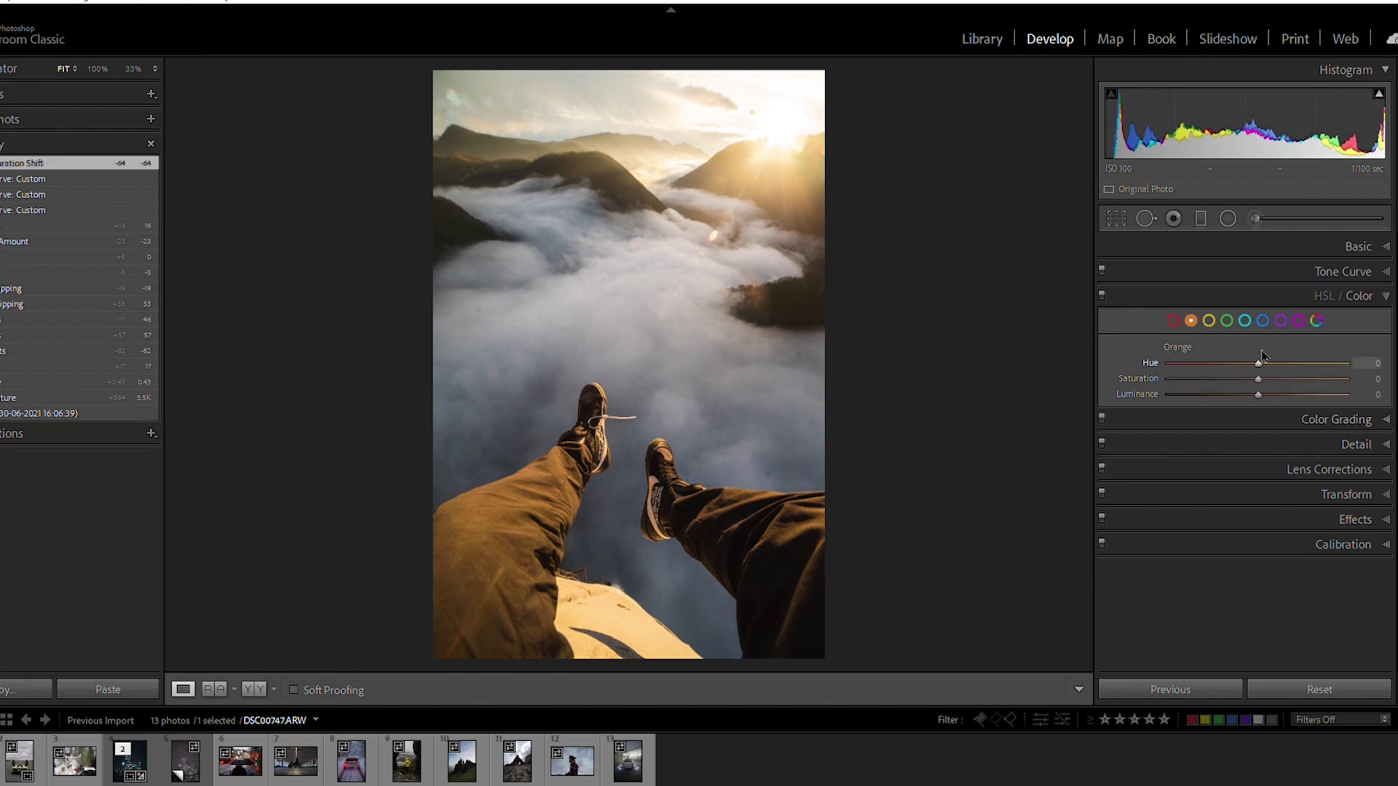
{"action": "mouse_move", "coordinate": [1263, 353]}
{"action": "left_mouse_down"}
{"action": "mouse_move", "coordinate": [1184, 356]}
{"action": "mouse_move", "coordinate": [1244, 357]}
{"action": "left_mouse_up"}
{"action": "double_click", "coordinate": [1238, 354]}
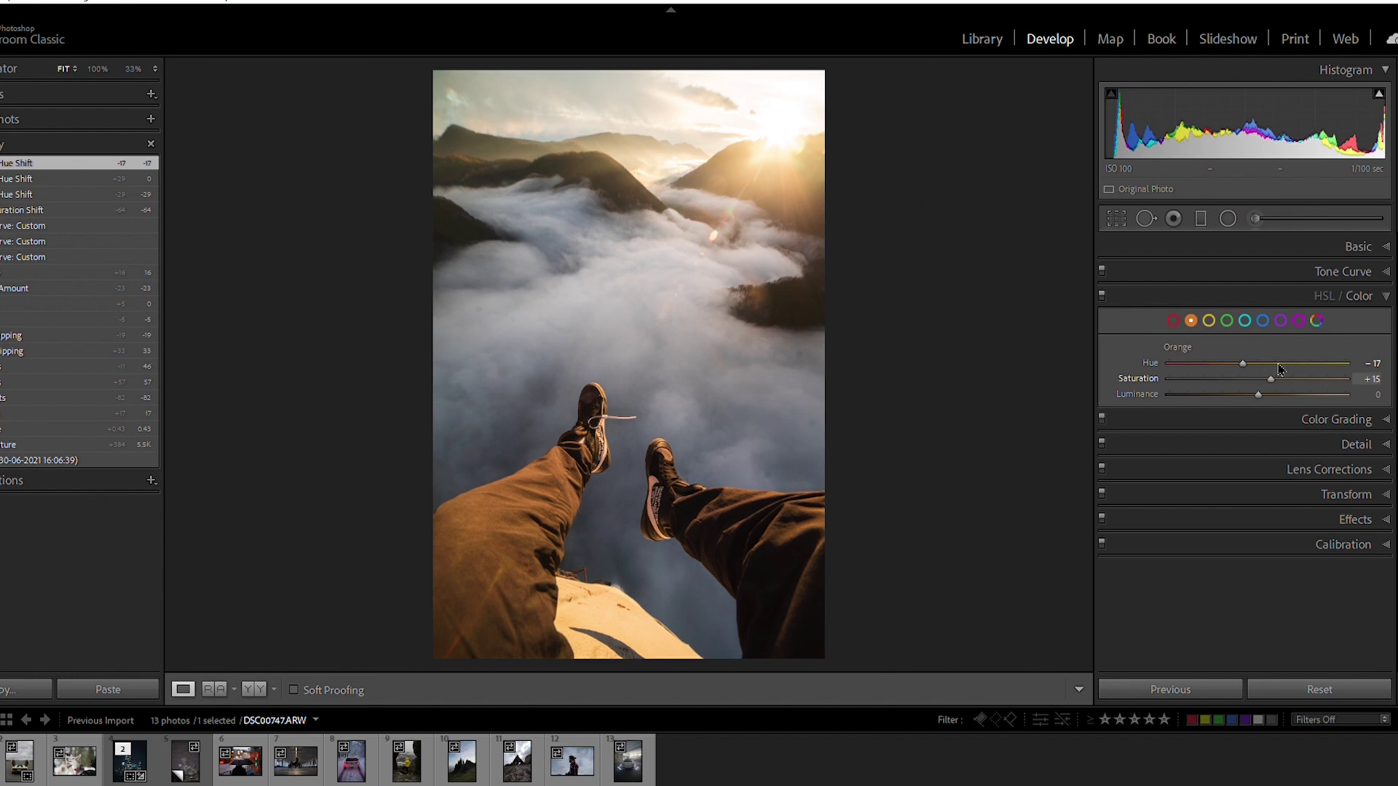
{"action": "left_click_drag", "start_coordinate": [1262, 369], "coordinate": [1263, 371]}
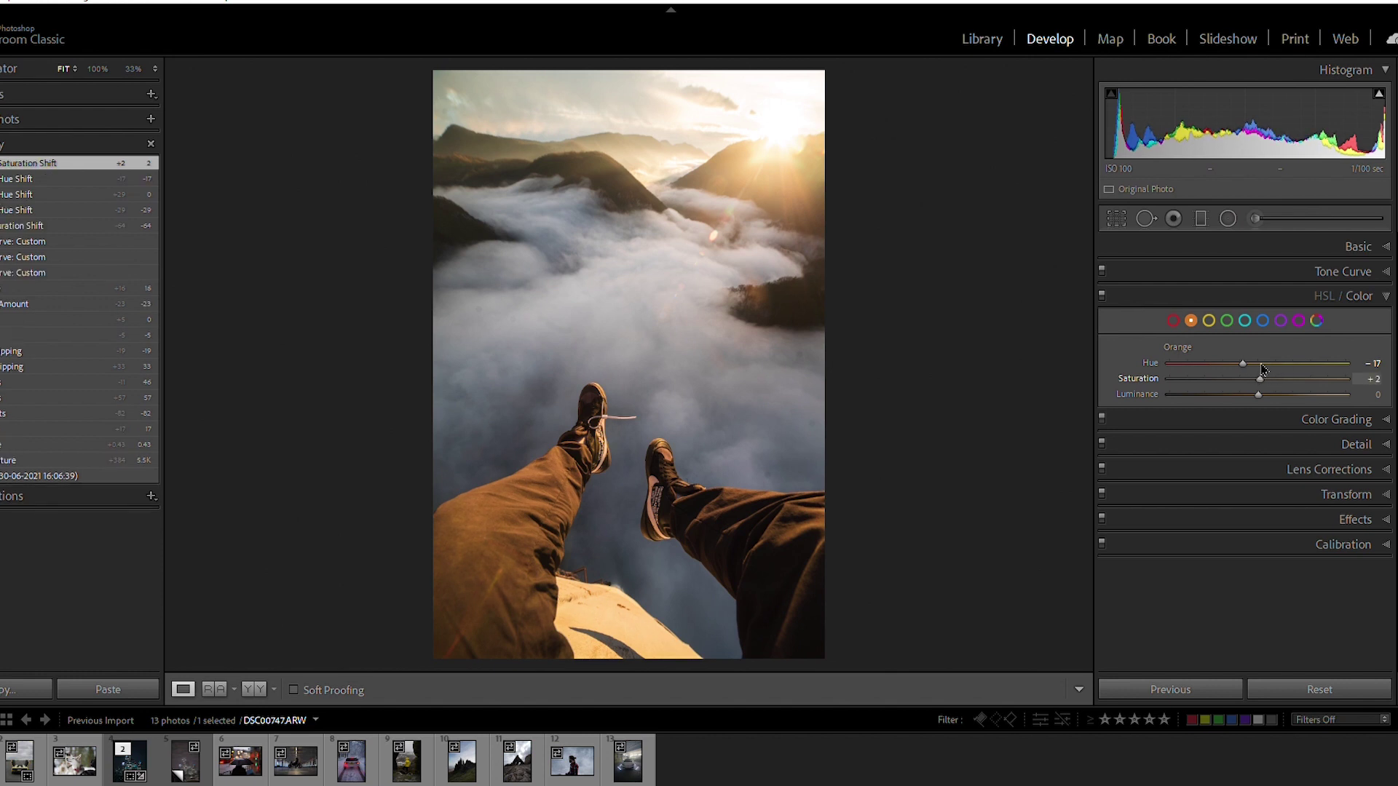
{"action": "double_click", "coordinate": [1263, 372]}
Set the yellow hue to -45 and saturation to +73, and keep the orange hue at -17.
{"action": "left_click", "coordinate": [1208, 320]}
{"action": "left_click_drag", "start_coordinate": [1258, 363], "coordinate": [1329, 379]}
{"action": "left_click", "coordinate": [1191, 320]}
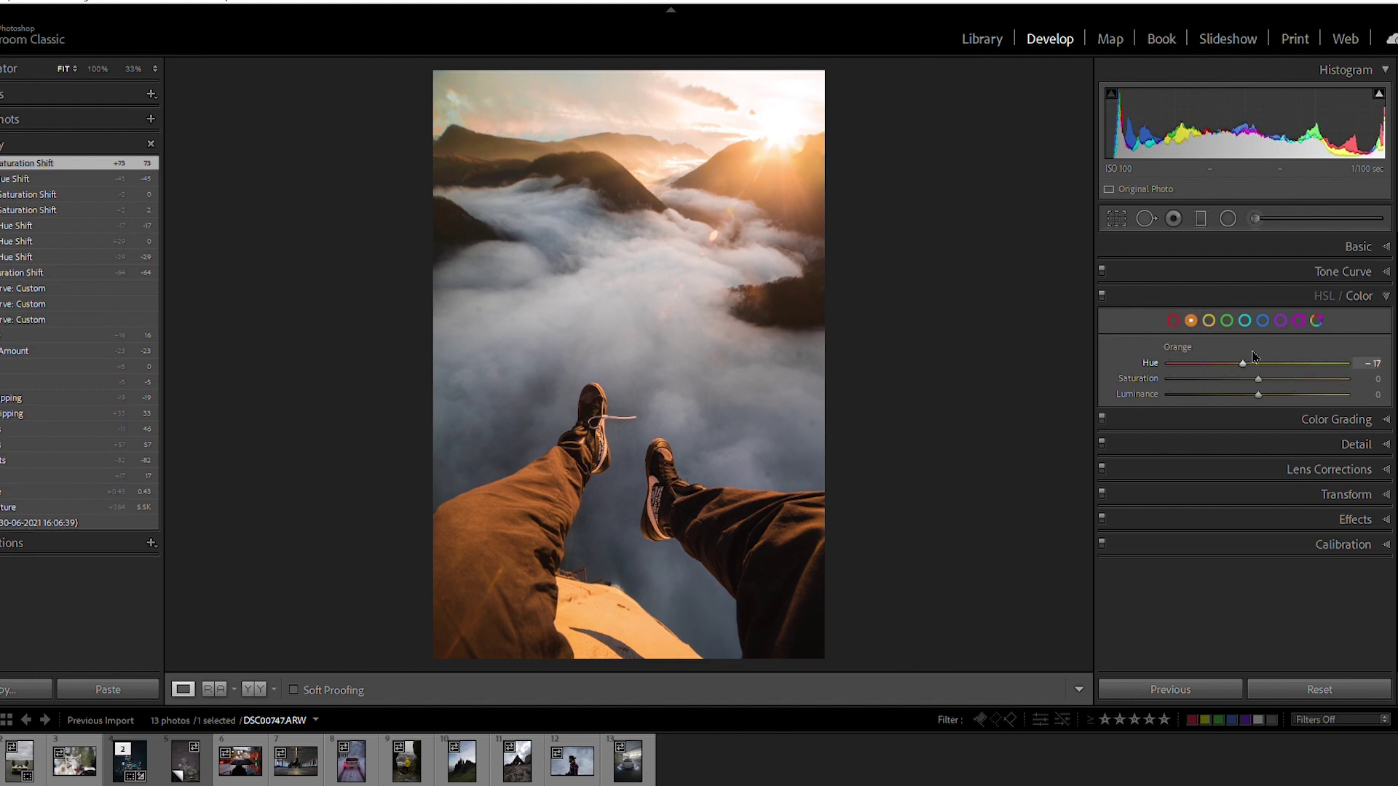
{"action": "left_click_drag", "start_coordinate": [1246, 357], "coordinate": [1243, 356]}
Lower the green saturation to -44 and the aqua saturation to -10.
{"action": "left_click", "coordinate": [1227, 320]}
{"action": "left_click_drag", "start_coordinate": [1259, 379], "coordinate": [1136, 384]}
{"action": "left_click_drag", "start_coordinate": [1241, 379], "coordinate": [1276, 377]}
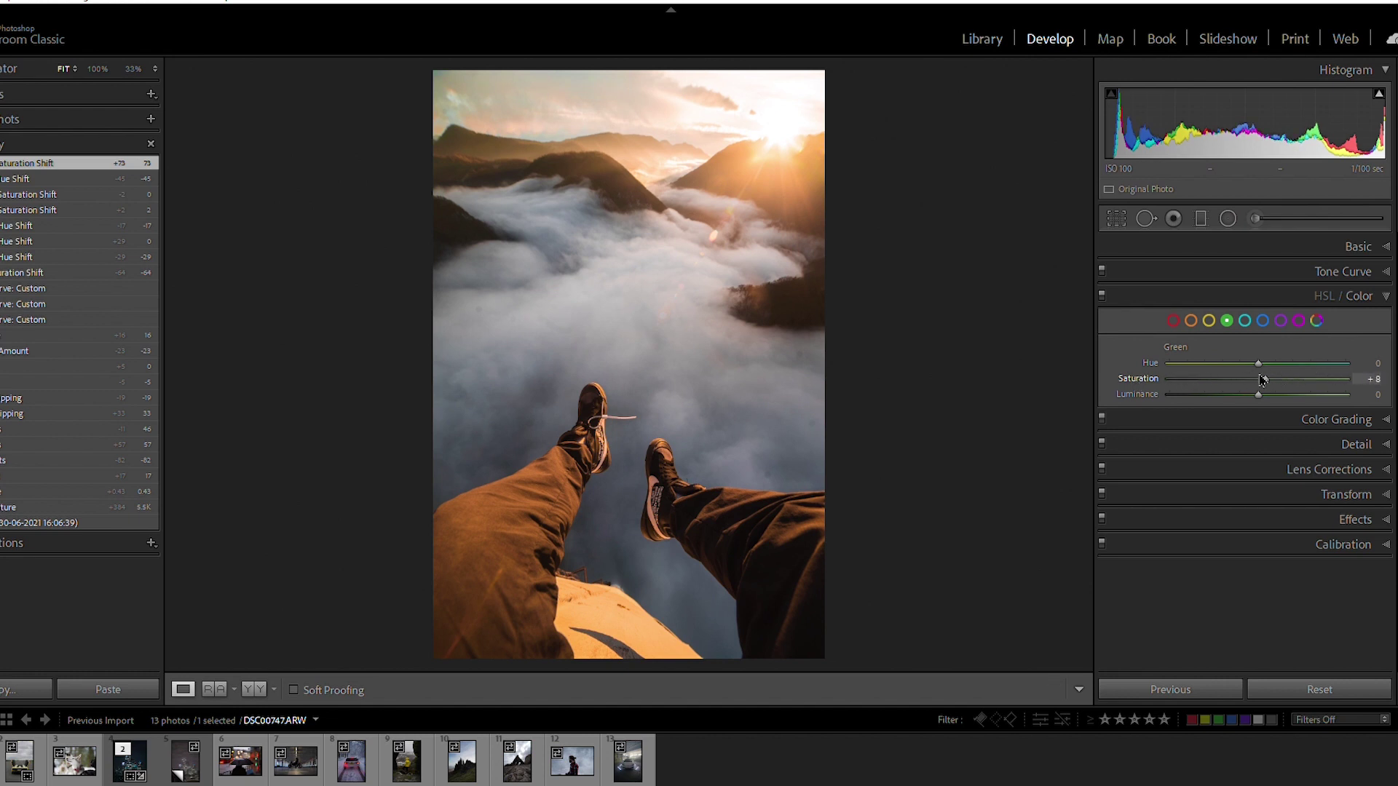
{"action": "left_click_drag", "start_coordinate": [1234, 386], "coordinate": [1224, 389]}
{"action": "left_click", "coordinate": [1244, 321]}
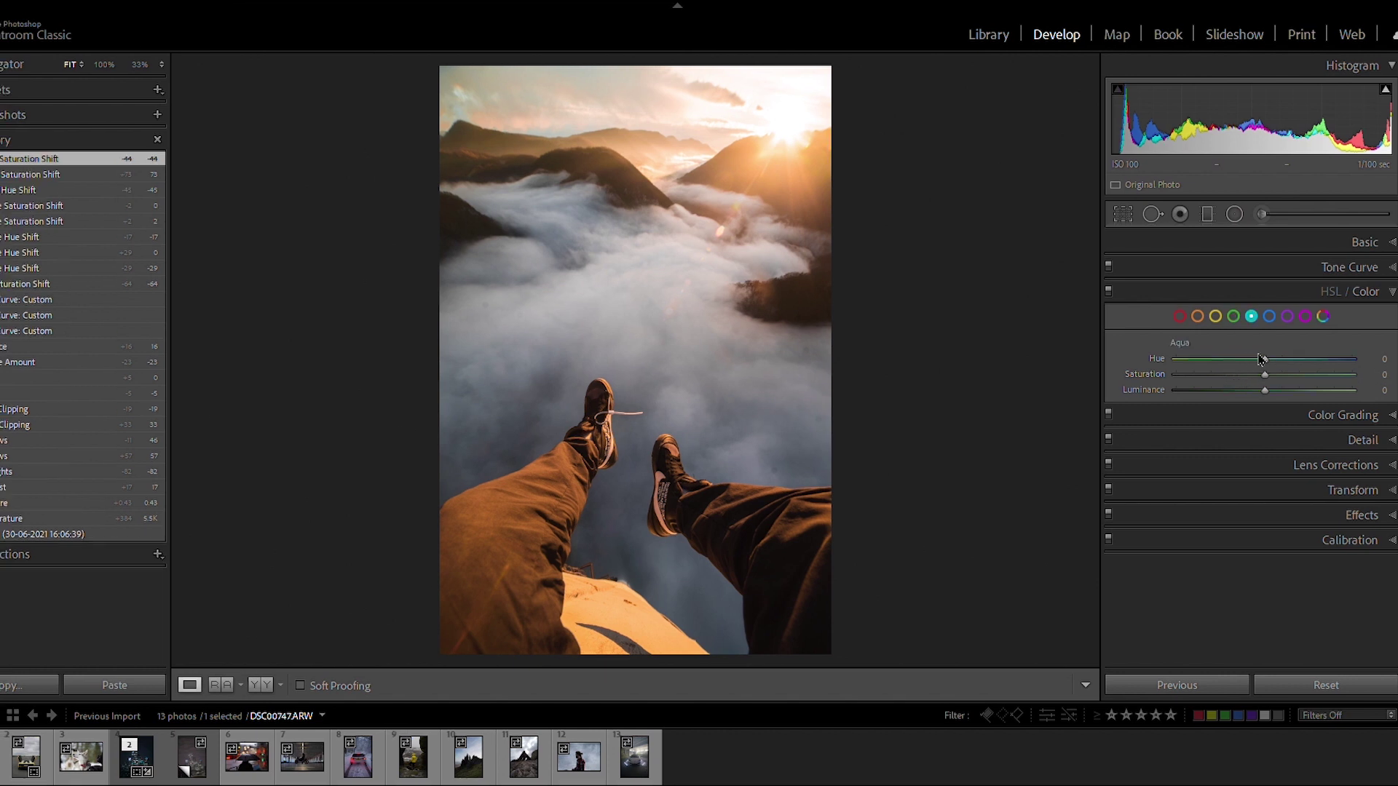
{"action": "mouse_move", "coordinate": [1258, 379]}
{"action": "left_mouse_down"}
{"action": "mouse_move", "coordinate": [1305, 376]}
{"action": "mouse_move", "coordinate": [1225, 377]}
{"action": "mouse_move", "coordinate": [1257, 375]}
{"action": "left_mouse_up"}
Set the blue saturation to -23 and the blue hue to -36.
{"action": "left_click", "coordinate": [1270, 316]}
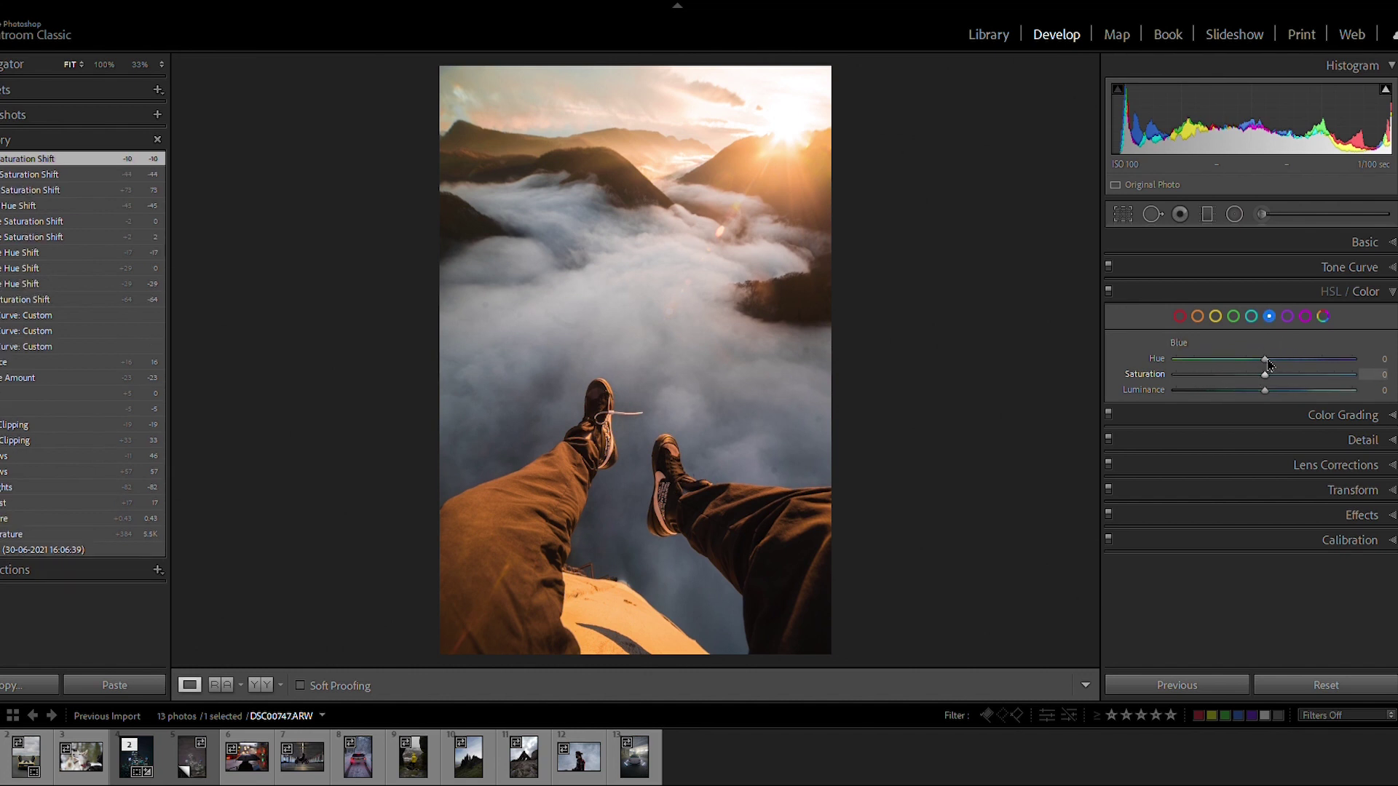
{"action": "left_click_drag", "start_coordinate": [1268, 366], "coordinate": [1174, 374]}
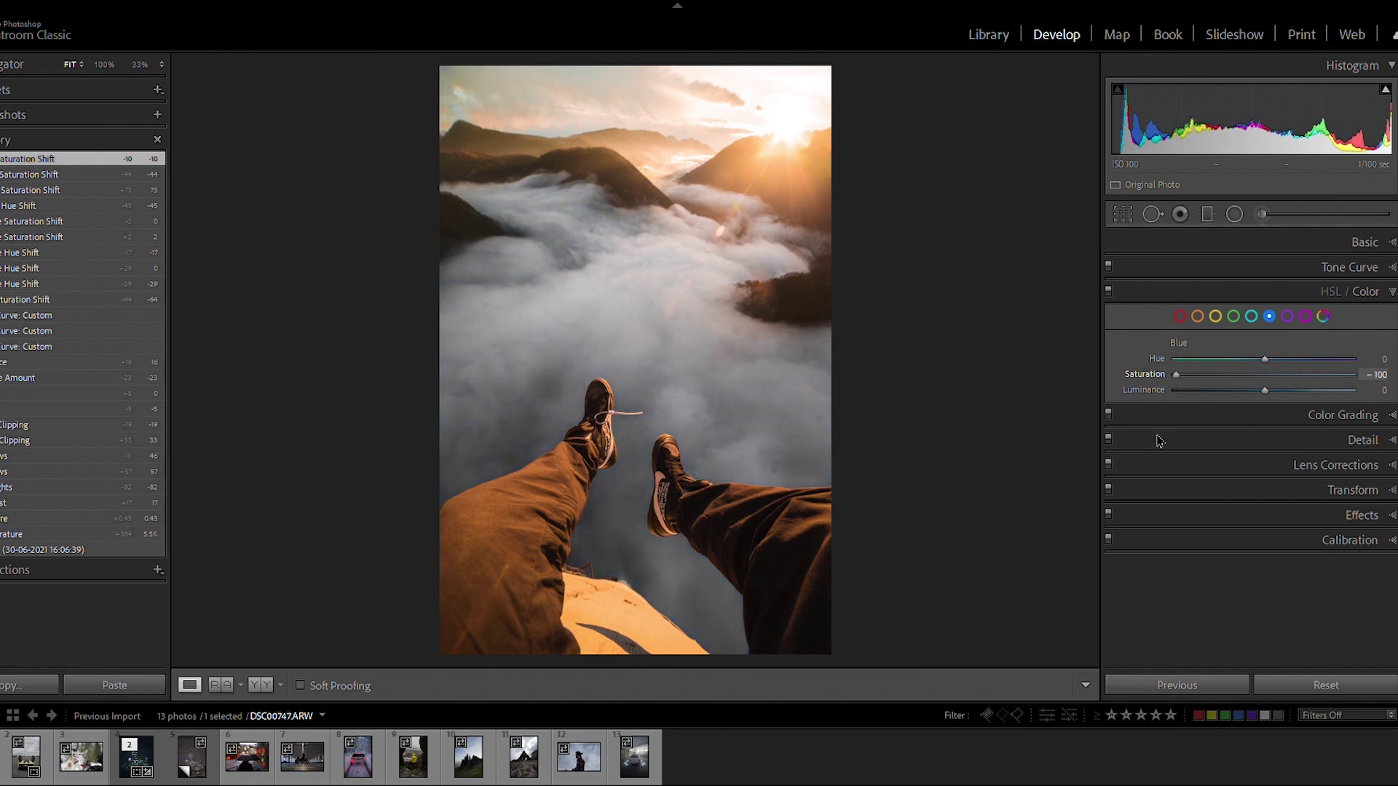
{"action": "left_click_drag", "start_coordinate": [1218, 440], "coordinate": [1251, 437]}
{"action": "left_click_drag", "start_coordinate": [1267, 353], "coordinate": [1236, 360]}
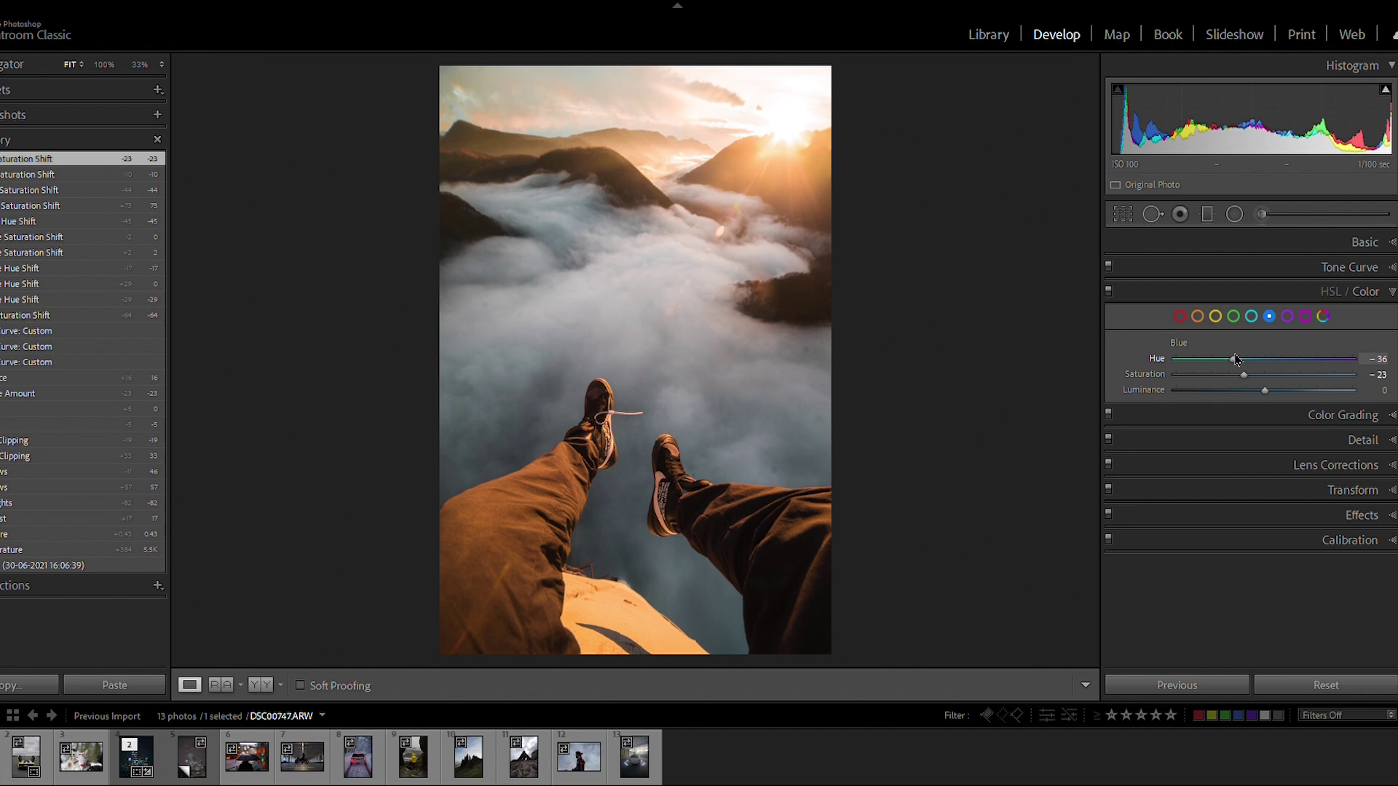
Set the purple saturation to -45 and slightly reduce the magenta saturation.
{"action": "left_click", "coordinate": [1288, 316]}
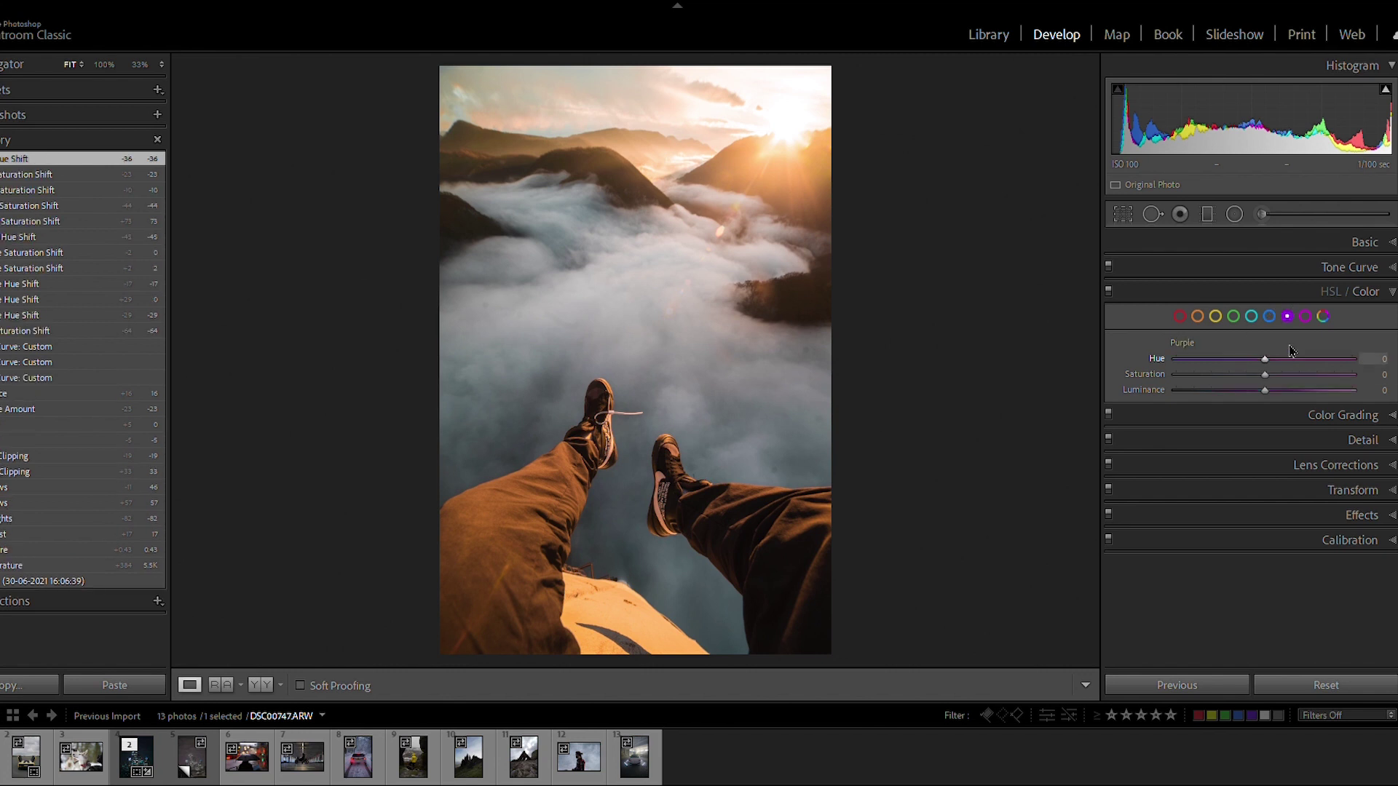
{"action": "left_click_drag", "start_coordinate": [1264, 374], "coordinate": [1223, 374]}
{"action": "left_click", "coordinate": [1305, 316]}
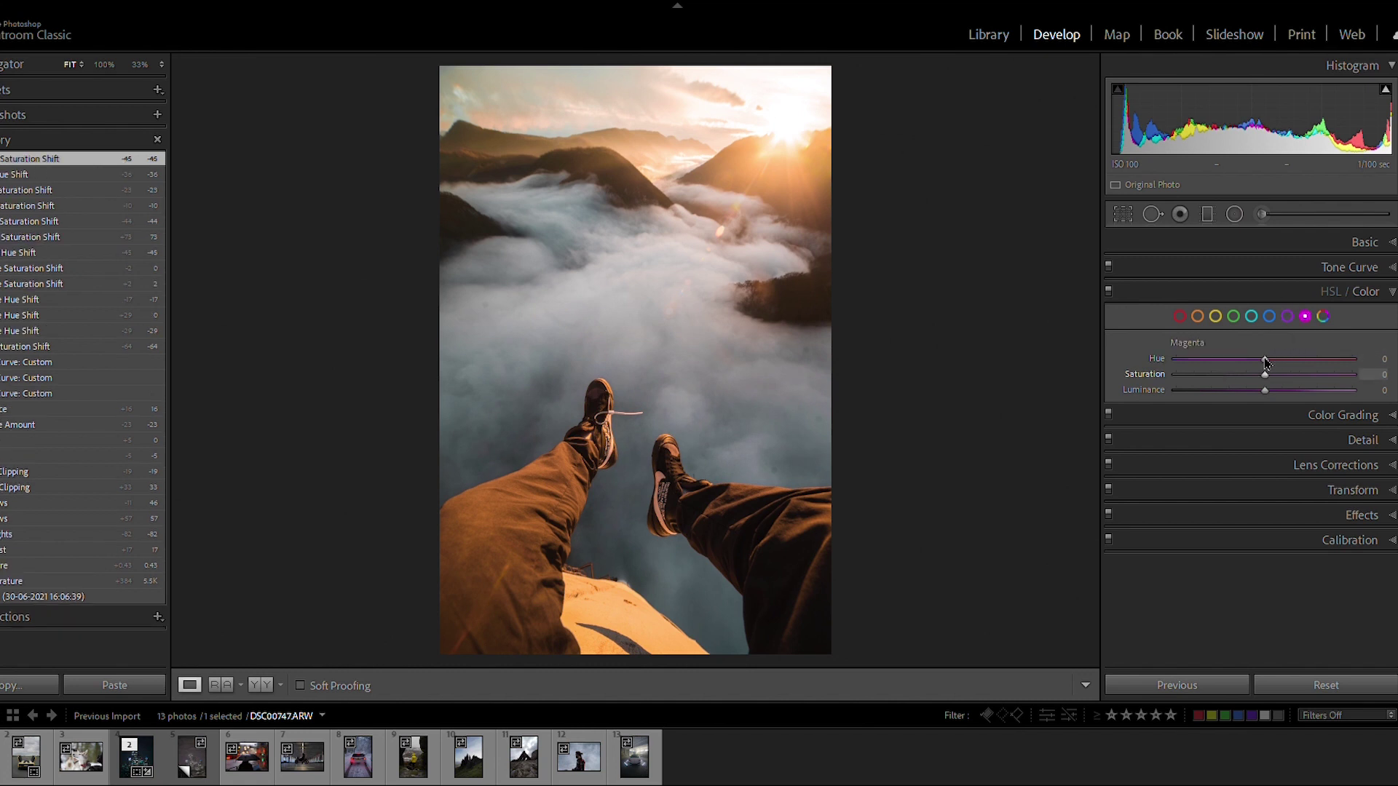
{"action": "left_click_drag", "start_coordinate": [1265, 375], "coordinate": [1363, 379]}
{"action": "left_click_drag", "start_coordinate": [1206, 393], "coordinate": [1252, 393]}
Set the yellow luminance to -1, and try an orange luminance of +4 before returning it to 0.
{"action": "left_click", "coordinate": [1215, 316]}
{"action": "mouse_move", "coordinate": [1264, 389]}
{"action": "left_mouse_down"}
{"action": "mouse_move", "coordinate": [1214, 383]}
{"action": "mouse_move", "coordinate": [1276, 388]}
{"action": "mouse_move", "coordinate": [1263, 381]}
{"action": "left_mouse_up"}
{"action": "left_click", "coordinate": [1197, 316]}
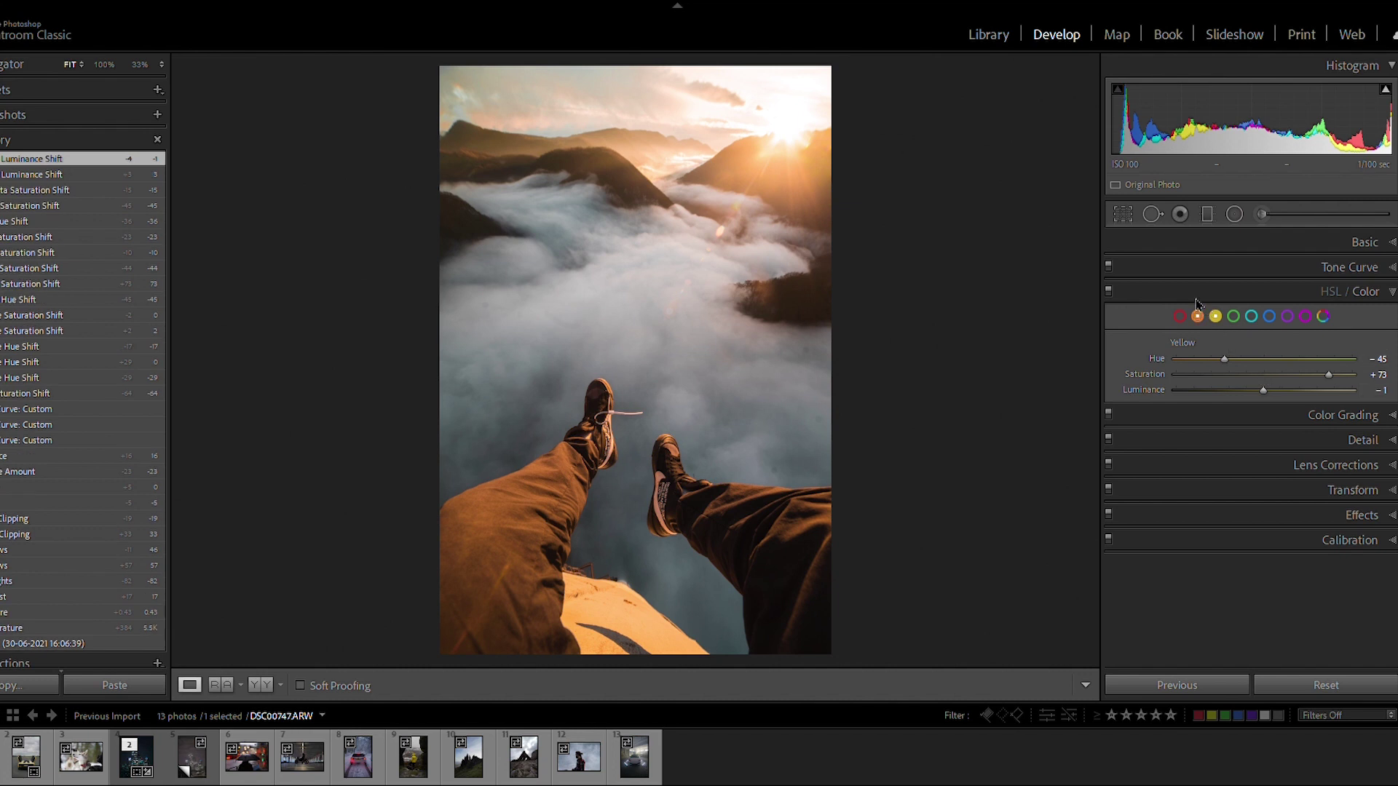
{"action": "mouse_move", "coordinate": [1265, 384]}
{"action": "left_mouse_down"}
{"action": "mouse_move", "coordinate": [1188, 385]}
{"action": "mouse_move", "coordinate": [1282, 397]}
{"action": "mouse_move", "coordinate": [1266, 399]}
{"action": "left_mouse_up"}
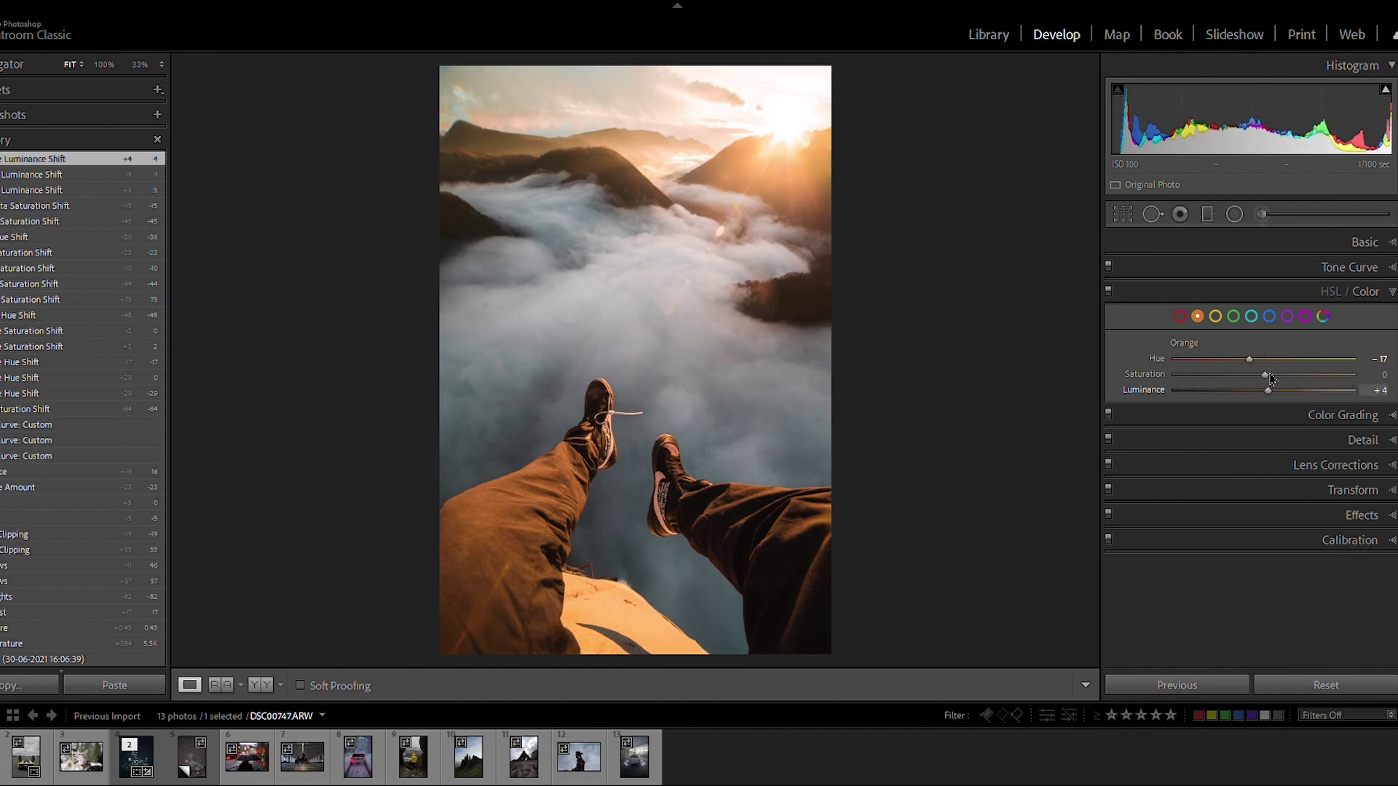
Colour grade the midtones orange (hue 25, saturation 24), the shadows blue (hue 218) and the highlights orange (hue 23).
{"action": "left_click", "coordinate": [1383, 409]}
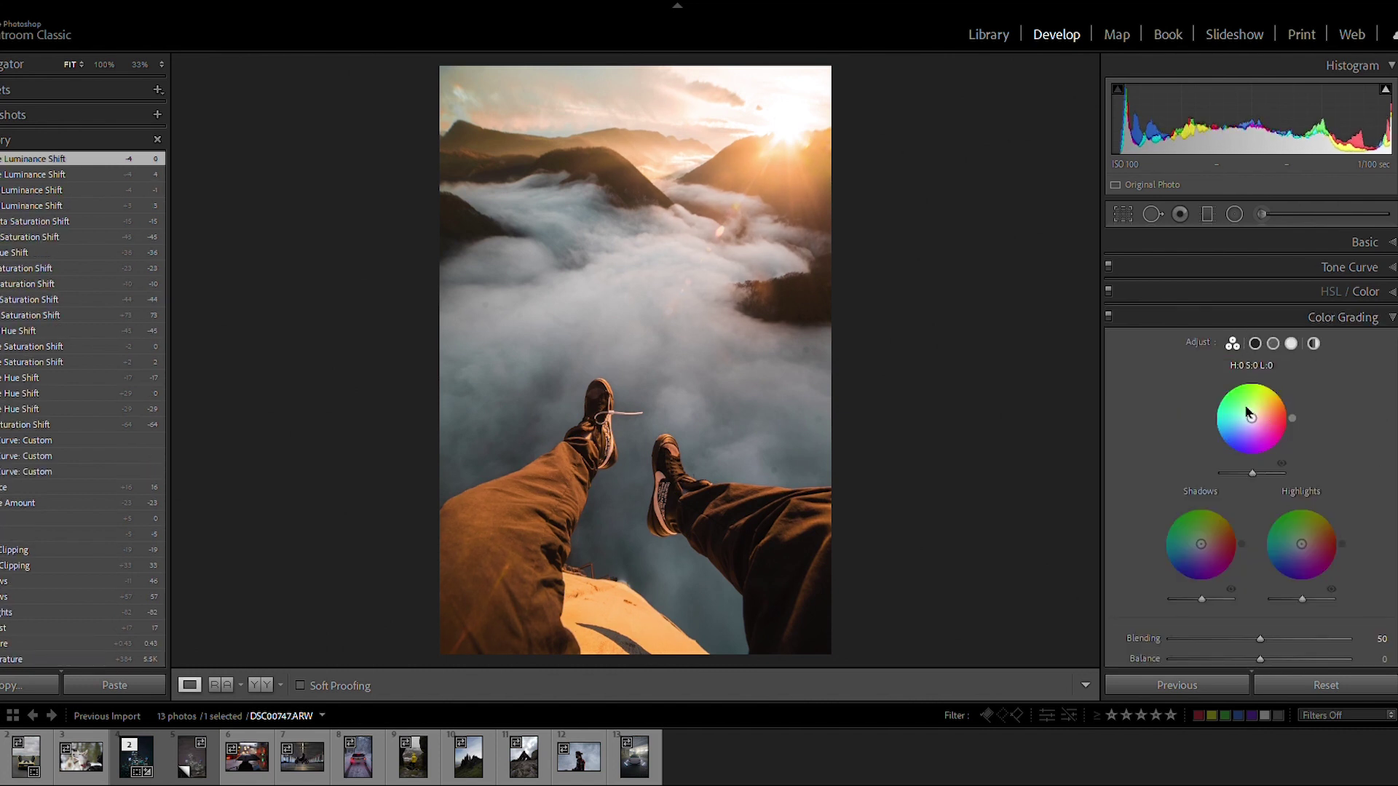
{"action": "left_click_drag", "start_coordinate": [1261, 408], "coordinate": [1259, 415]}
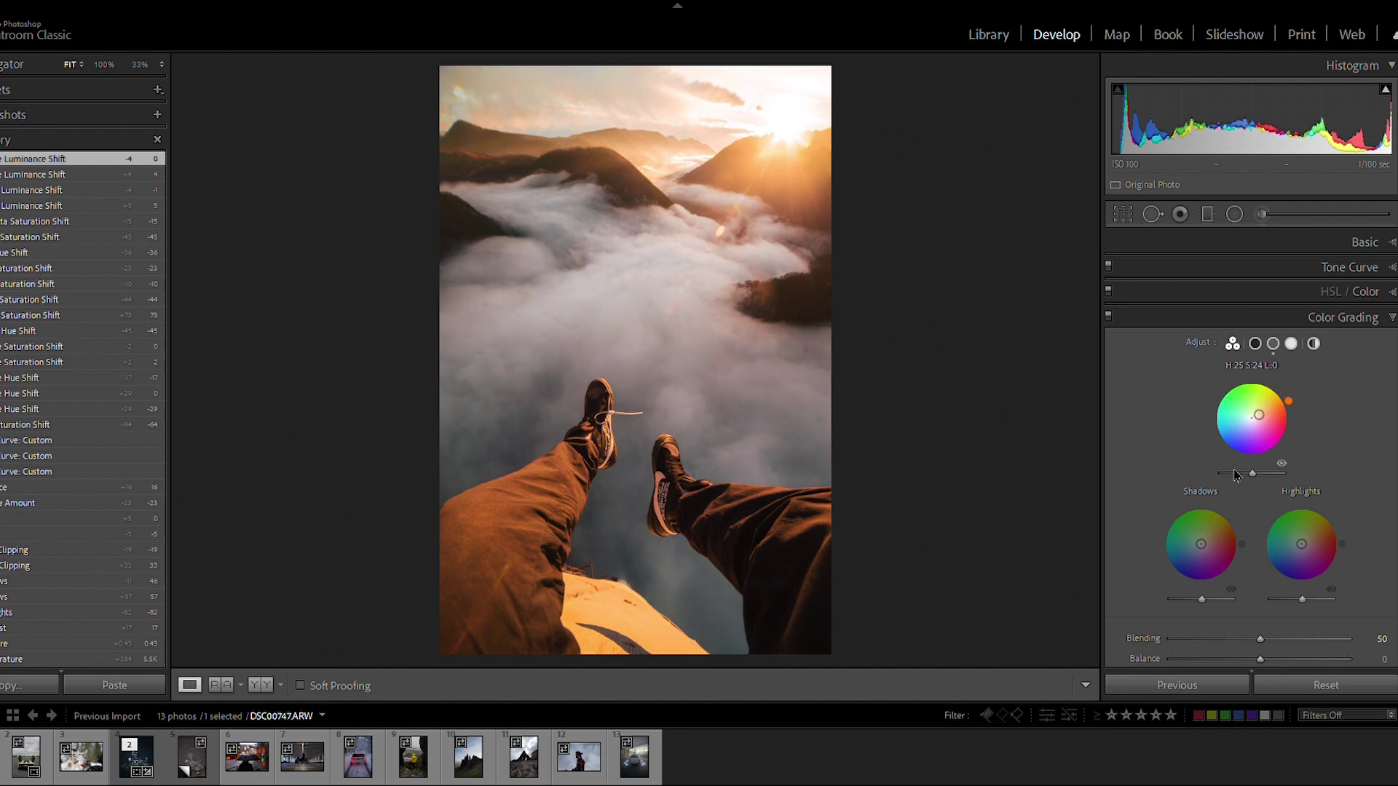
{"action": "left_click_drag", "start_coordinate": [1207, 533], "coordinate": [1195, 550]}
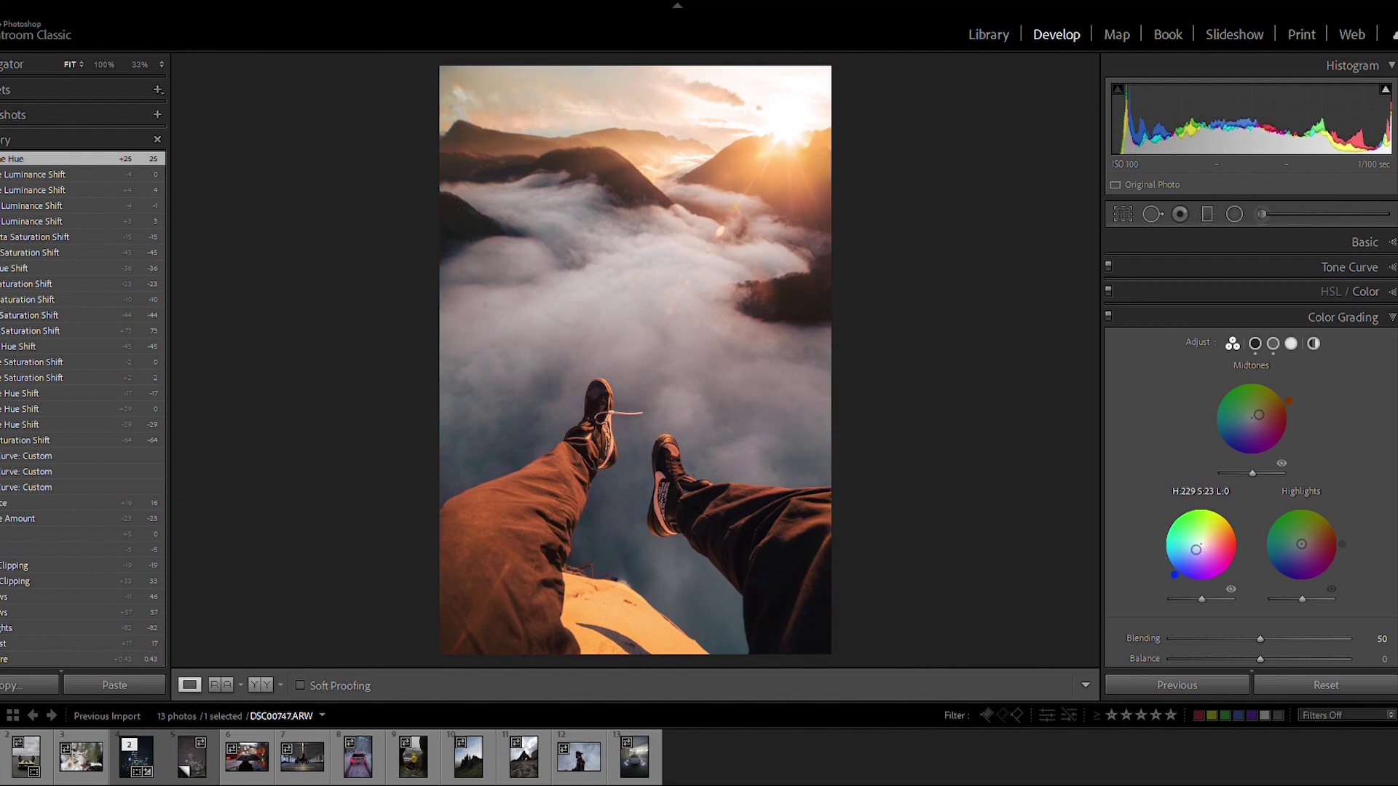
{"action": "left_click_drag", "start_coordinate": [1301, 544], "coordinate": [1318, 537]}
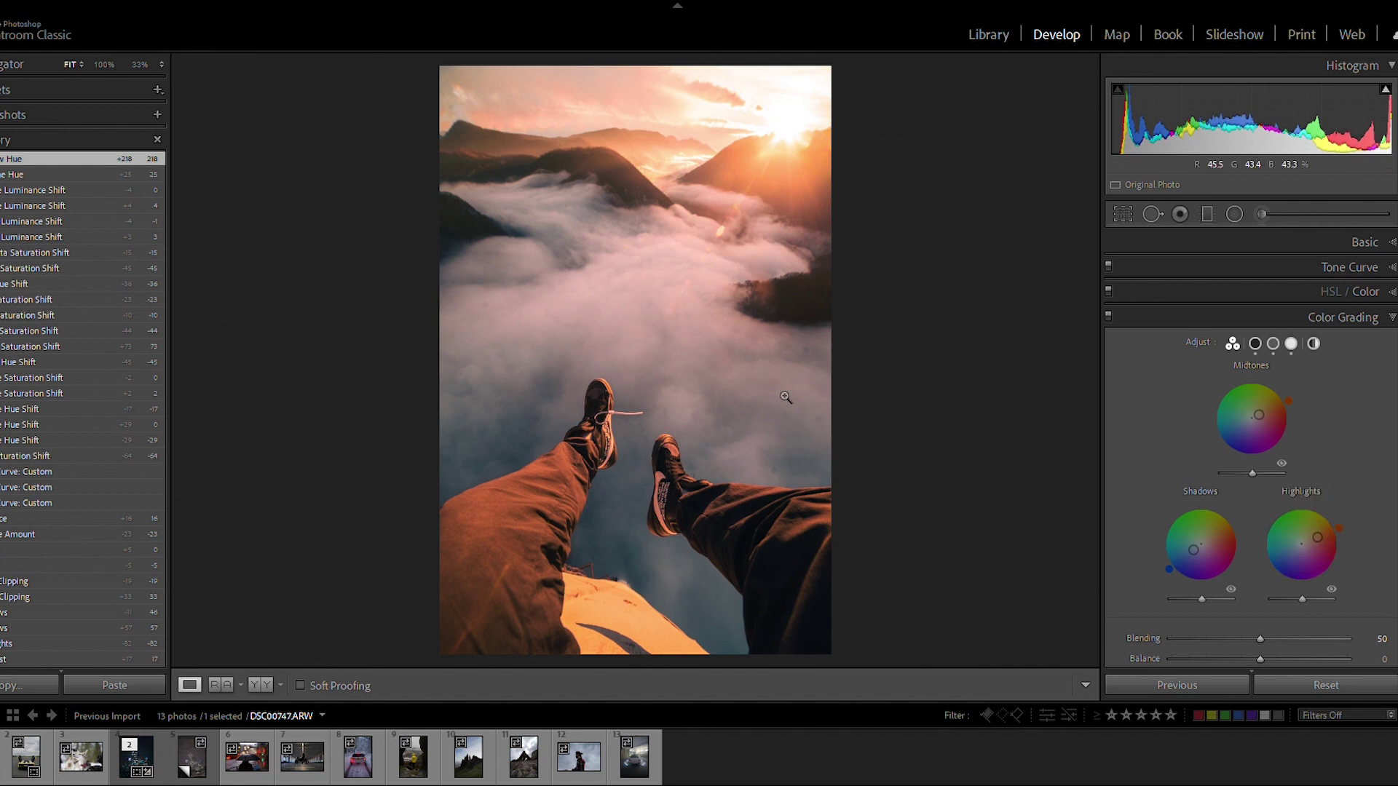
Set the sharpening masking to 44 and amount to 63, and the luminance noise reduction to 9.
{"action": "scroll", "coordinate": [1317, 508], "scroll_direction": "down", "scroll_amount": 4}
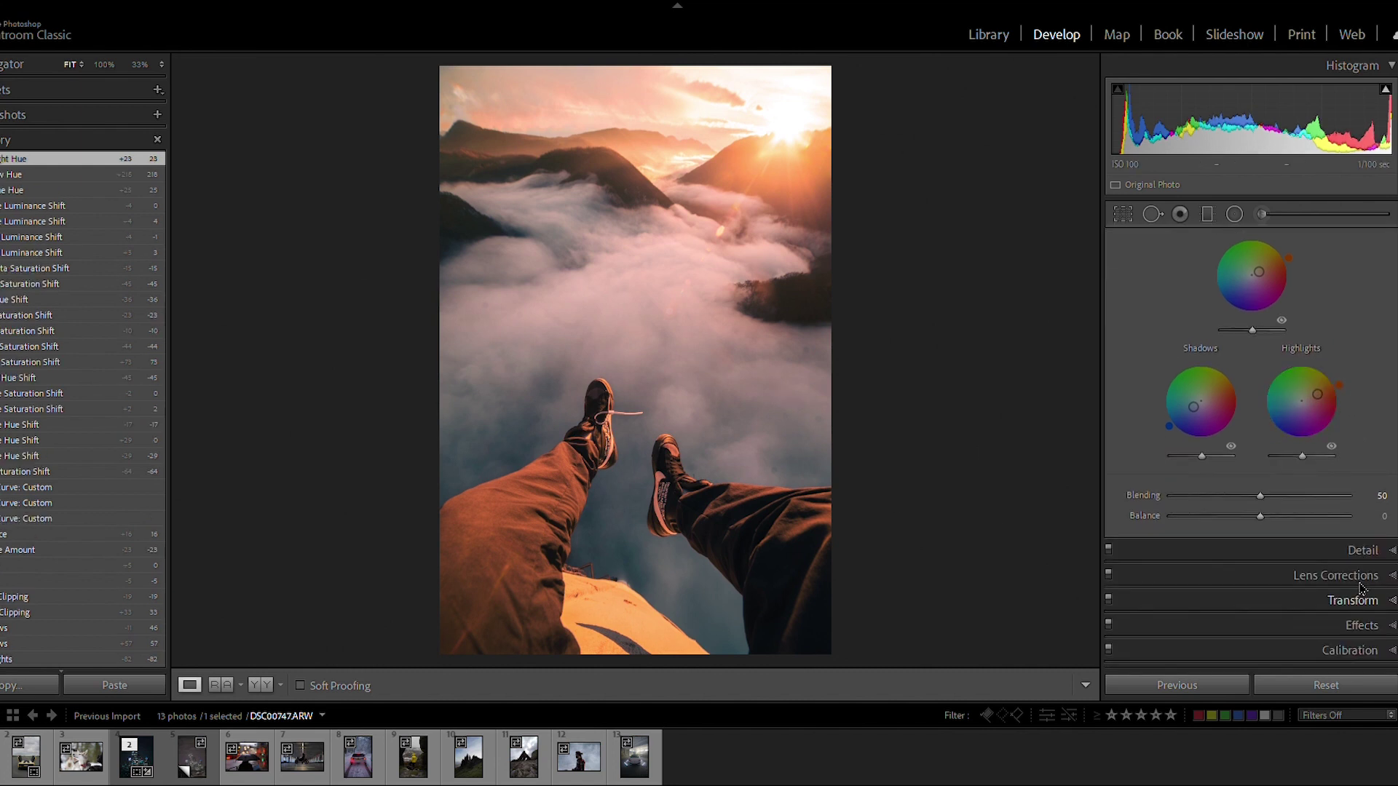
{"action": "left_click", "coordinate": [1391, 547]}
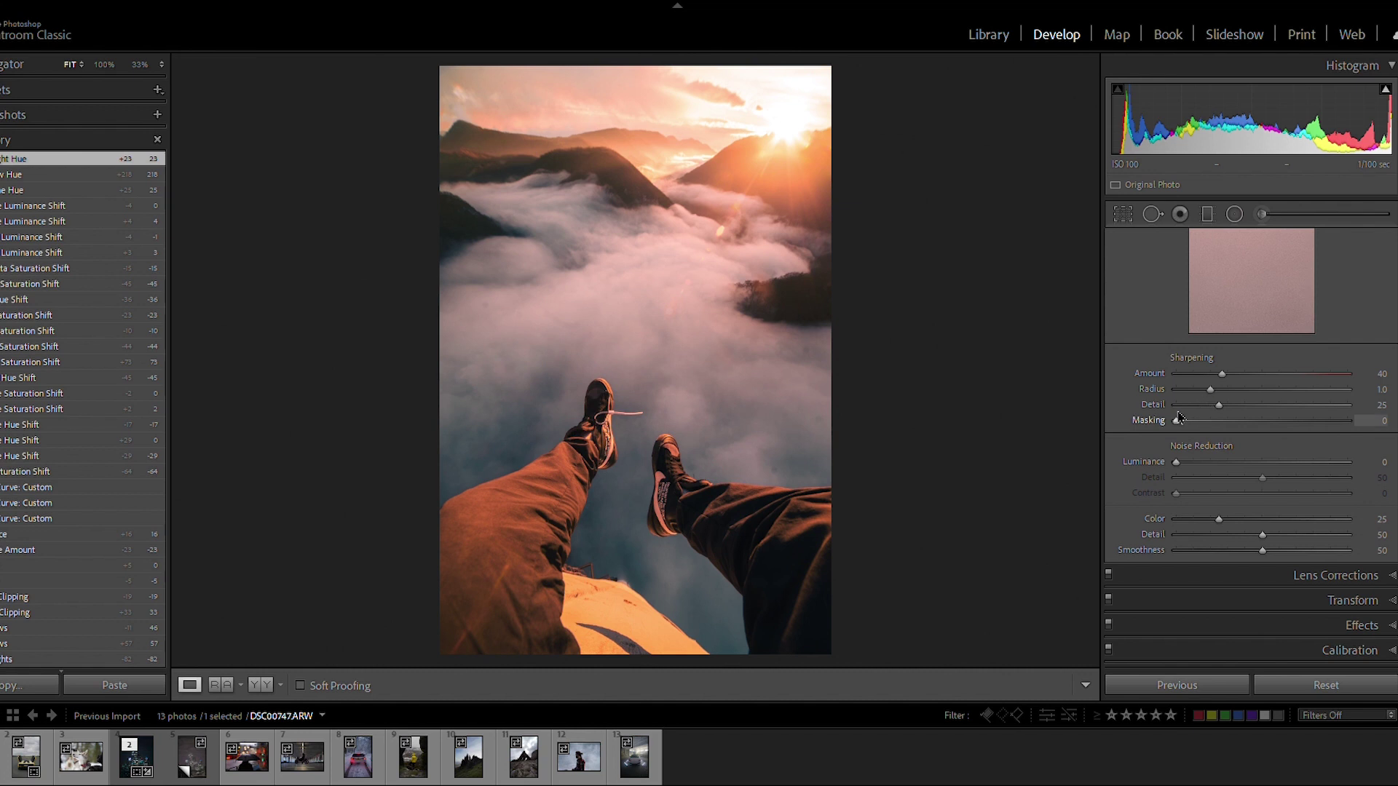
{"action": "left_click_drag", "start_coordinate": [1177, 412], "coordinate": [1250, 376]}
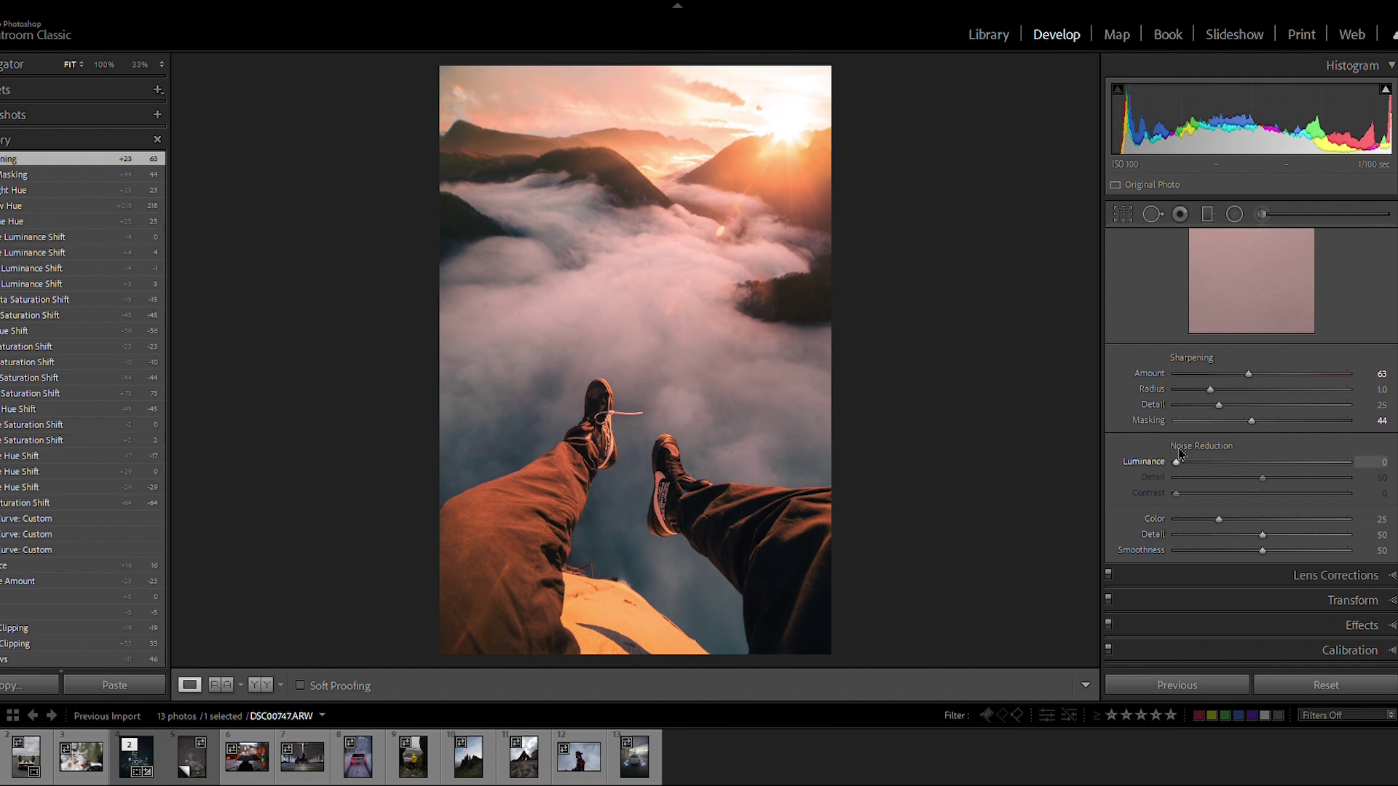
{"action": "left_click_drag", "start_coordinate": [1178, 450], "coordinate": [1193, 450]}
Enable lens profile corrections and set the post-crop vignetting amount to -16.
{"action": "left_click", "coordinate": [1391, 574]}
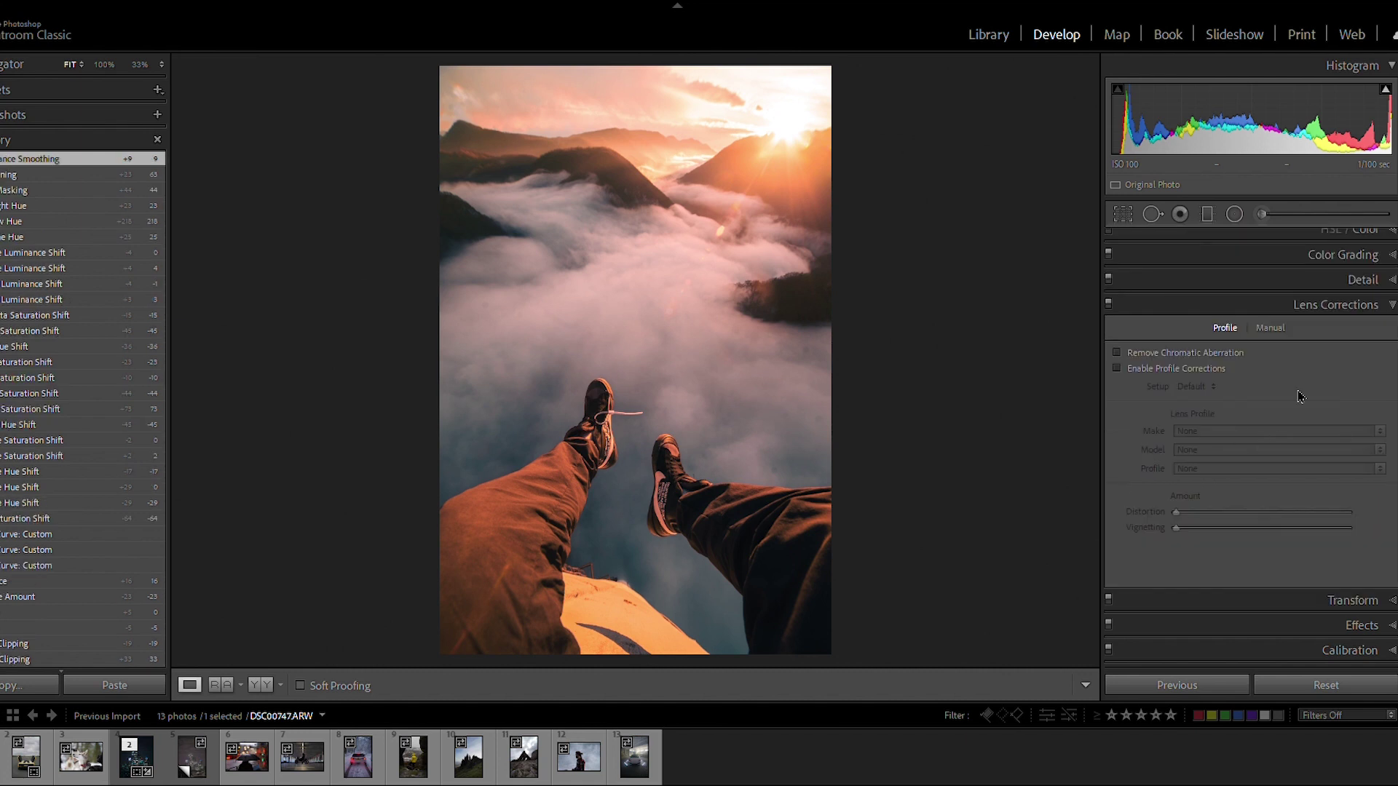
{"action": "left_click", "coordinate": [1136, 369]}
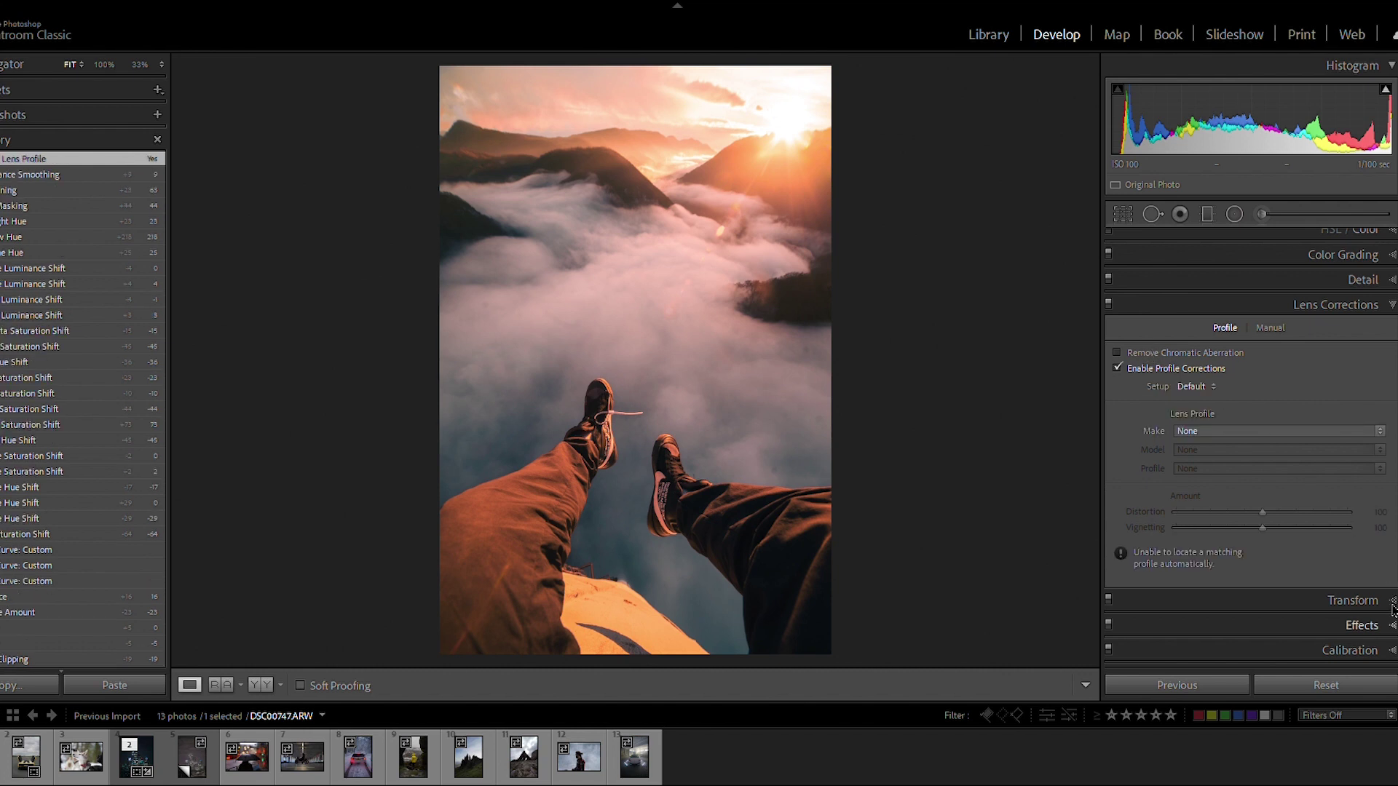
{"action": "left_click", "coordinate": [1355, 625]}
{"action": "left_click_drag", "start_coordinate": [1262, 462], "coordinate": [1246, 462]}
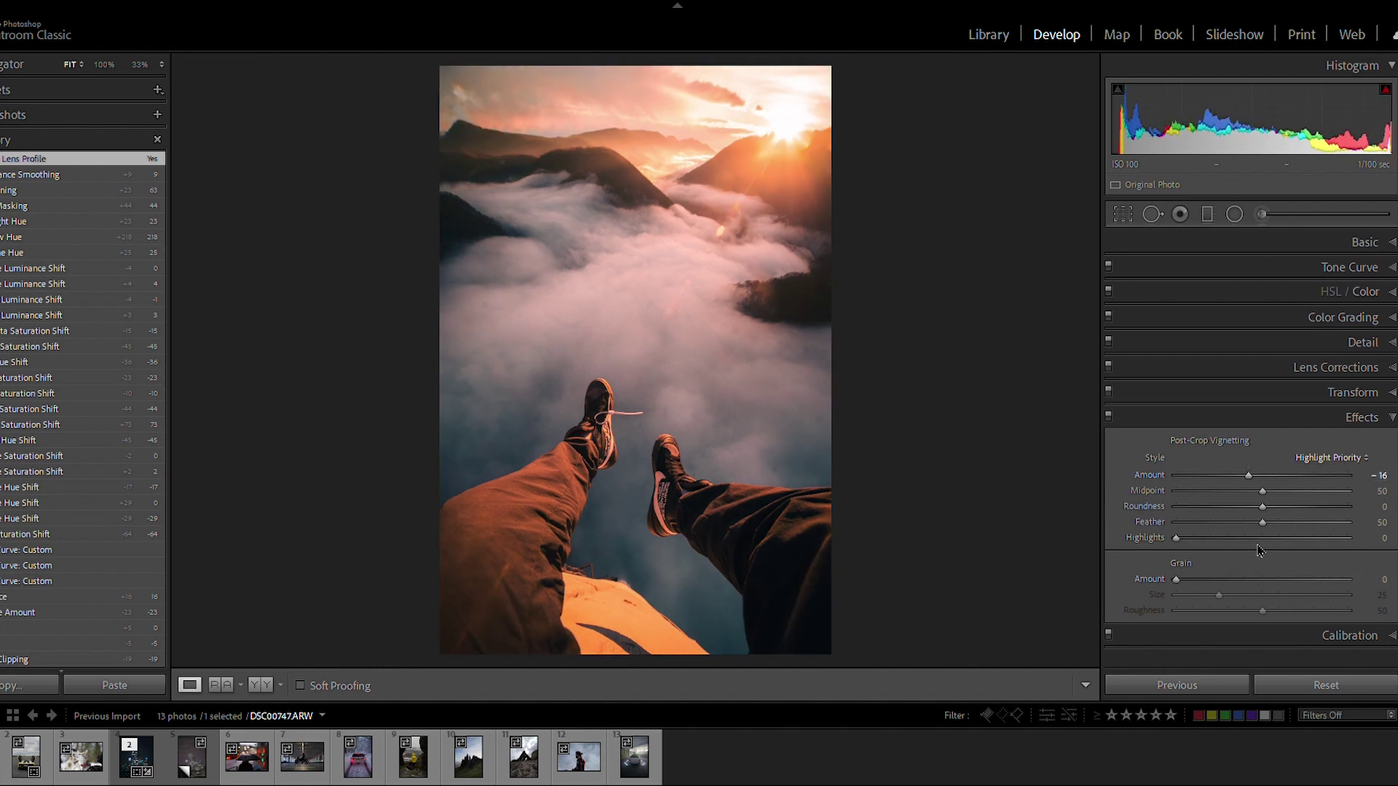
Calibrate the blue primary to a hue of -19 and a saturation of +24.
{"action": "left_click", "coordinate": [1387, 630]}
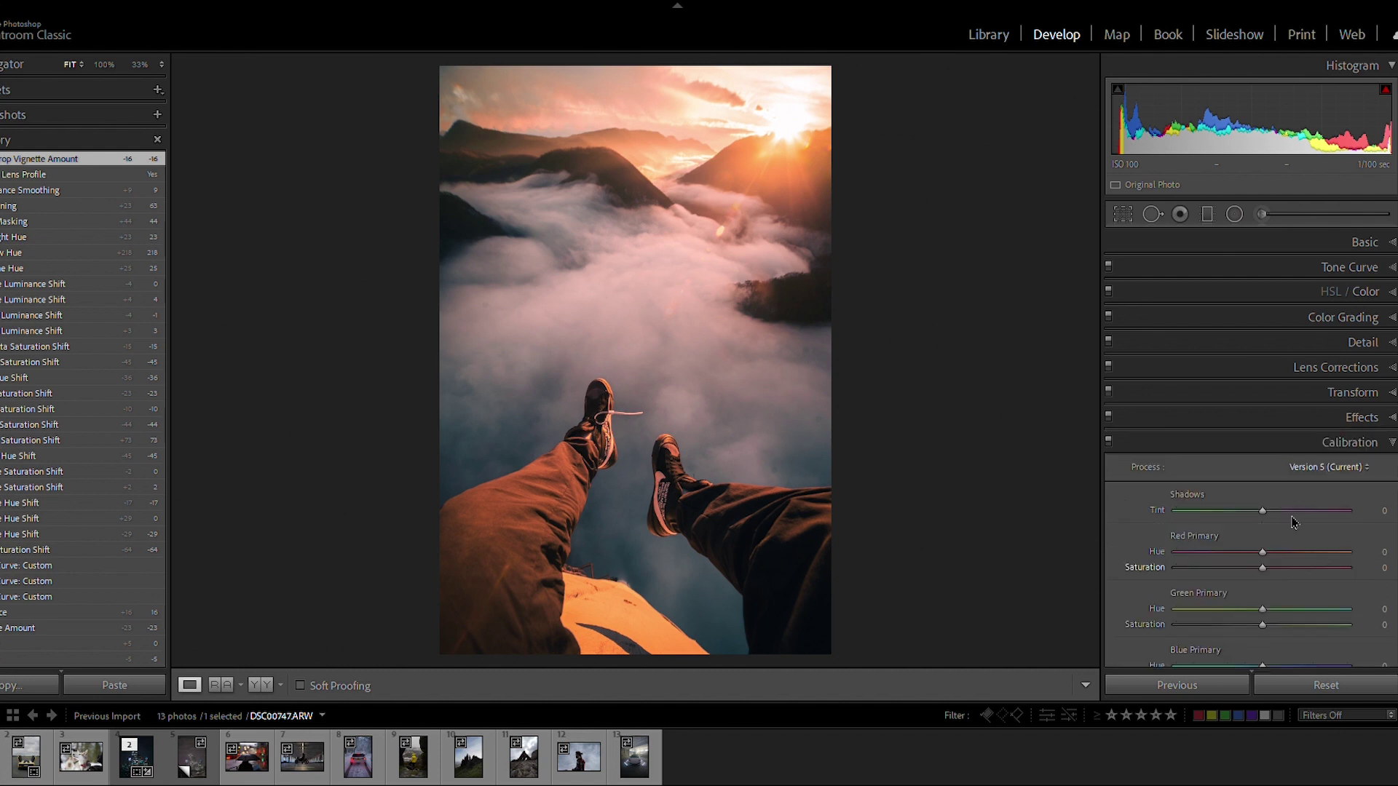
{"action": "left_click_drag", "start_coordinate": [1262, 624], "coordinate": [1243, 619]}
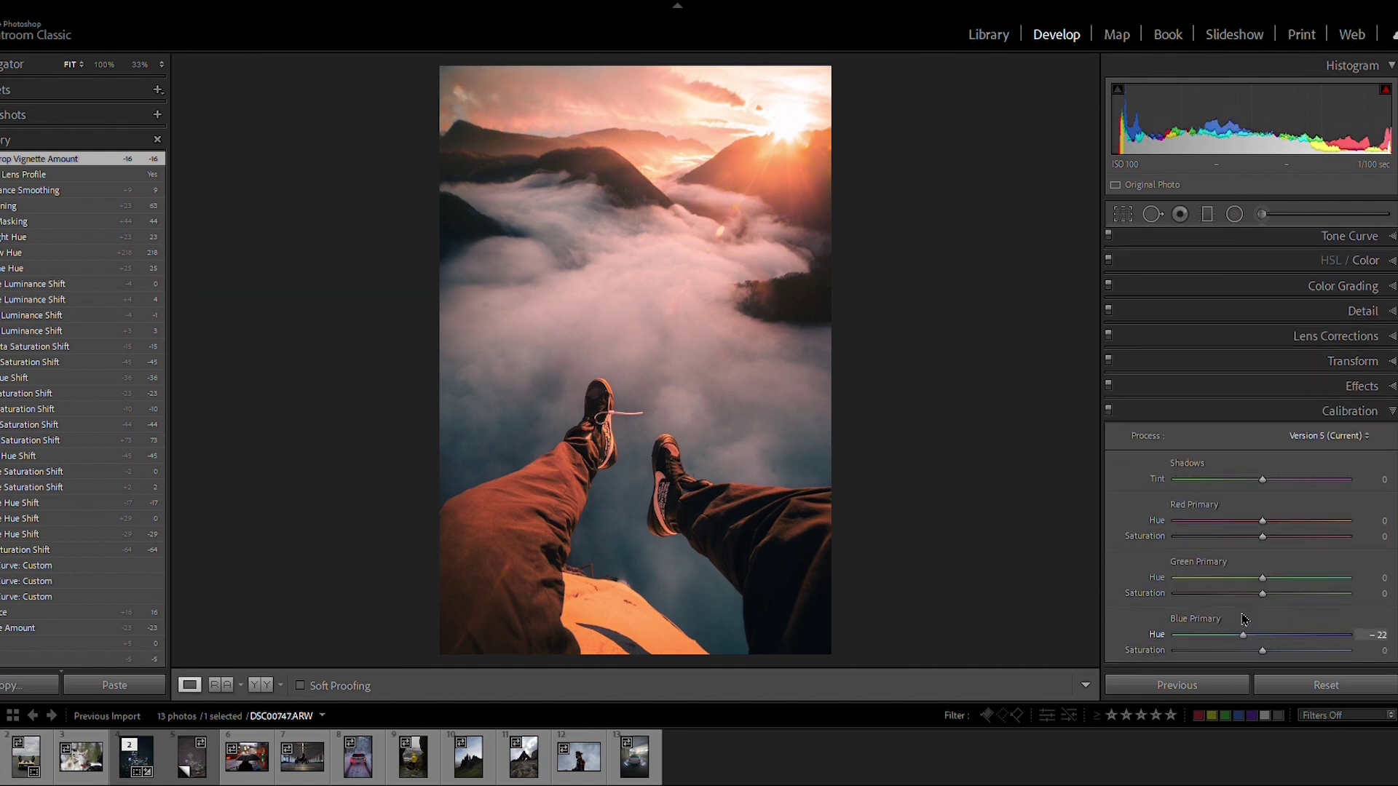
{"action": "left_click_drag", "start_coordinate": [1244, 619], "coordinate": [1284, 643]}
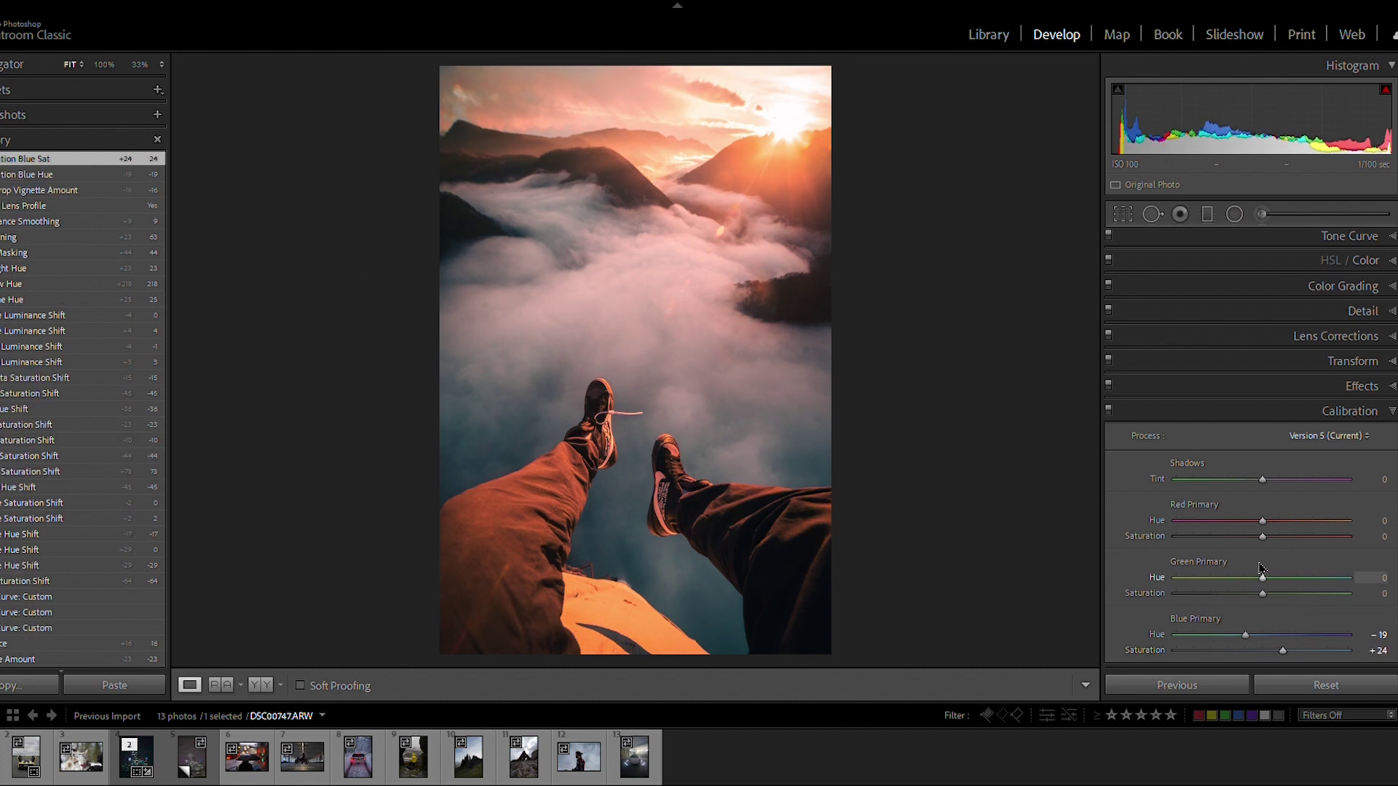
Try small shifts of the green and red primary hues in the calibration, and reset both to 0.
{"action": "mouse_move", "coordinate": [1264, 567]}
{"action": "left_mouse_down"}
{"action": "mouse_move", "coordinate": [1238, 572]}
{"action": "mouse_move", "coordinate": [1289, 572]}
{"action": "mouse_move", "coordinate": [1264, 571]}
{"action": "left_mouse_up"}
{"action": "double_click", "coordinate": [1264, 572]}
{"action": "mouse_move", "coordinate": [1263, 511]}
{"action": "left_mouse_down"}
{"action": "mouse_move", "coordinate": [1240, 515]}
{"action": "mouse_move", "coordinate": [1303, 516]}
{"action": "mouse_move", "coordinate": [1267, 514]}
{"action": "left_mouse_up"}
{"action": "double_click", "coordinate": [1267, 518]}
{"action": "scroll", "coordinate": [1304, 466], "scroll_direction": "up", "scroll_amount": 1}
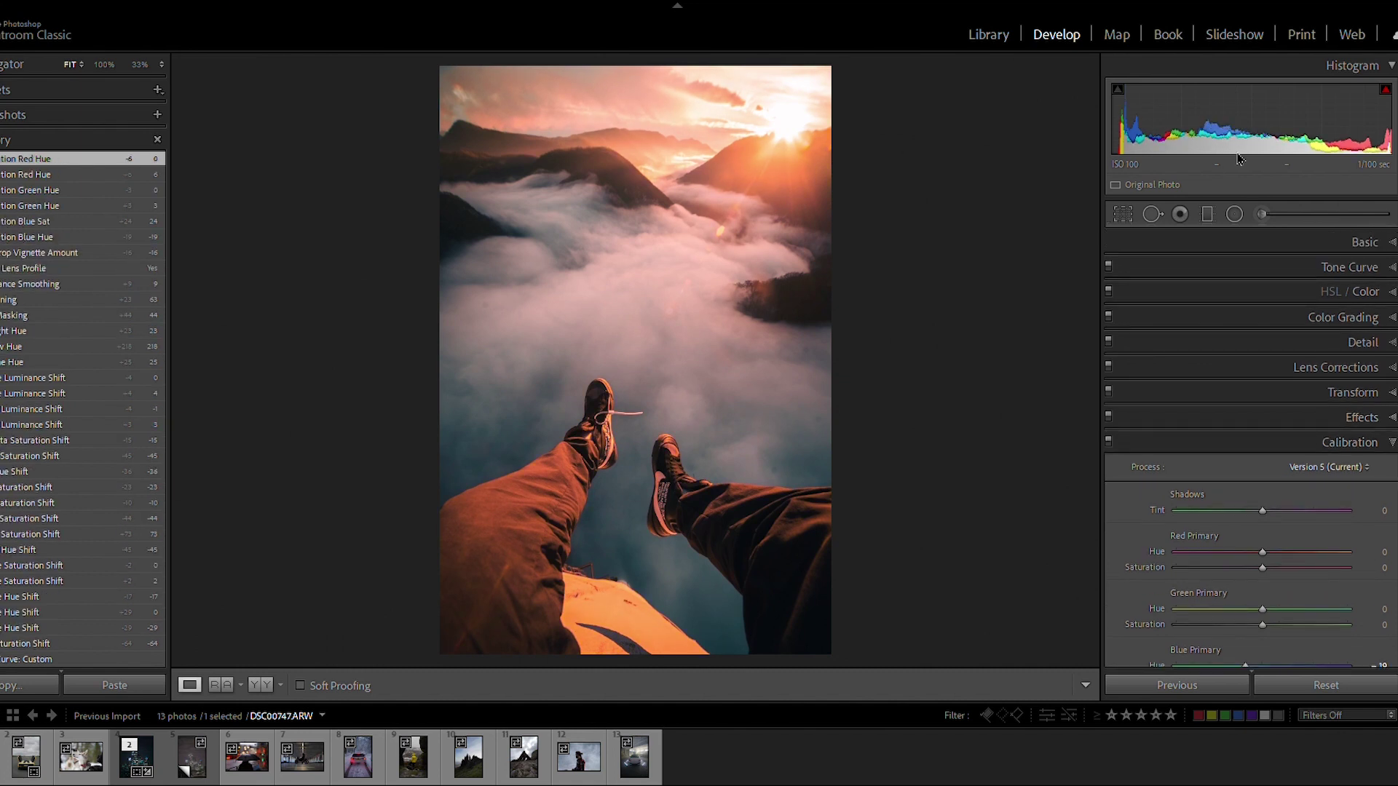
Add a graduated filter rising from the photo's lower edge to the clouds and set its saturation to -6.
{"action": "left_click", "coordinate": [1207, 214]}
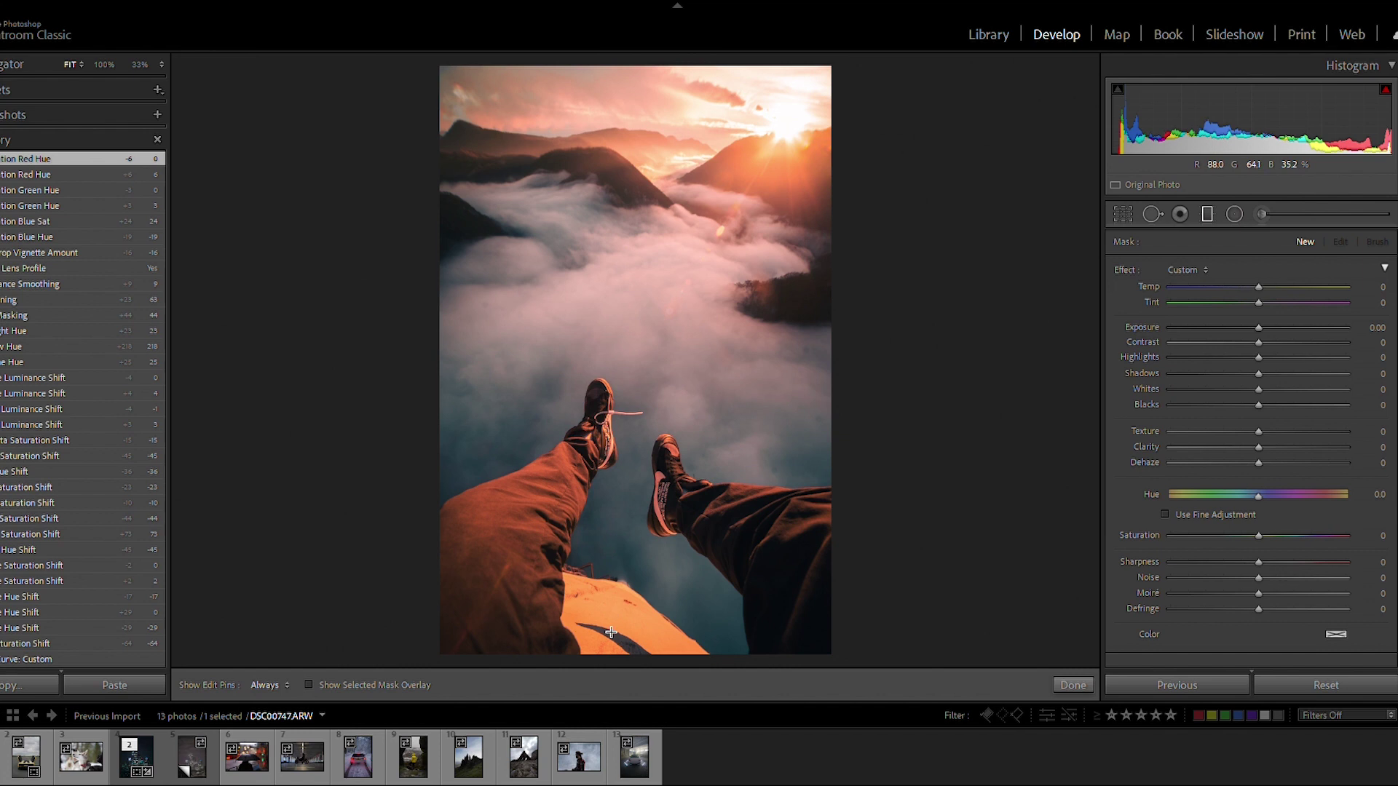
{"action": "left_click_drag", "start_coordinate": [628, 638], "coordinate": [626, 247]}
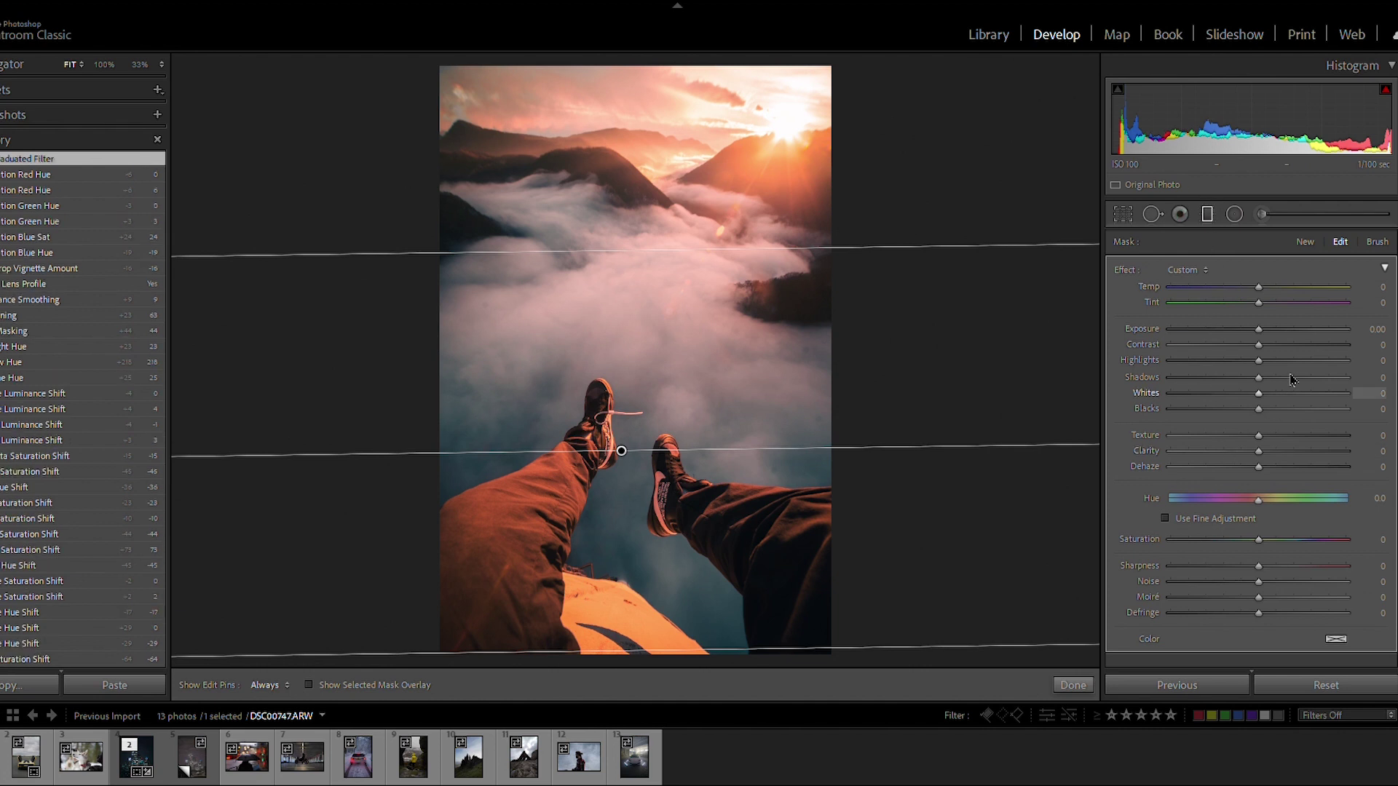
{"action": "scroll", "coordinate": [1303, 545], "scroll_direction": "down", "scroll_amount": 2}
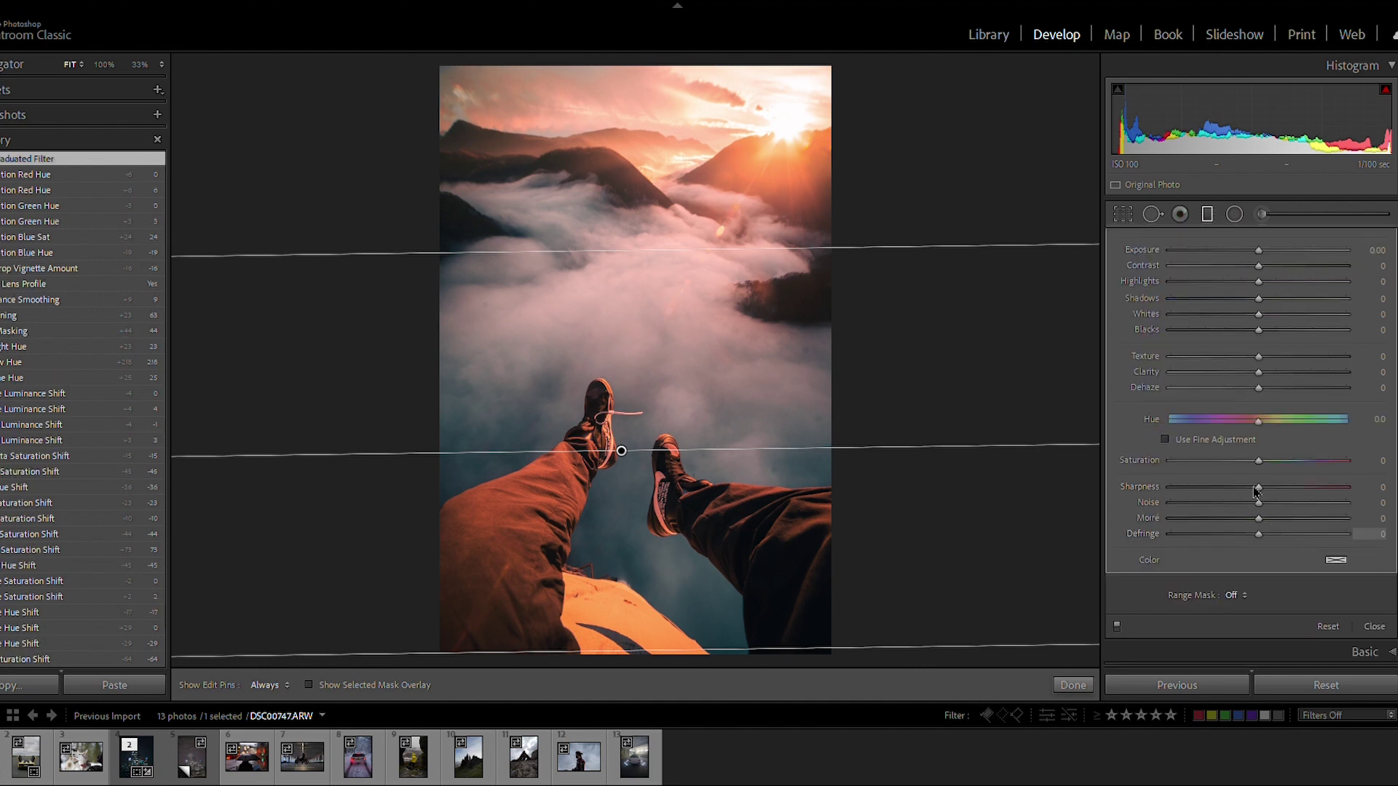
{"action": "mouse_move", "coordinate": [1260, 447]}
{"action": "left_mouse_down"}
{"action": "mouse_move", "coordinate": [1207, 450]}
{"action": "mouse_move", "coordinate": [1245, 455]}
{"action": "left_mouse_up"}
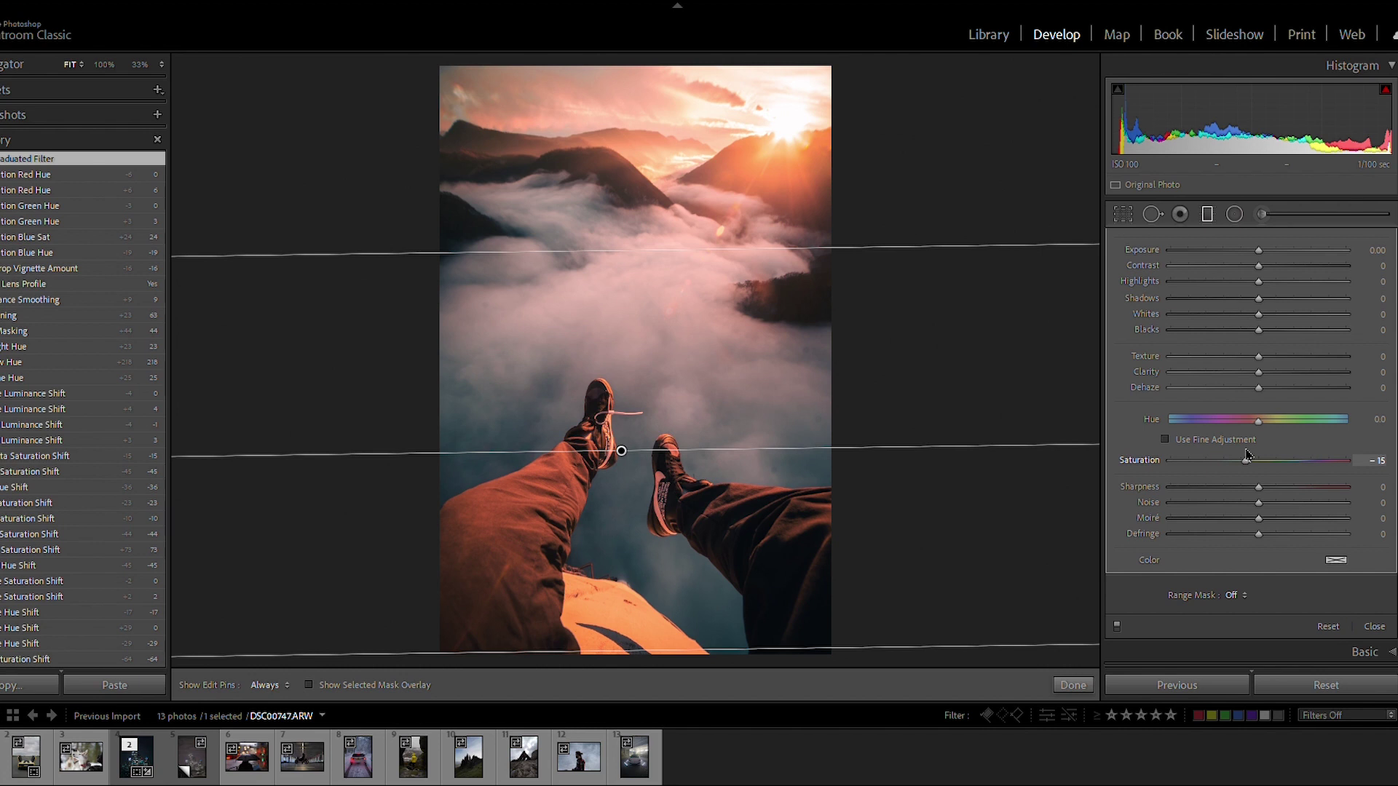
{"action": "left_click_drag", "start_coordinate": [1254, 455], "coordinate": [1256, 455]}
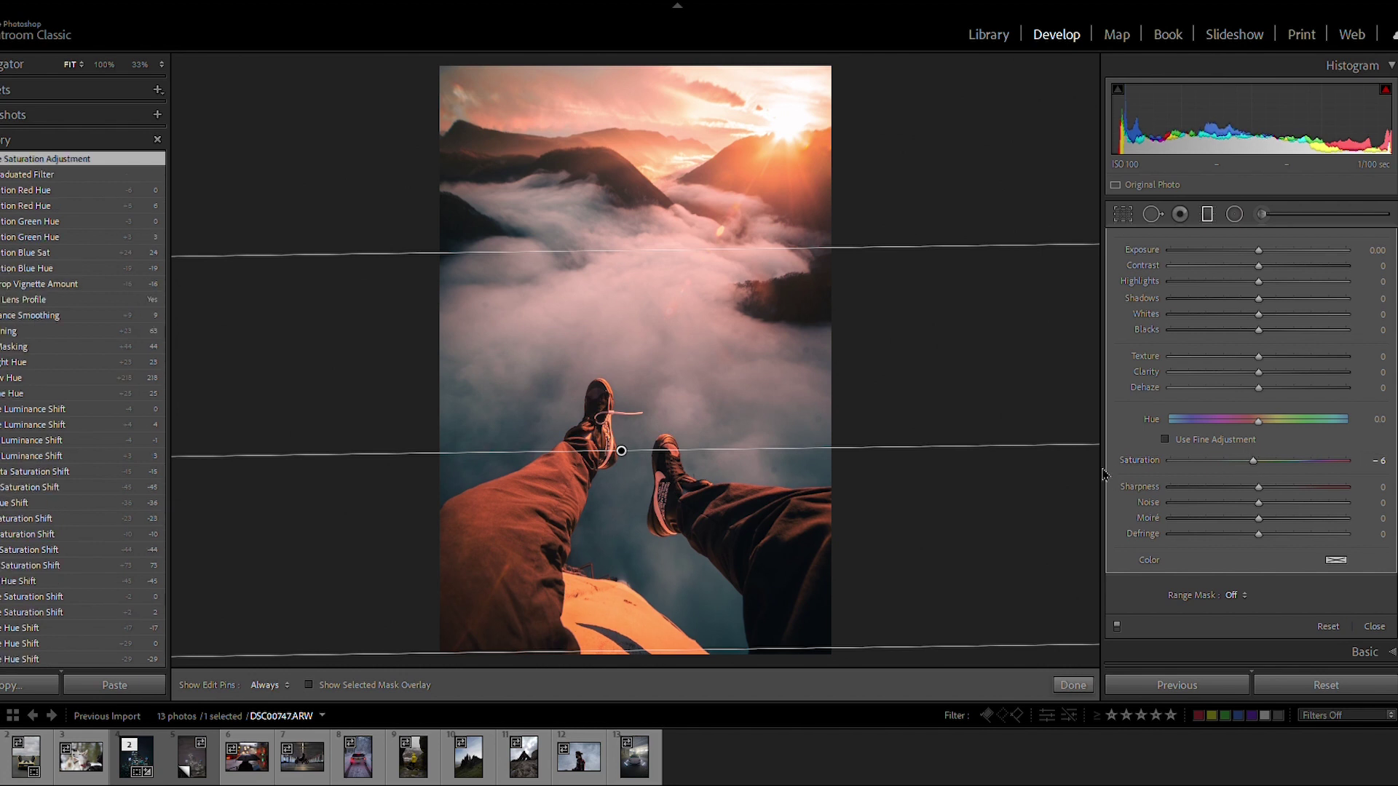
Set the lower graduated filter's contrast to 19 and highlights to -28, and finish editing the filter.
{"action": "scroll", "coordinate": [1256, 330], "scroll_direction": "up", "scroll_amount": 2}
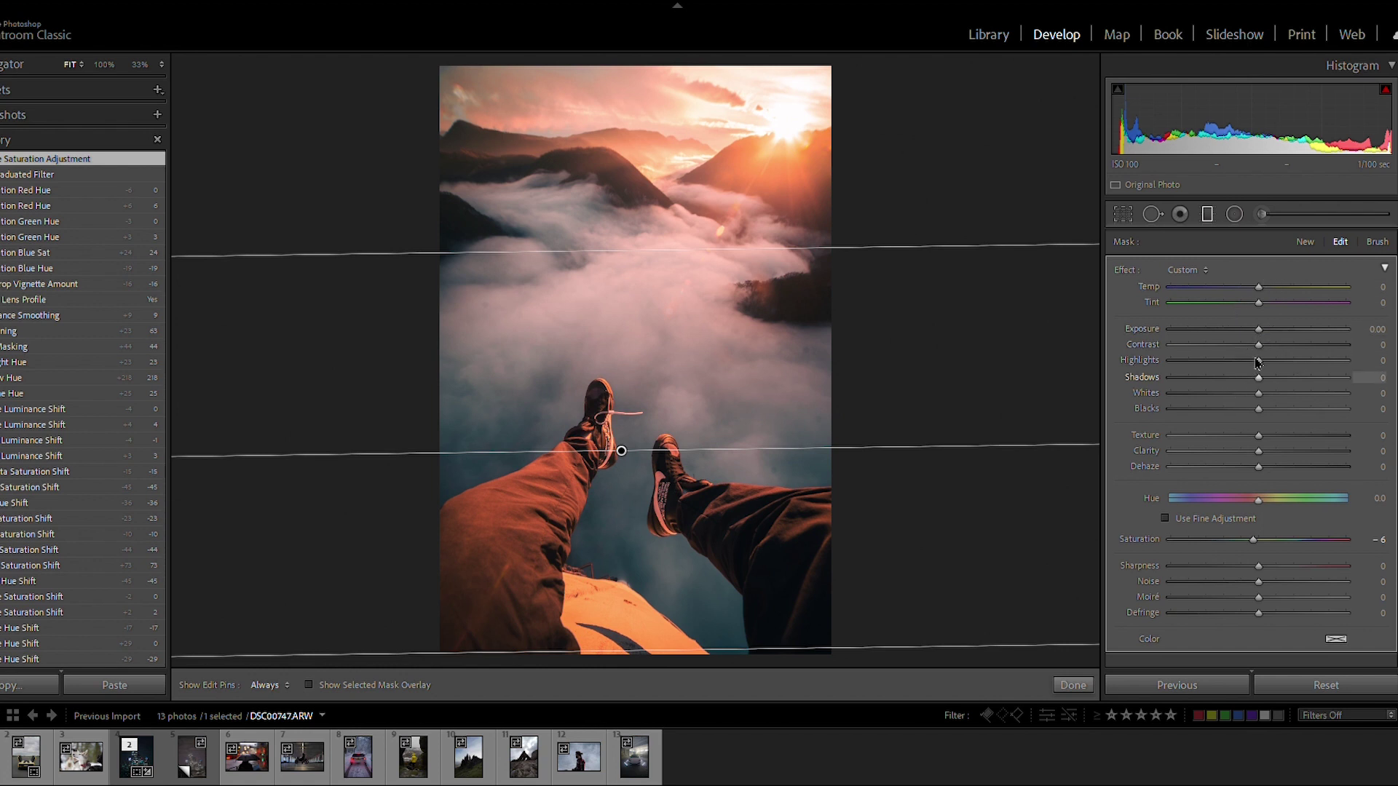
{"action": "mouse_move", "coordinate": [1278, 335]}
{"action": "left_mouse_down"}
{"action": "mouse_move", "coordinate": [1319, 340]}
{"action": "mouse_move", "coordinate": [1274, 347]}
{"action": "mouse_move", "coordinate": [1250, 323]}
{"action": "mouse_move", "coordinate": [1261, 323]}
{"action": "left_mouse_up"}
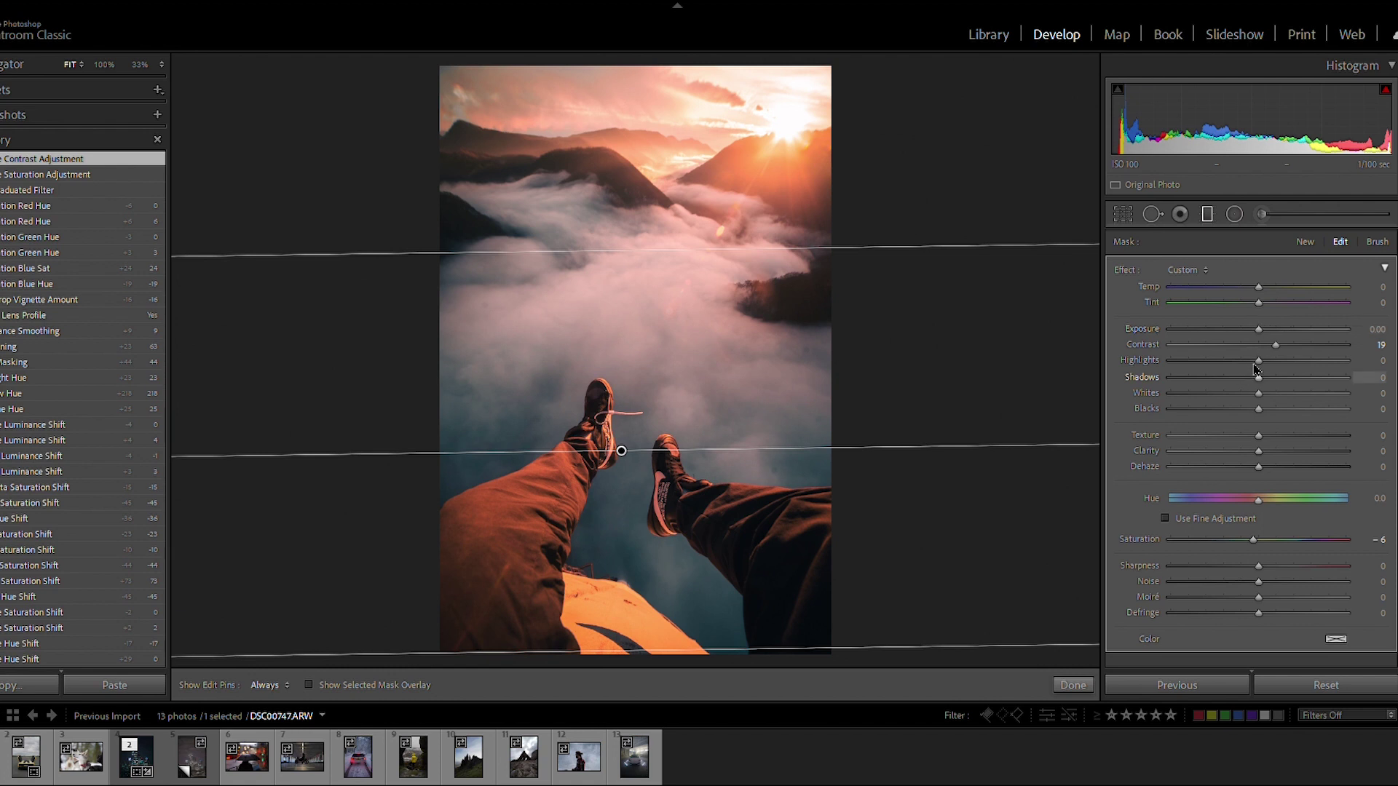
{"action": "mouse_move", "coordinate": [1258, 360]}
{"action": "left_mouse_down"}
{"action": "mouse_move", "coordinate": [1215, 356]}
{"action": "mouse_move", "coordinate": [1233, 360]}
{"action": "left_mouse_up"}
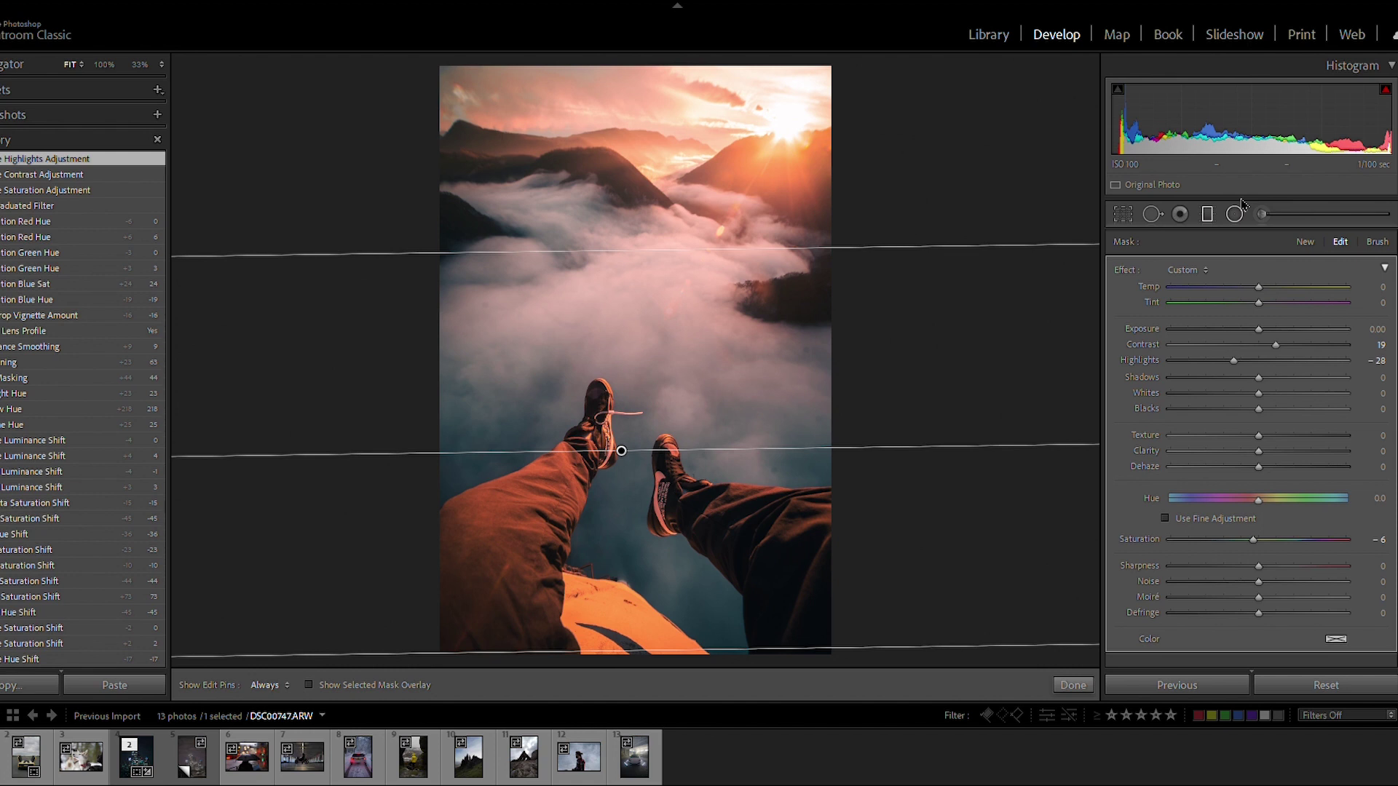
{"action": "key", "text": "m"}
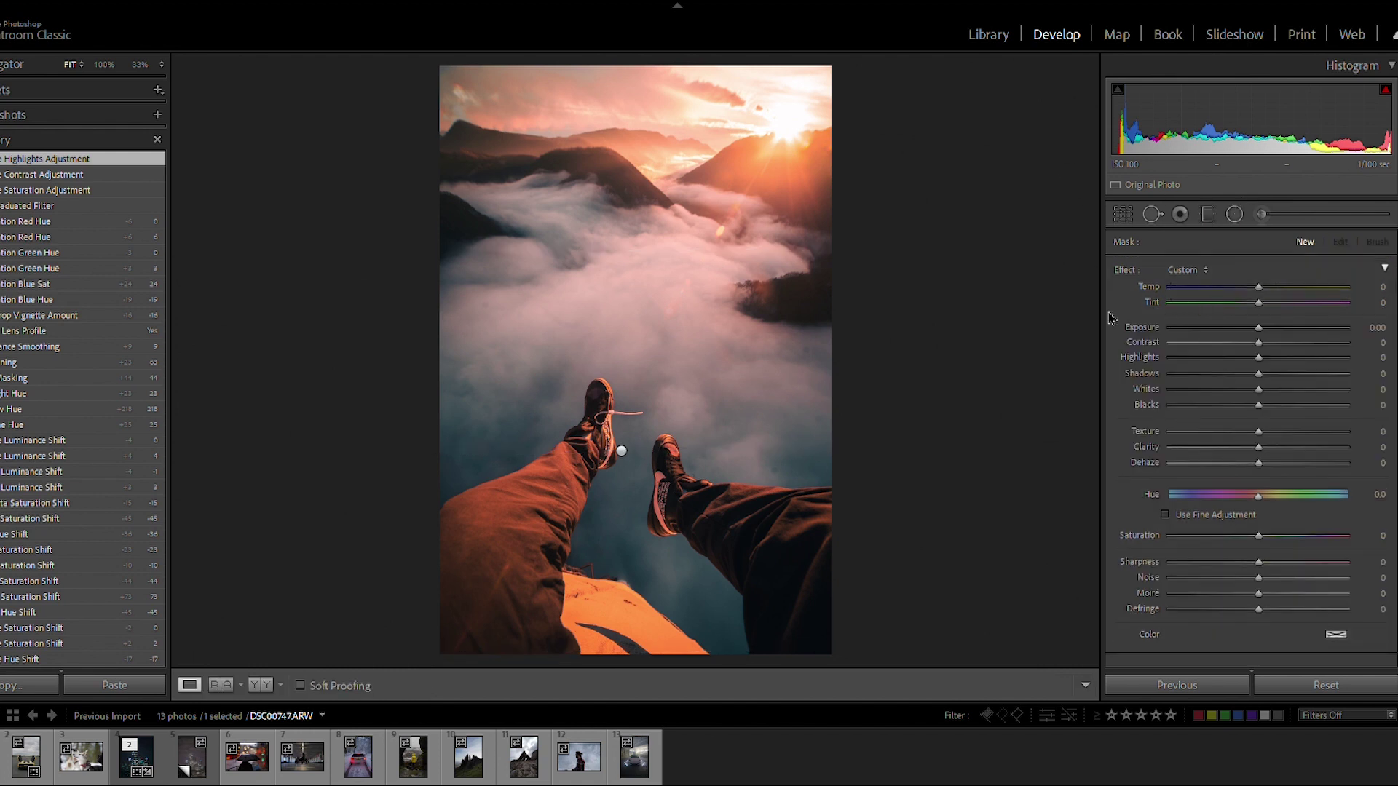
Compare the unedited and edited versions of the cloud-sea photo against a black background.
{"action": "key", "text": "backslash"}
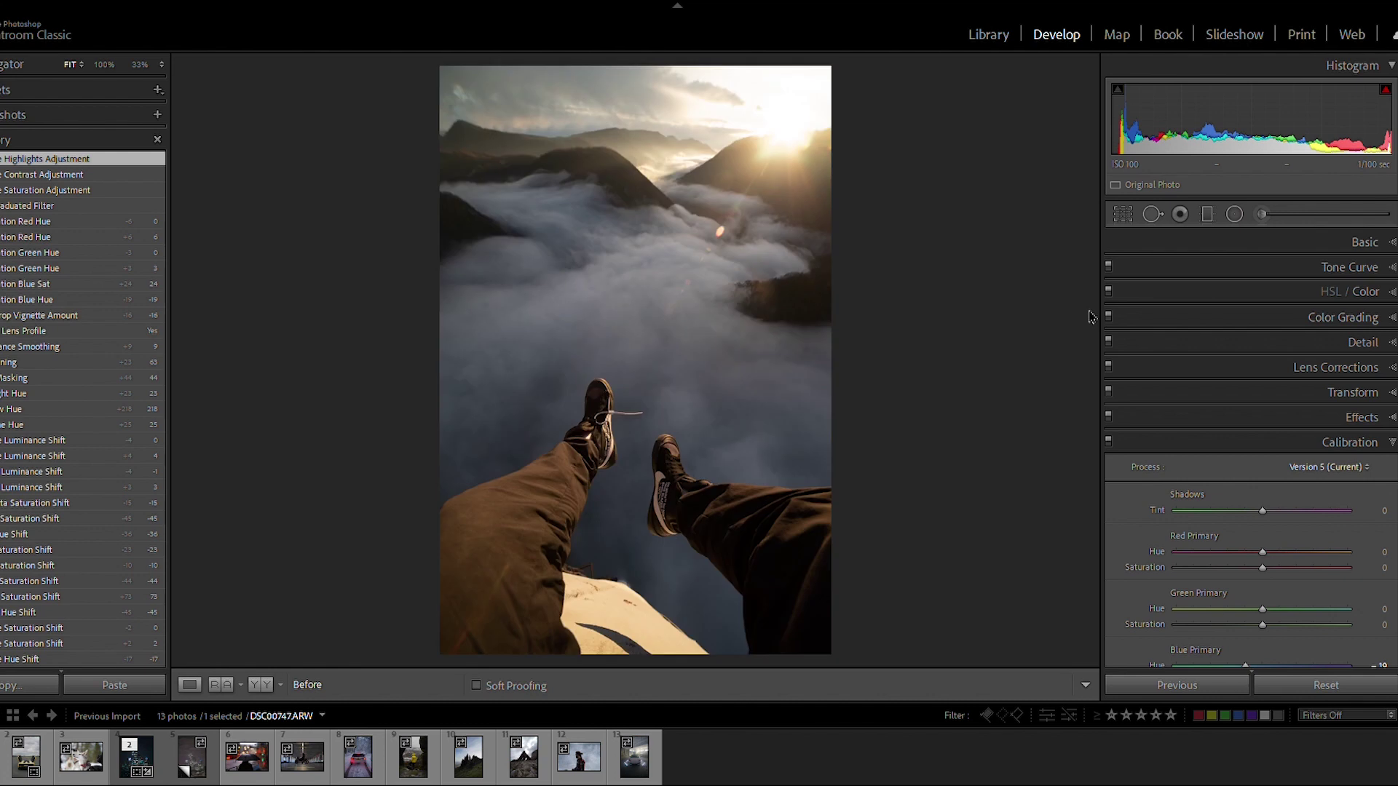
{"action": "key", "text": "l"}
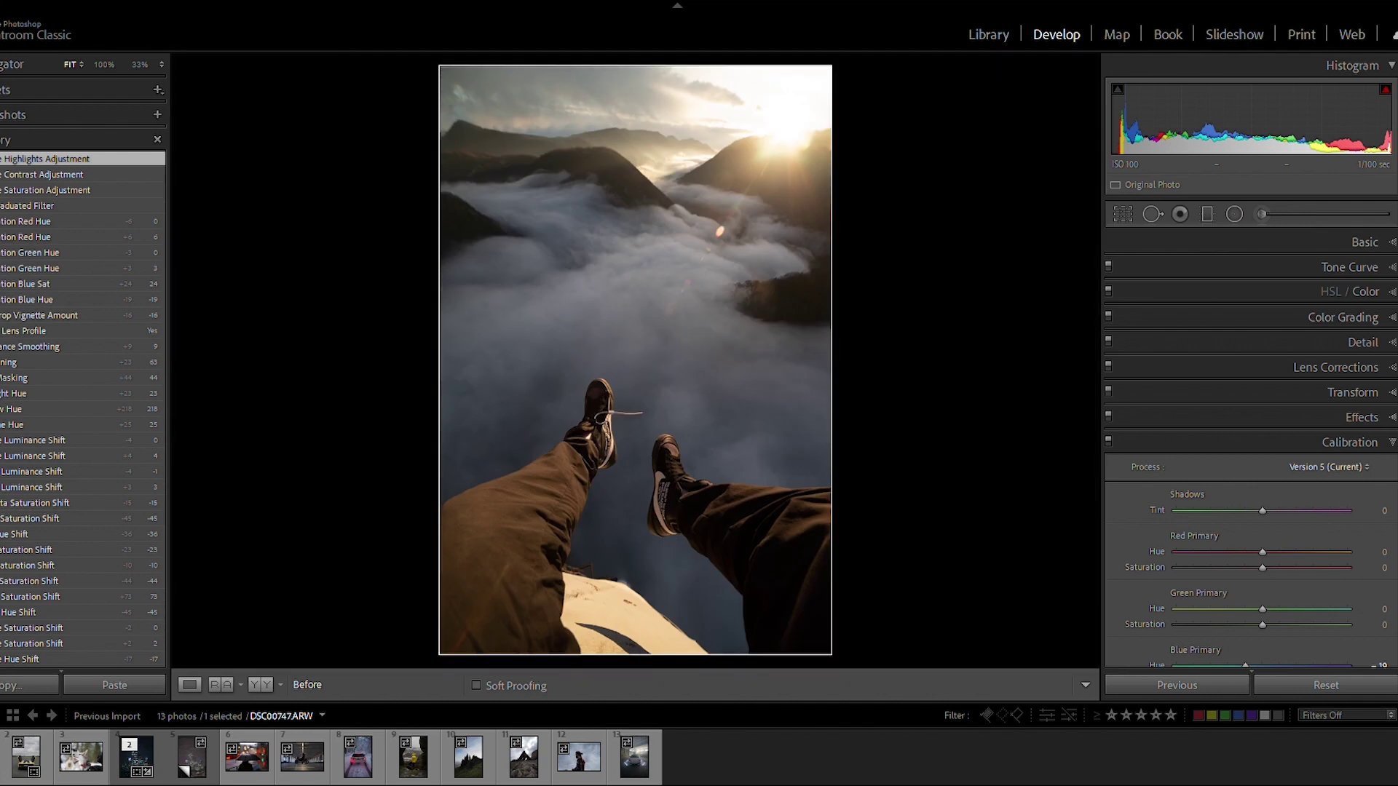
{"action": "key", "text": "backslash"}
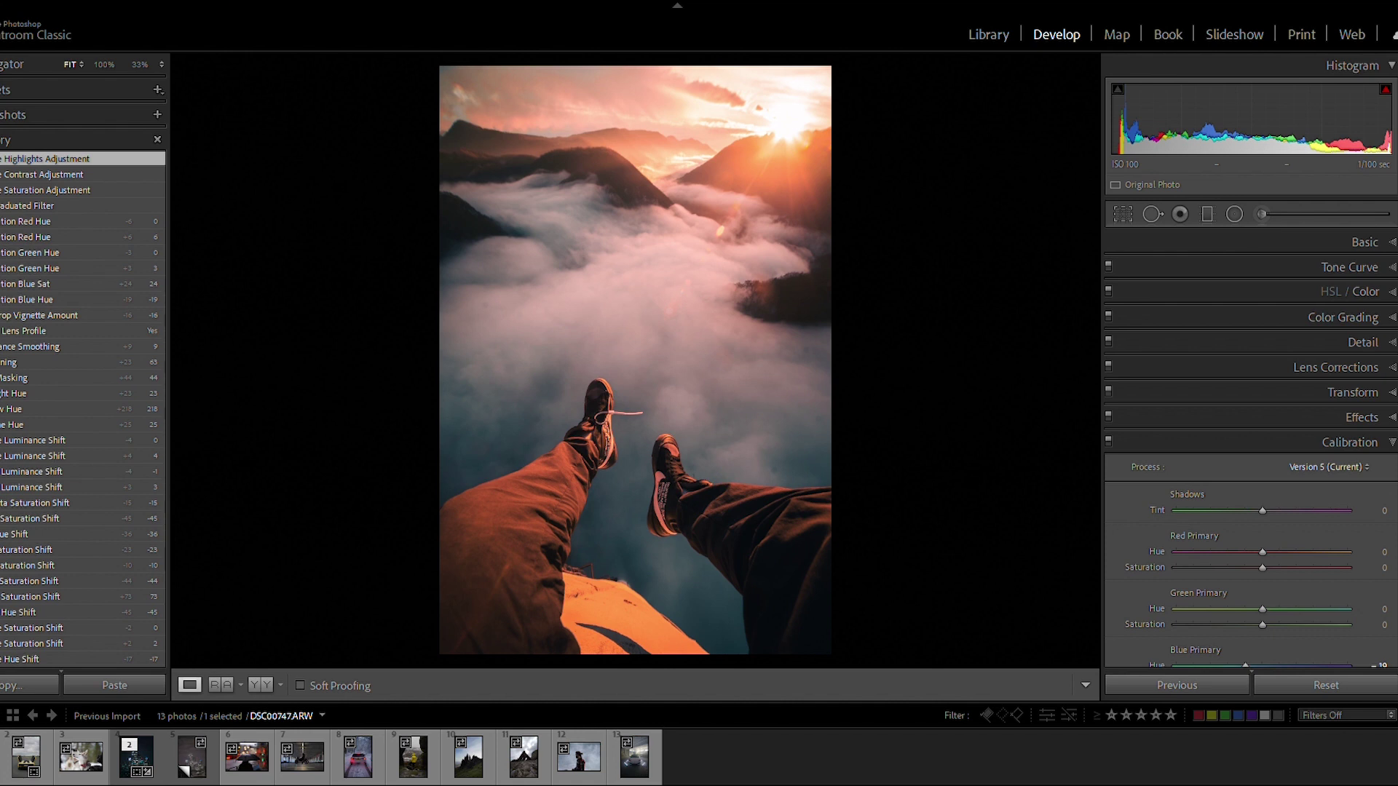
{"action": "key", "text": "backslash"}
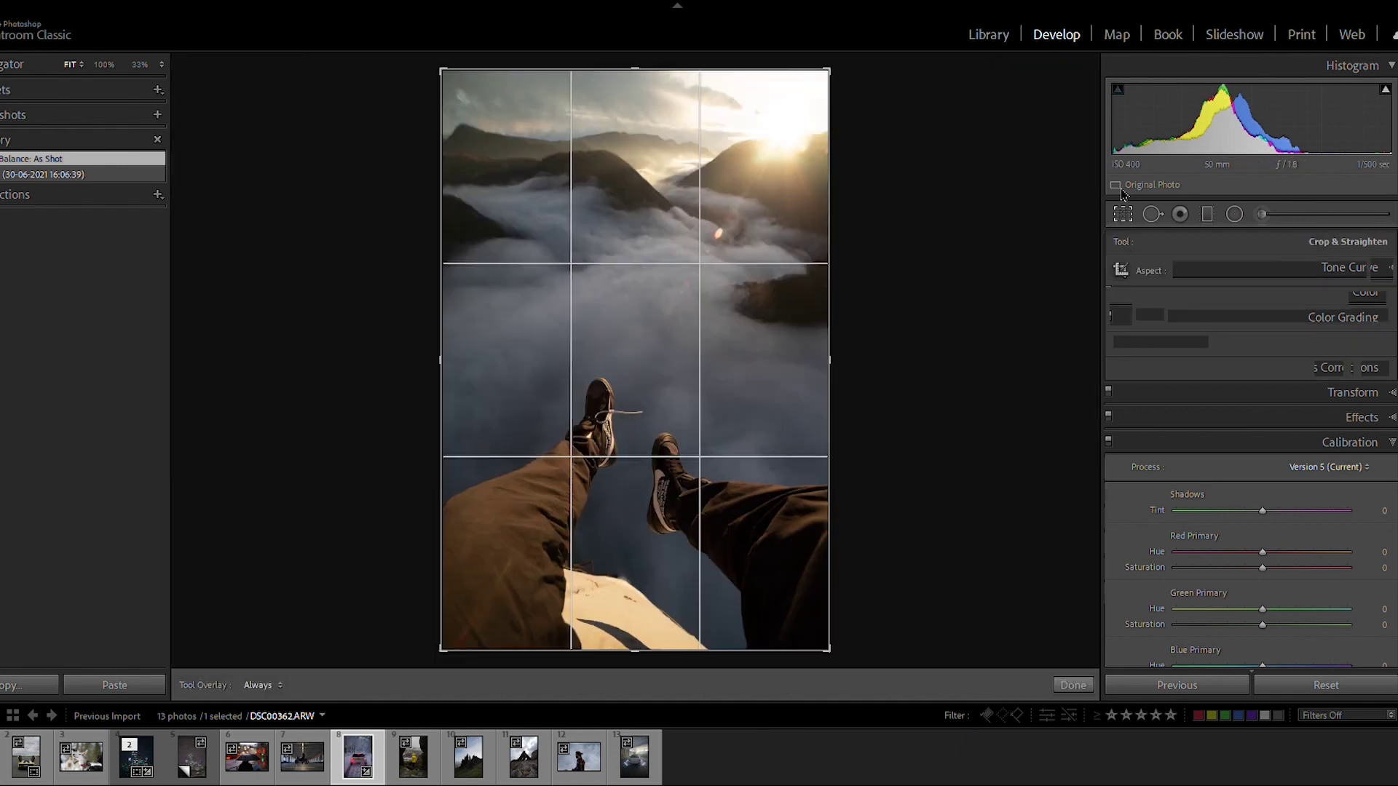
Rotate the snowy forest car photo DSC00362.ARW to -0.99 and crop away the lower road so the car sits lower in the frame.
{"action": "left_click", "coordinate": [1122, 216]}
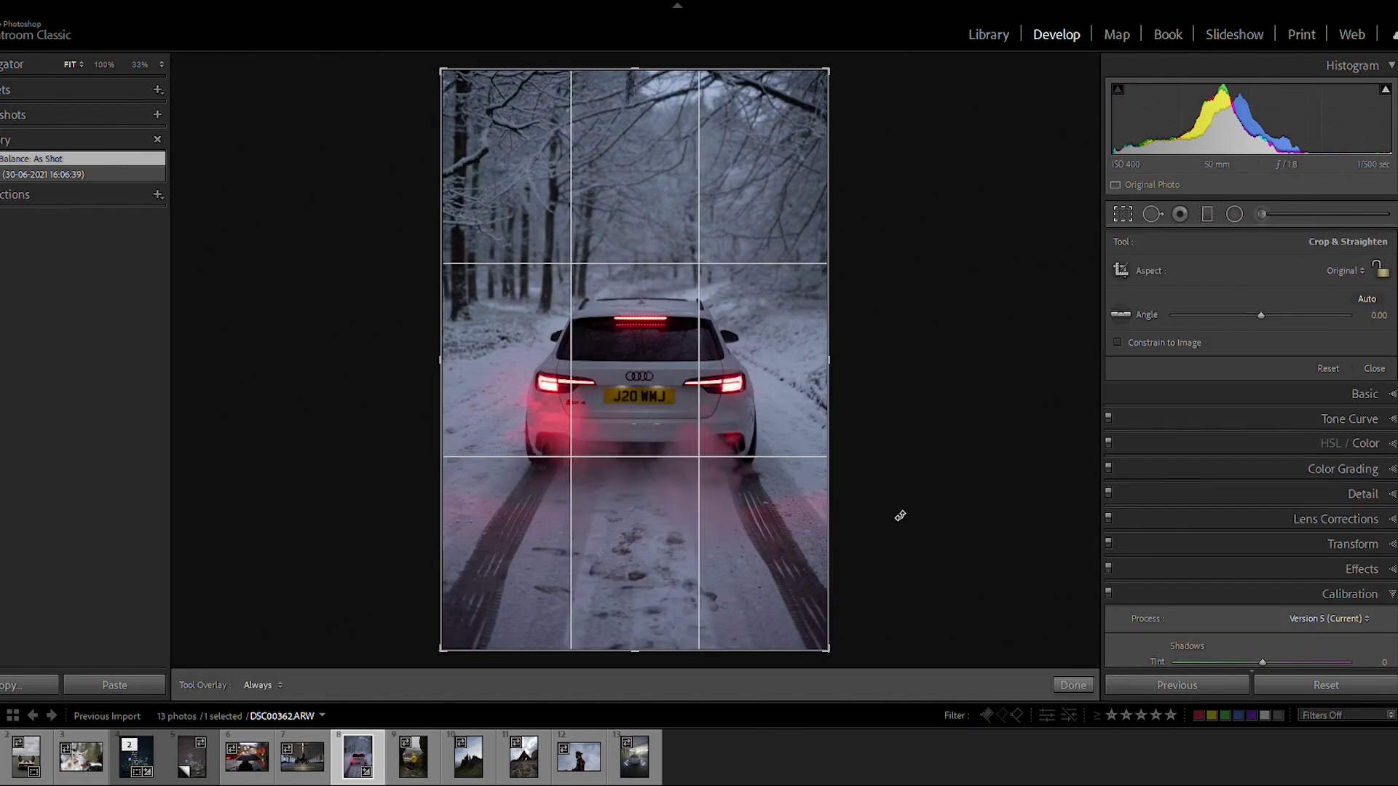
{"action": "left_click_drag", "start_coordinate": [900, 519], "coordinate": [906, 510]}
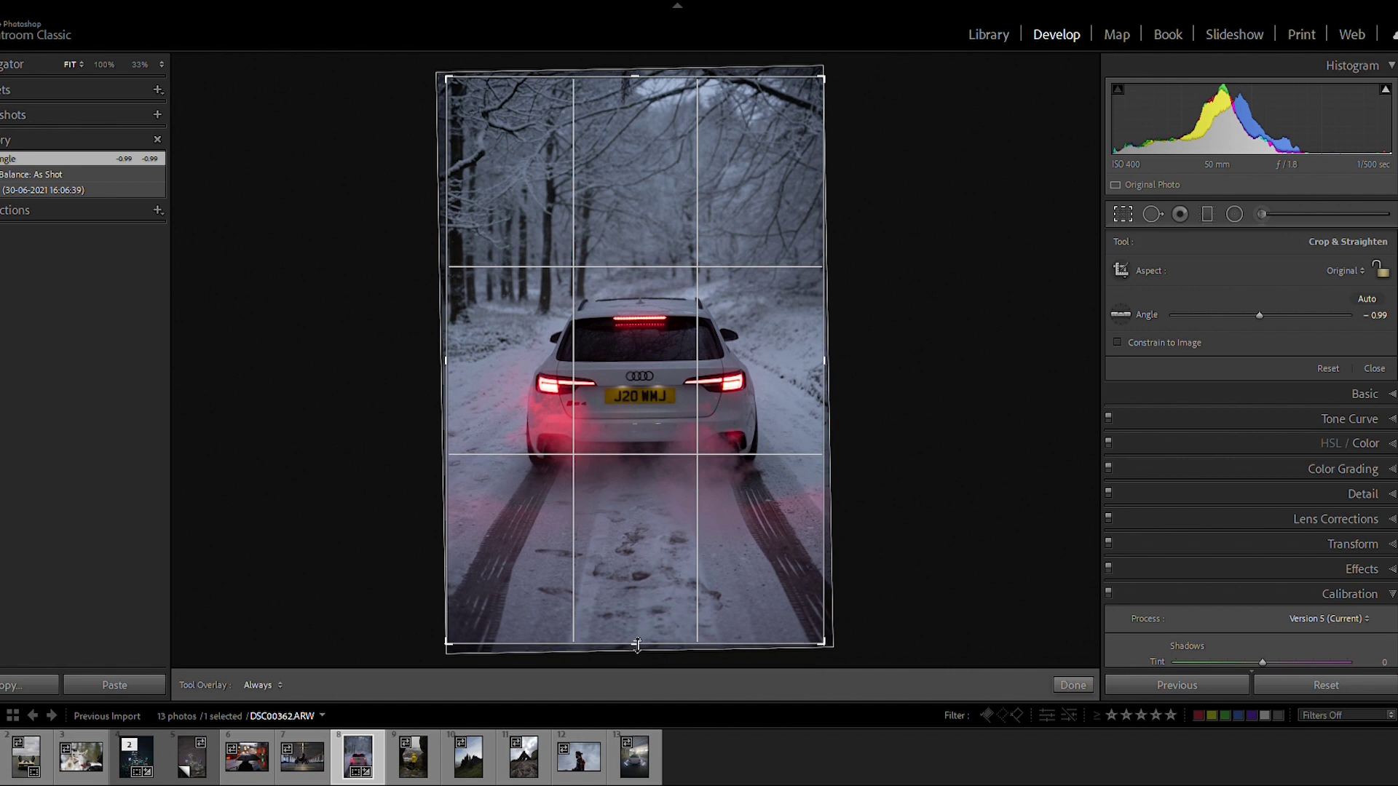
{"action": "left_click_drag", "start_coordinate": [641, 634], "coordinate": [643, 578]}
{"action": "left_click_drag", "start_coordinate": [645, 468], "coordinate": [646, 478]}
{"action": "key", "text": "Return"}
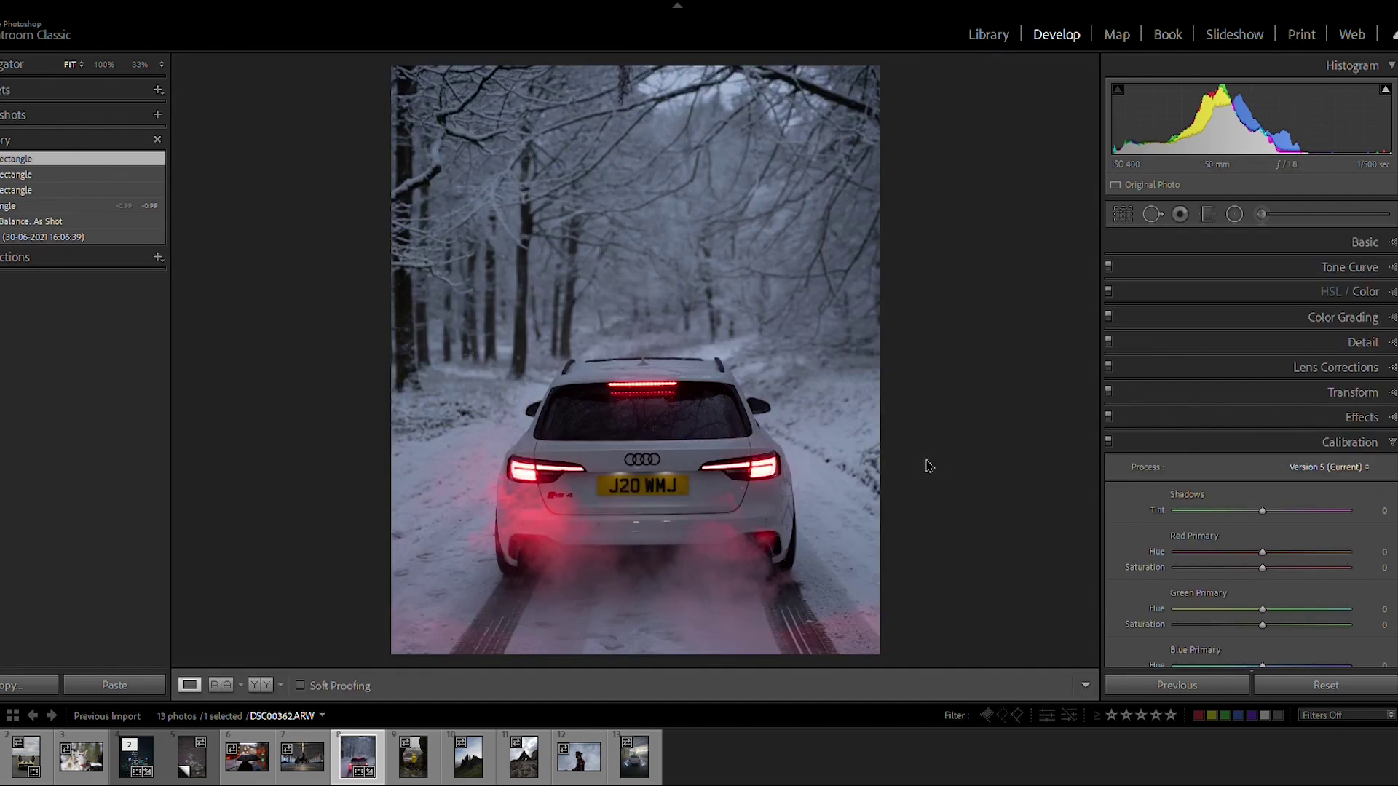
Narrow the car photo's crop slightly from the left edge and set the straightening angle to -0.29.
{"action": "left_click", "coordinate": [1122, 211]}
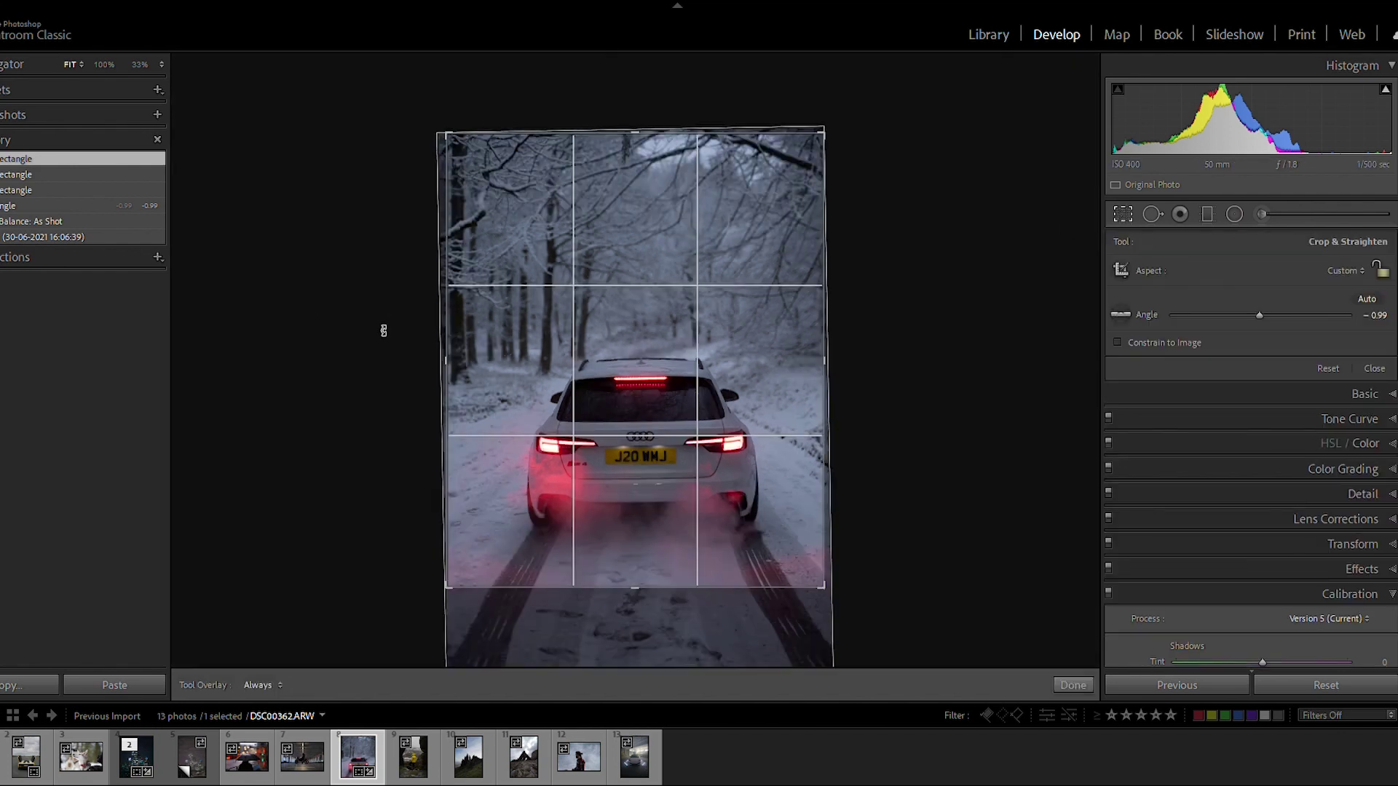
{"action": "left_click_drag", "start_coordinate": [442, 343], "coordinate": [454, 344]}
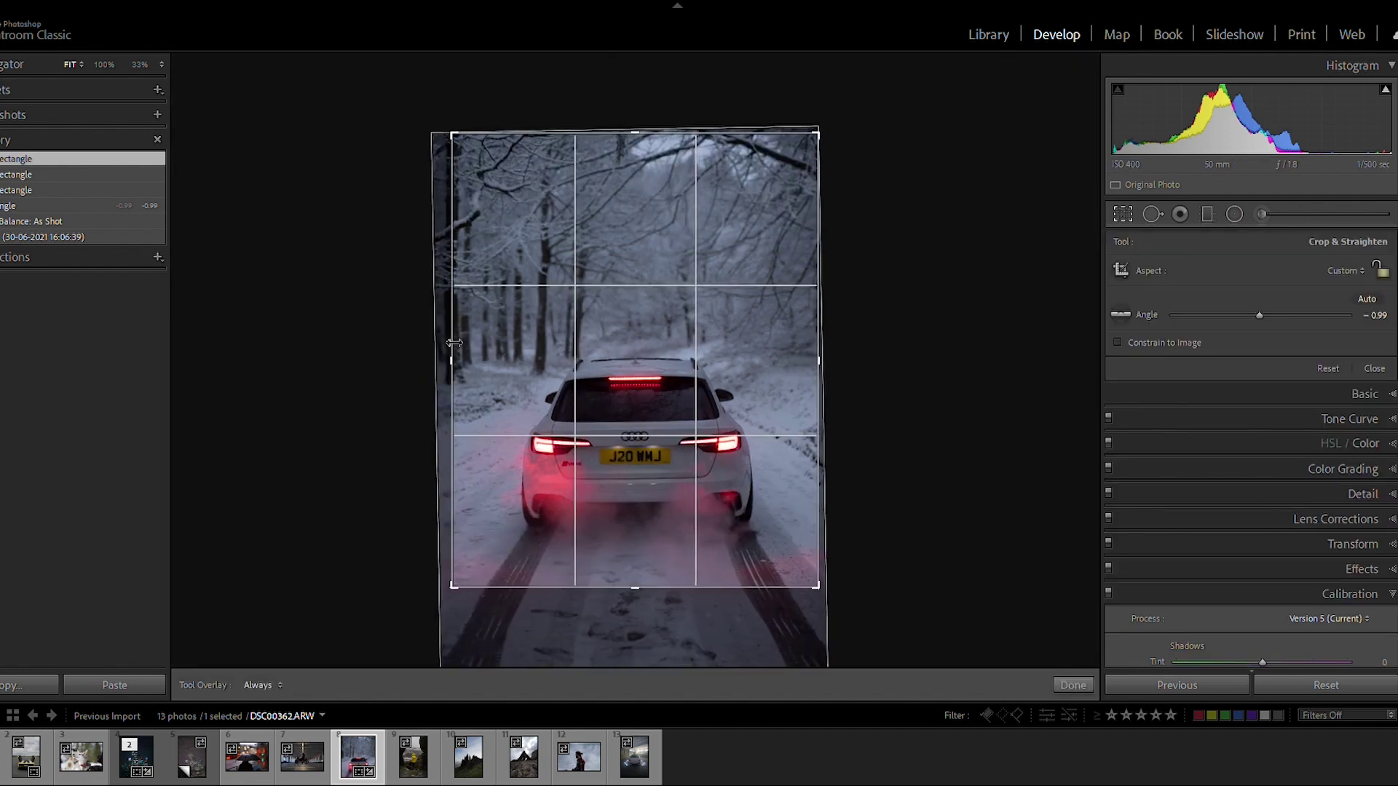
{"action": "key", "text": "Return"}
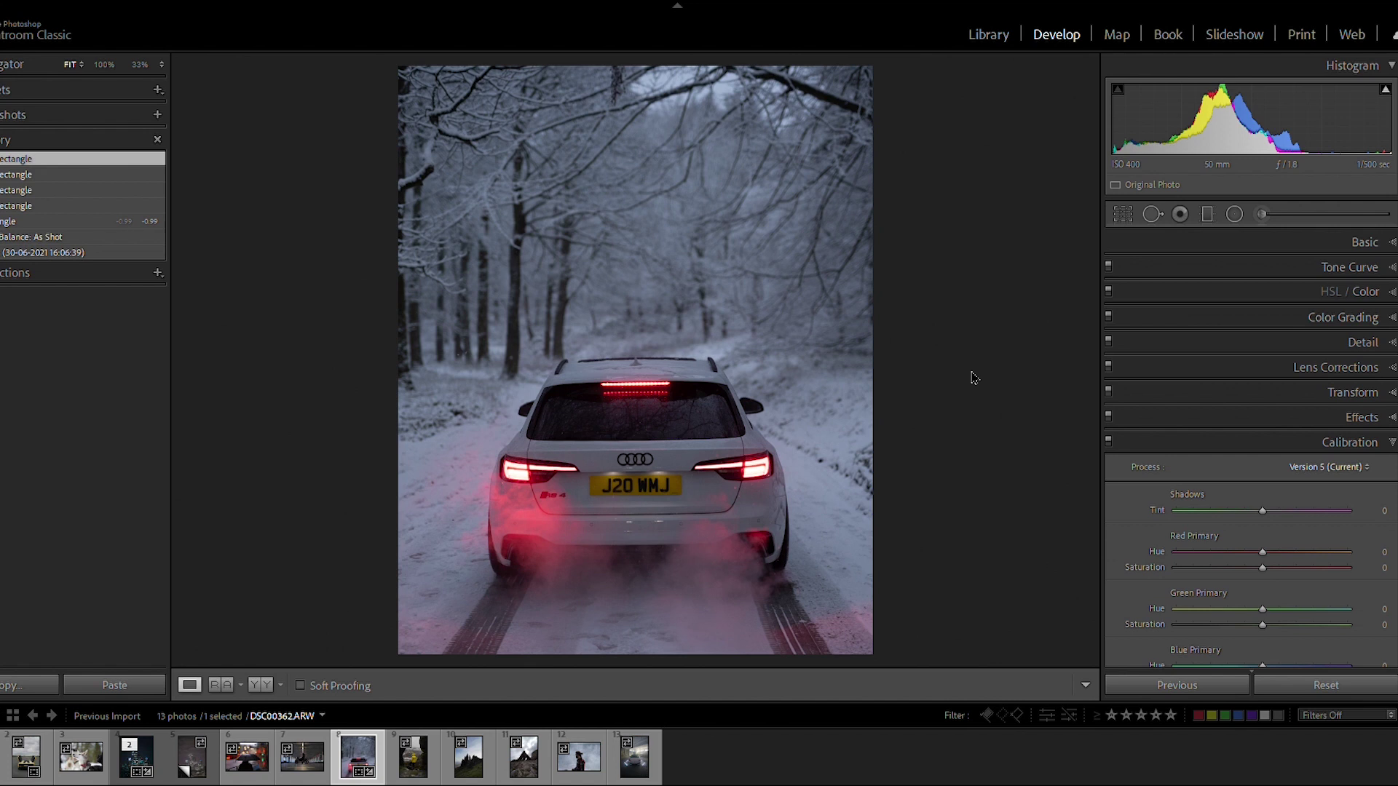
{"action": "left_click", "coordinate": [1124, 203]}
{"action": "left_click_drag", "start_coordinate": [937, 409], "coordinate": [936, 414]}
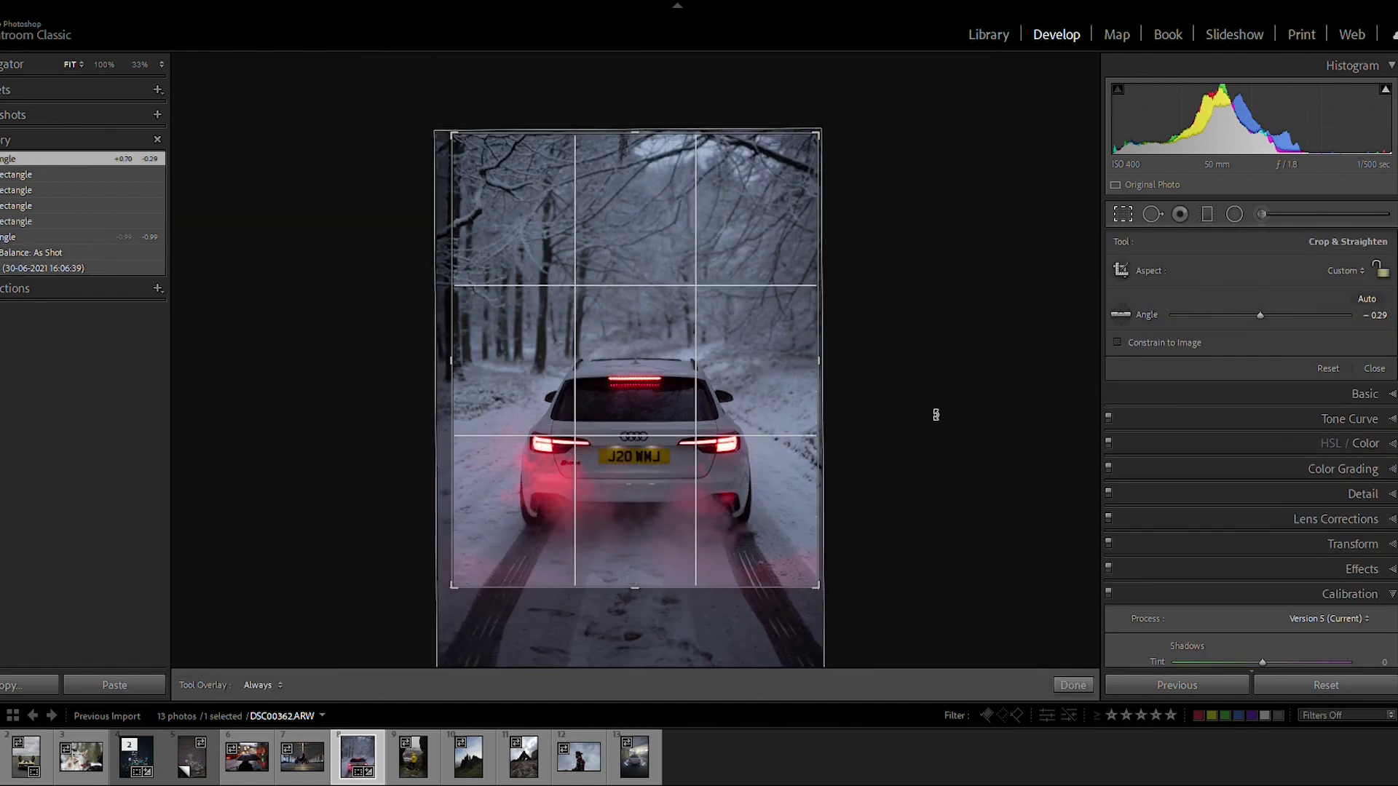
{"action": "key", "text": "Return"}
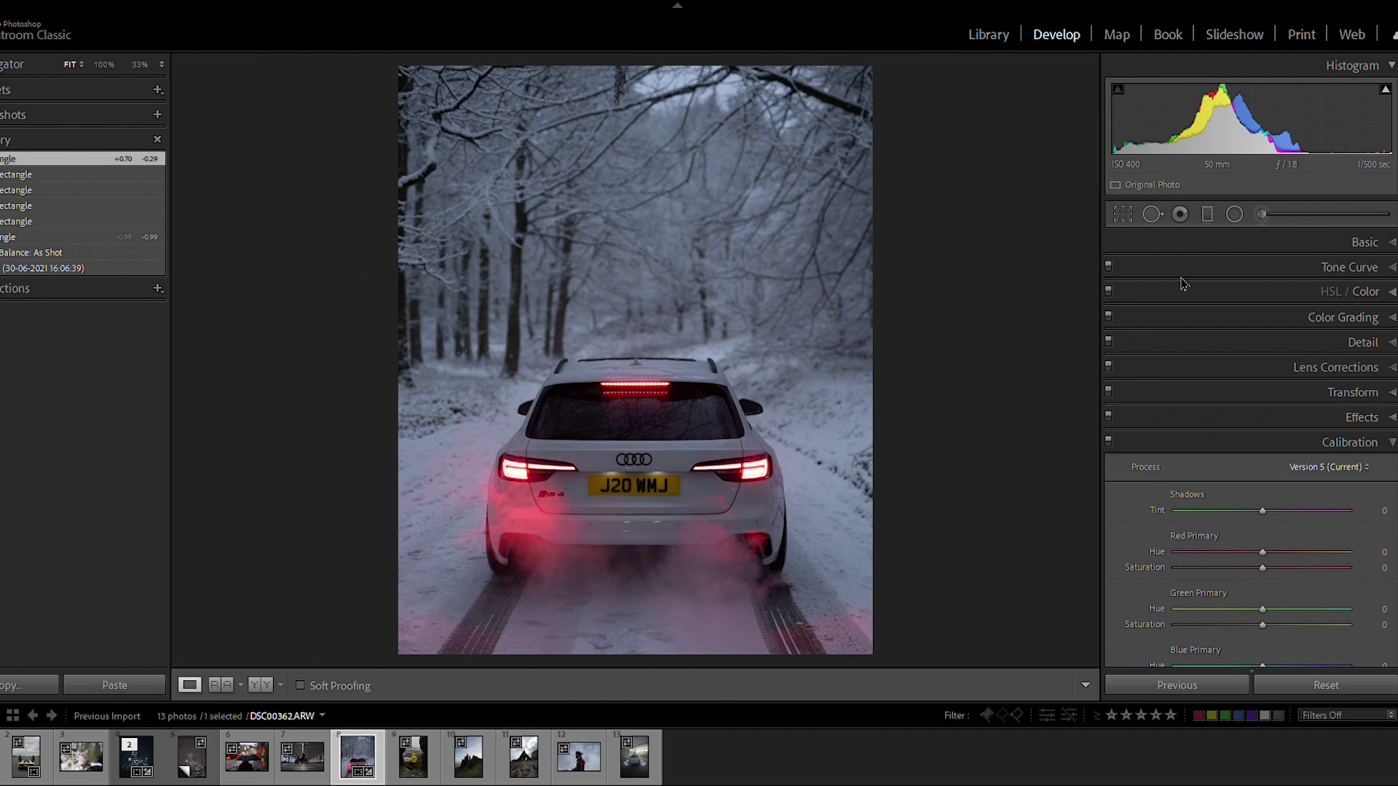
Set the car photo's temperature to 7475, exposure +0.70, contrast +15, highlights -34, whites +56 and shadows -11.
{"action": "left_click", "coordinate": [1365, 242]}
{"action": "scroll", "coordinate": [1289, 291], "scroll_direction": "down", "scroll_amount": 1}
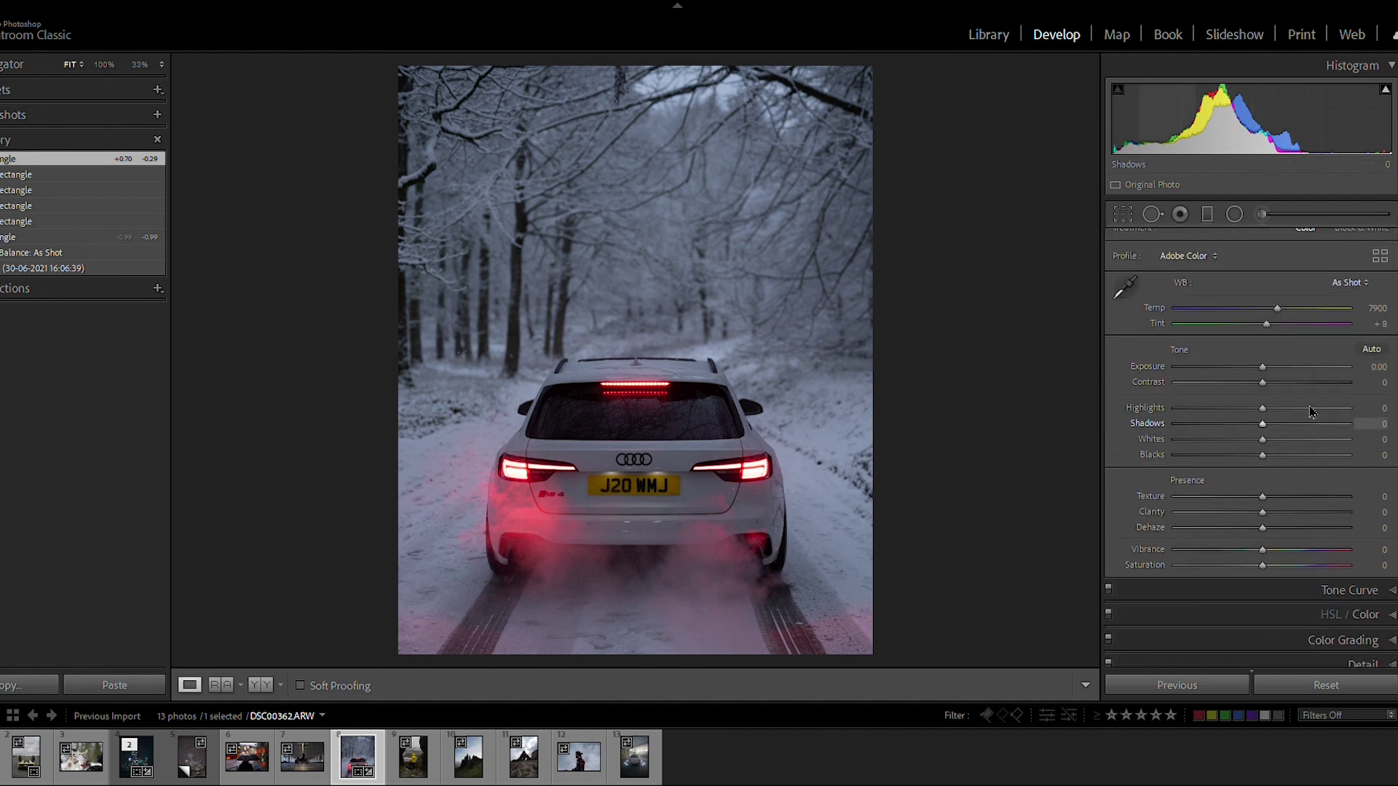
{"action": "left_click_drag", "start_coordinate": [1282, 300], "coordinate": [1274, 300]}
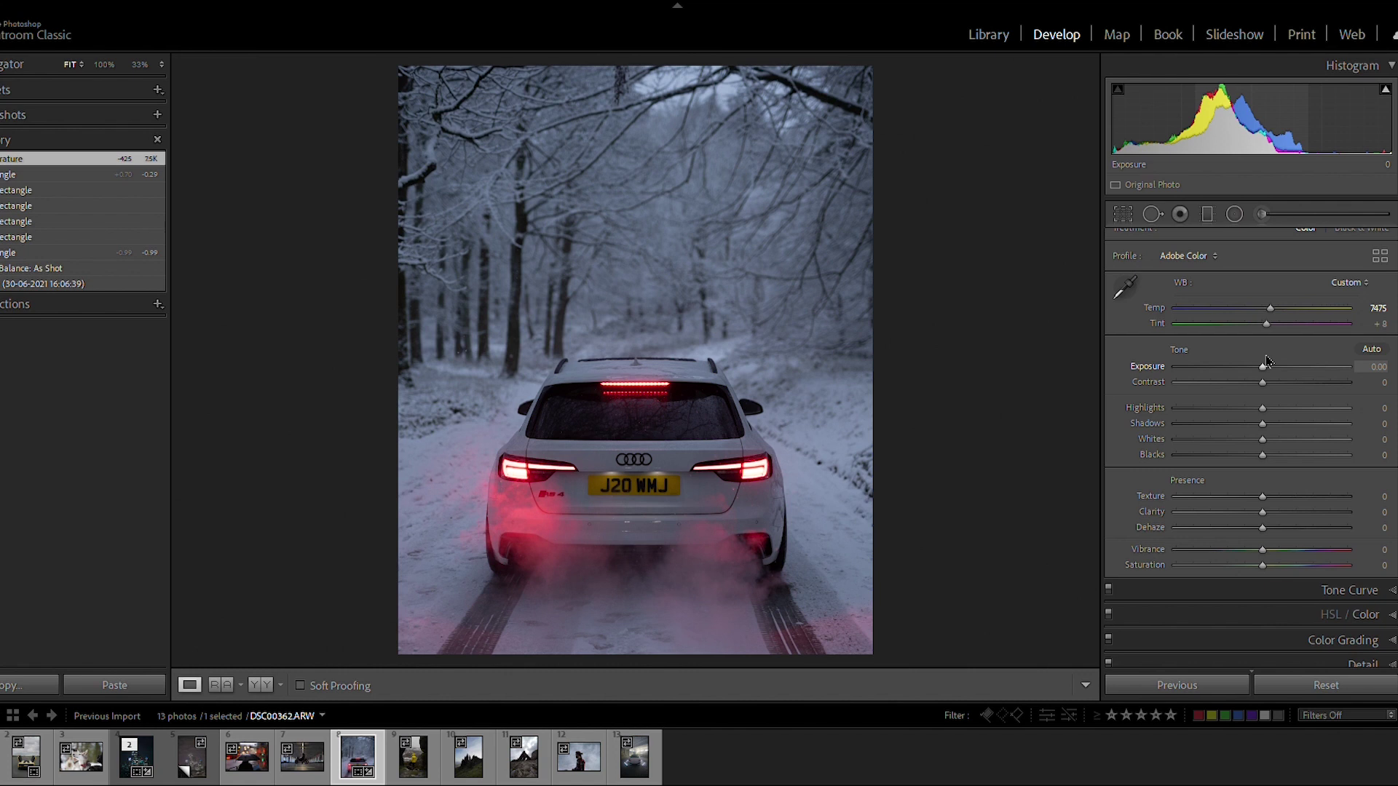
{"action": "left_click_drag", "start_coordinate": [1267, 358], "coordinate": [1313, 441]}
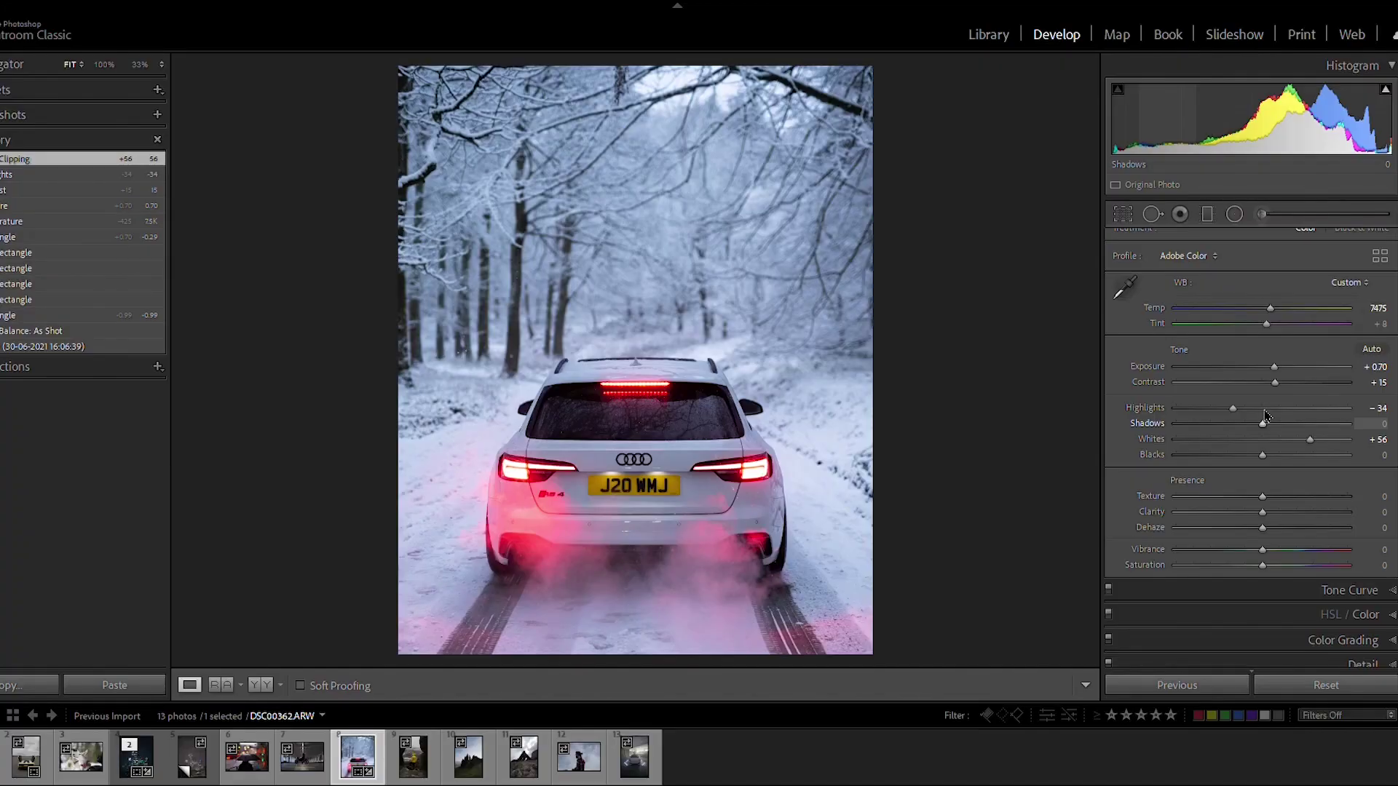
{"action": "mouse_move", "coordinate": [1271, 416]}
{"action": "left_mouse_down"}
{"action": "mouse_move", "coordinate": [1303, 416]}
{"action": "mouse_move", "coordinate": [1253, 418]}
{"action": "left_mouse_up"}
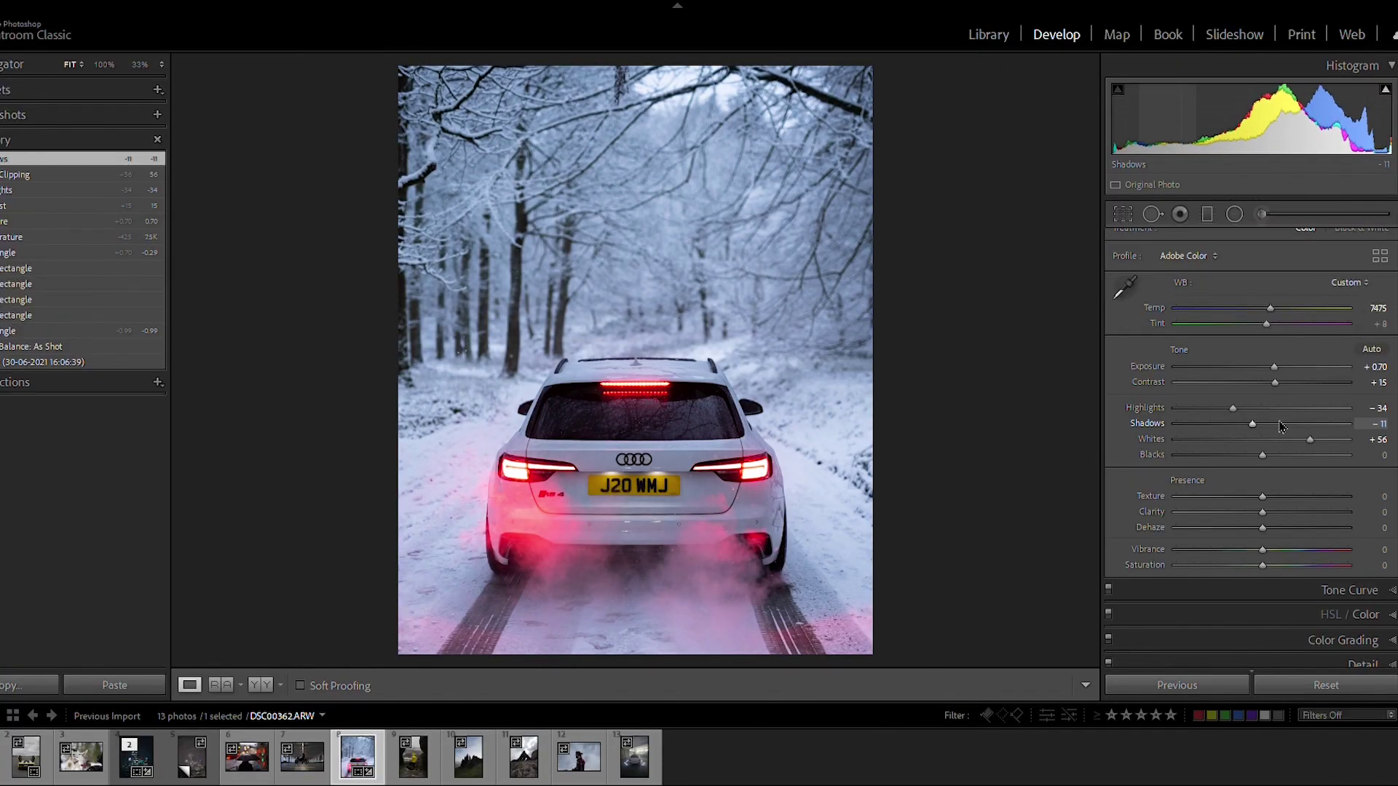
{"action": "scroll", "coordinate": [1271, 470], "scroll_direction": "down", "scroll_amount": 2}
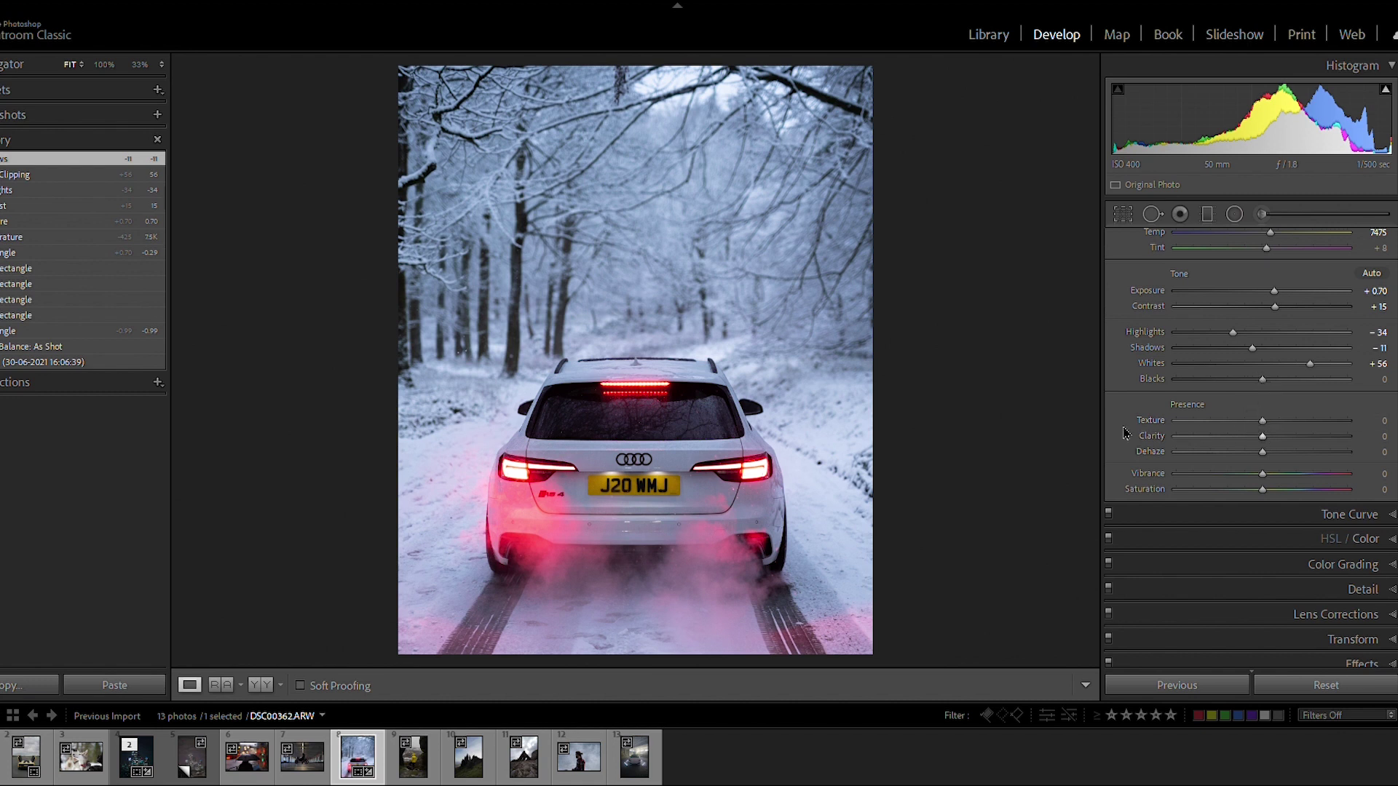
In the cloud-sea photo DSC00747.ARW, add a graduated filter descending from the sky with clarity -48 and shift it slightly down.
{"action": "left_click", "coordinate": [1, 757]}
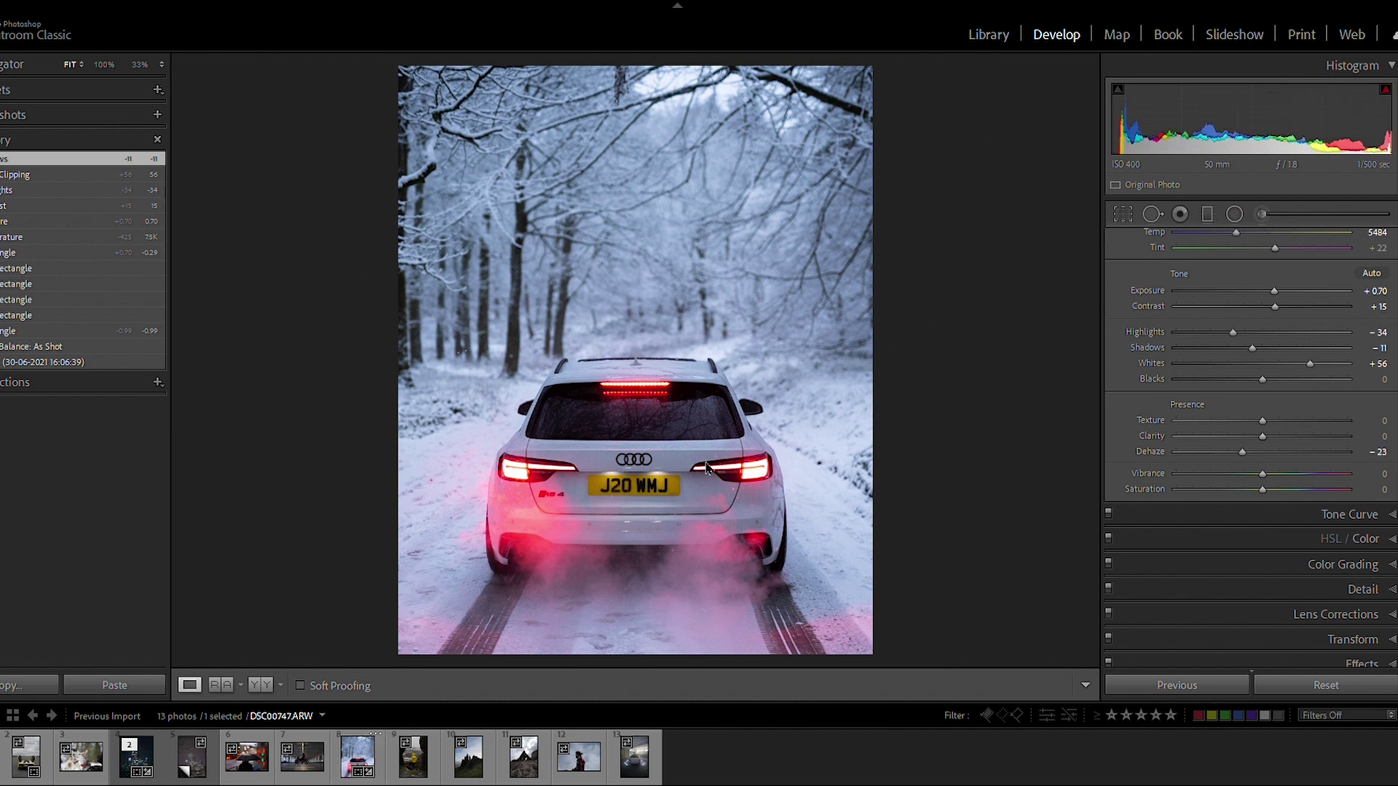
{"action": "left_click", "coordinate": [1207, 214]}
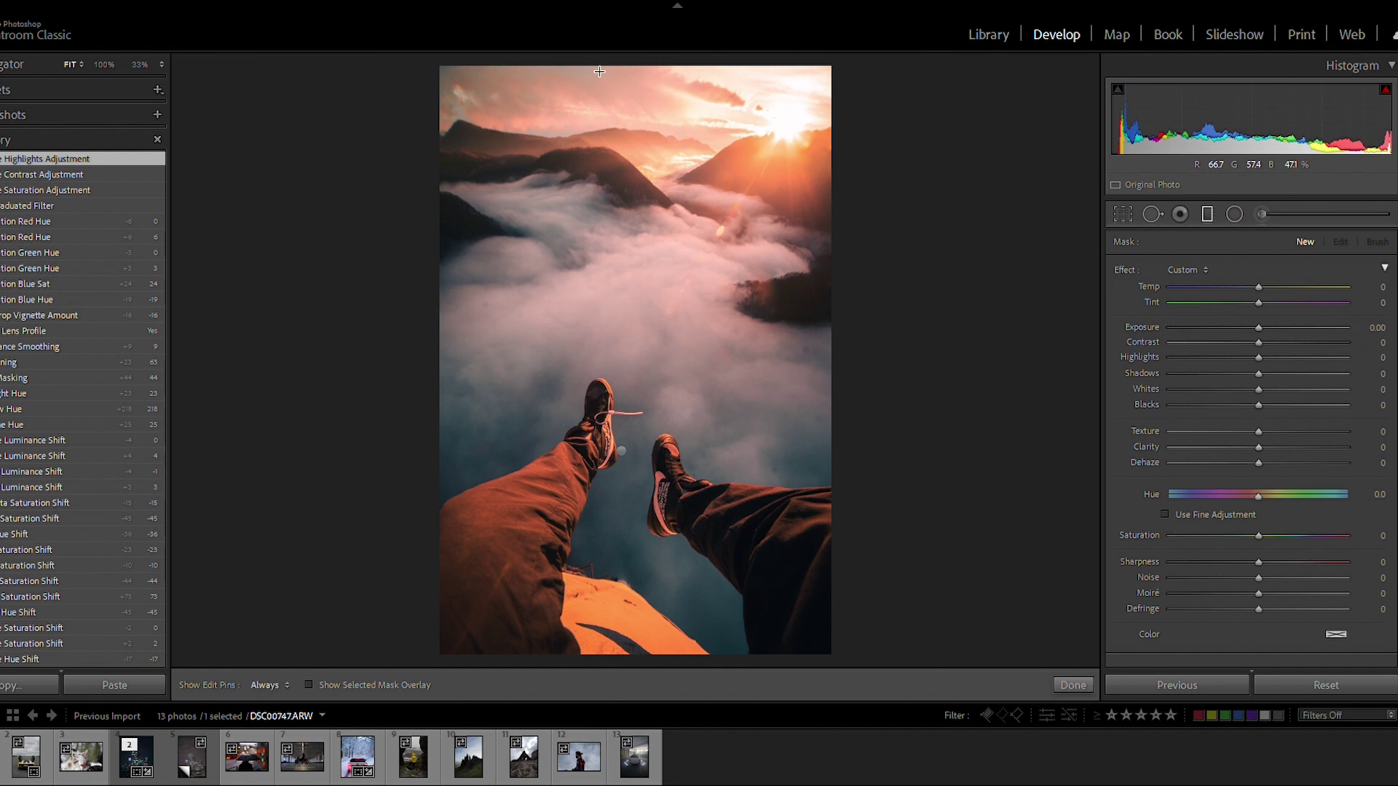
{"action": "left_click_drag", "start_coordinate": [634, 73], "coordinate": [632, 441]}
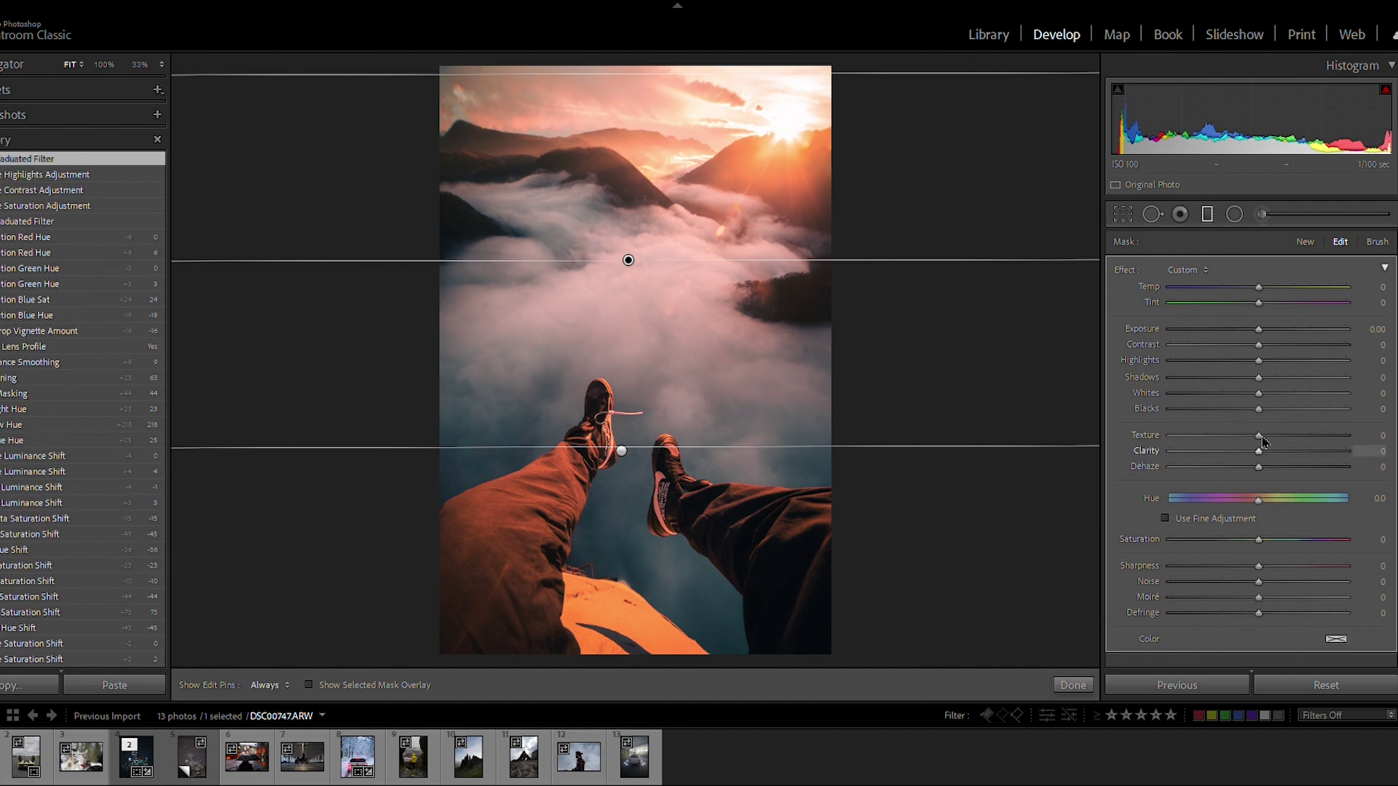
{"action": "left_click_drag", "start_coordinate": [1253, 439], "coordinate": [1220, 449]}
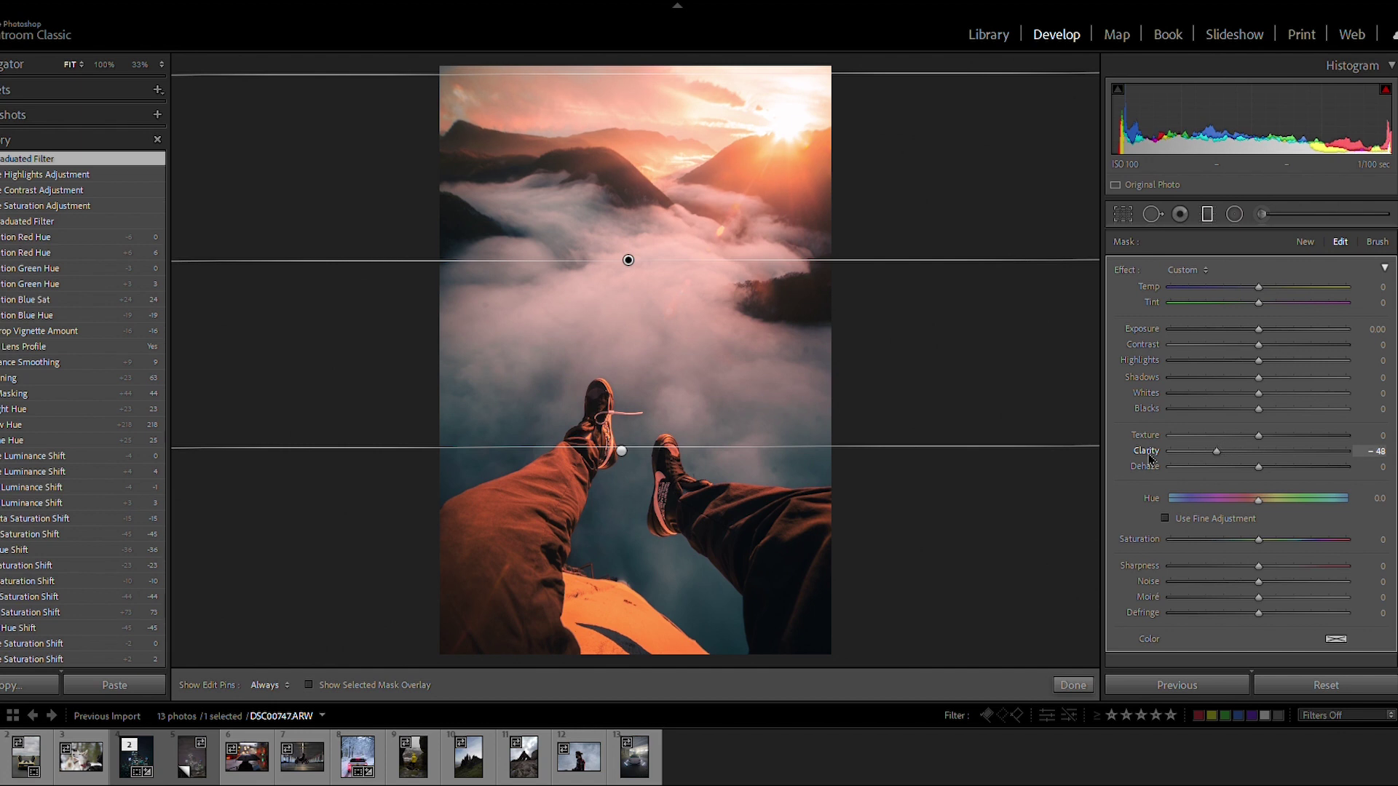
{"action": "left_click_drag", "start_coordinate": [631, 259], "coordinate": [640, 284]}
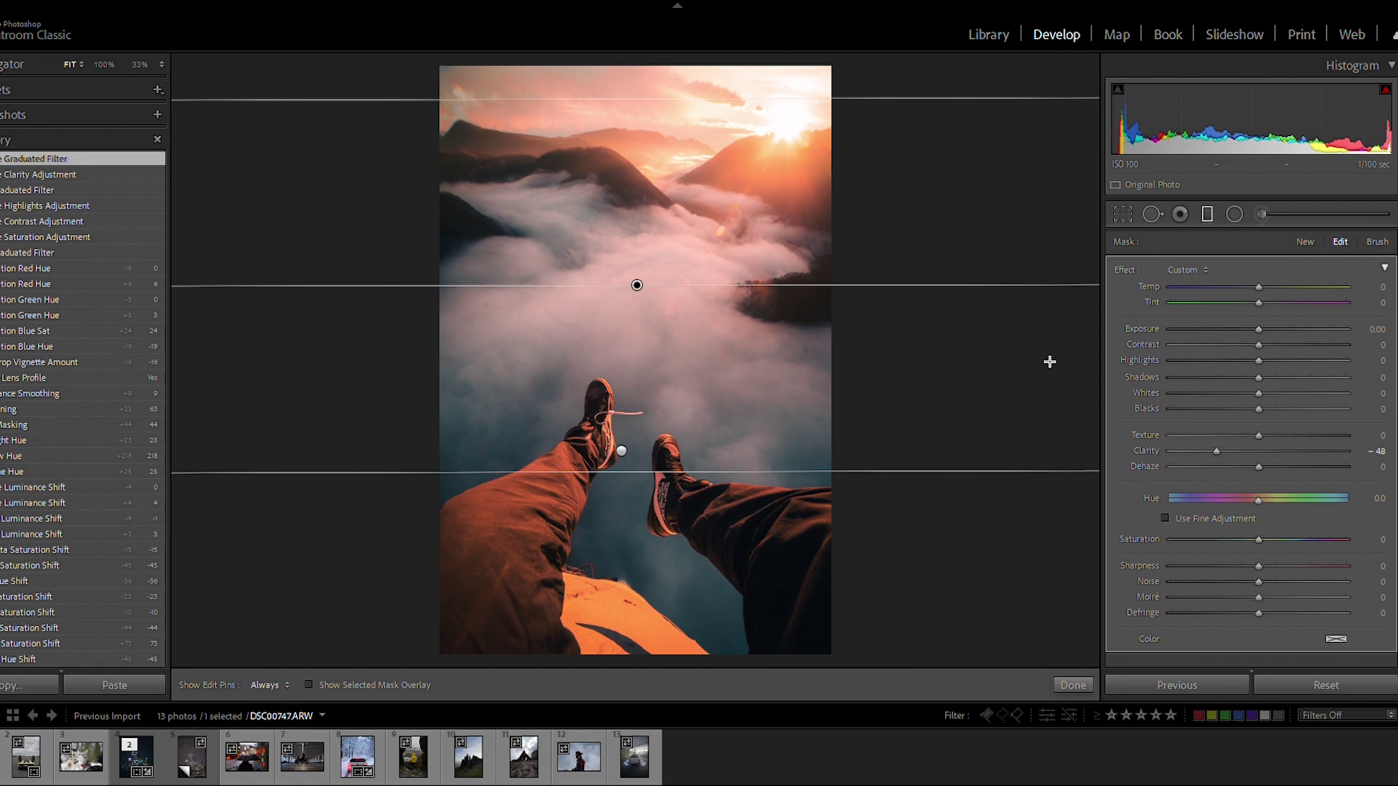
Close the graduated filter, switch to the snowy car photo DSC00362.ARW, and set its clarity to +10 and vibrance to +17.
{"action": "key", "text": "m"}
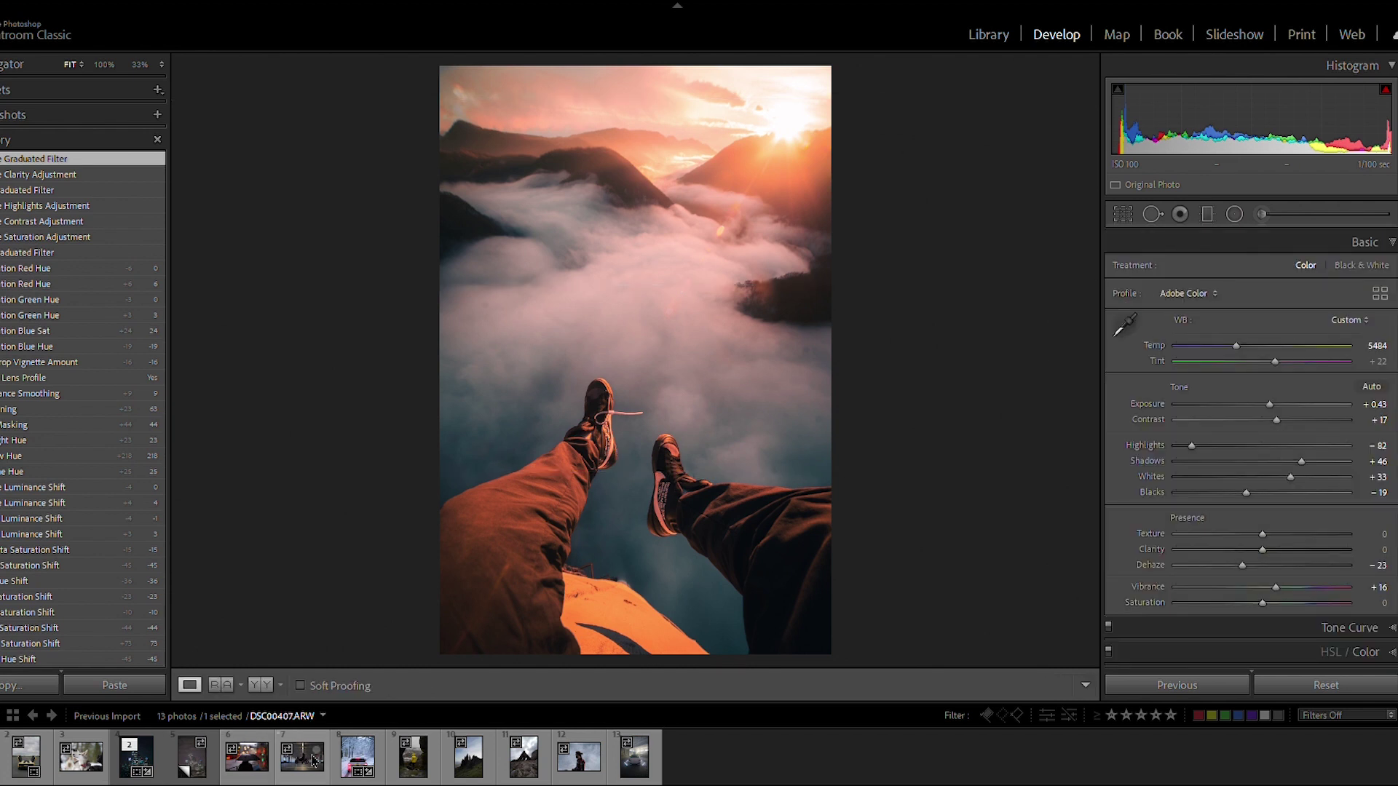
{"action": "left_click", "coordinate": [353, 735]}
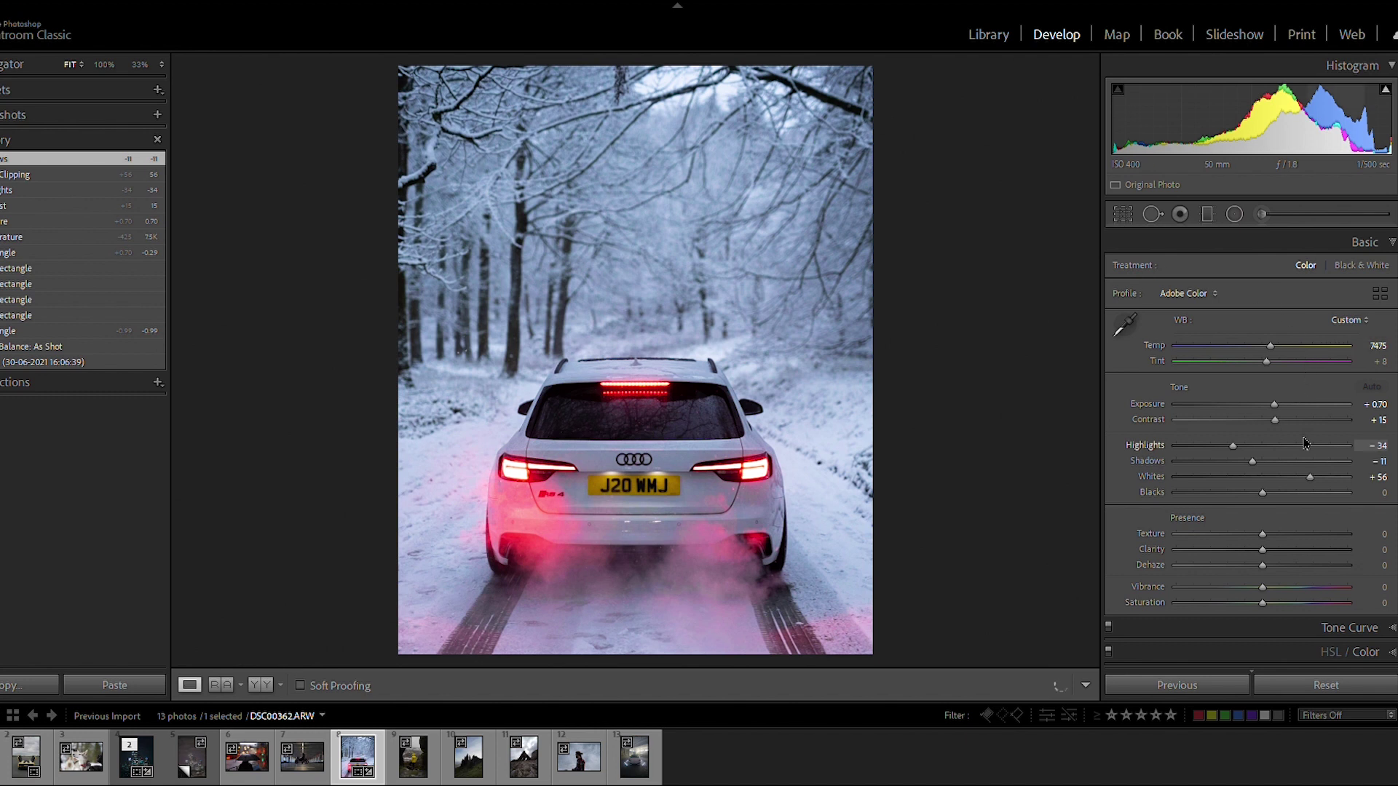
{"action": "scroll", "coordinate": [1285, 523], "scroll_direction": "down", "scroll_amount": 2}
{"action": "scroll", "coordinate": [1285, 523], "scroll_direction": "down", "scroll_amount": 2}
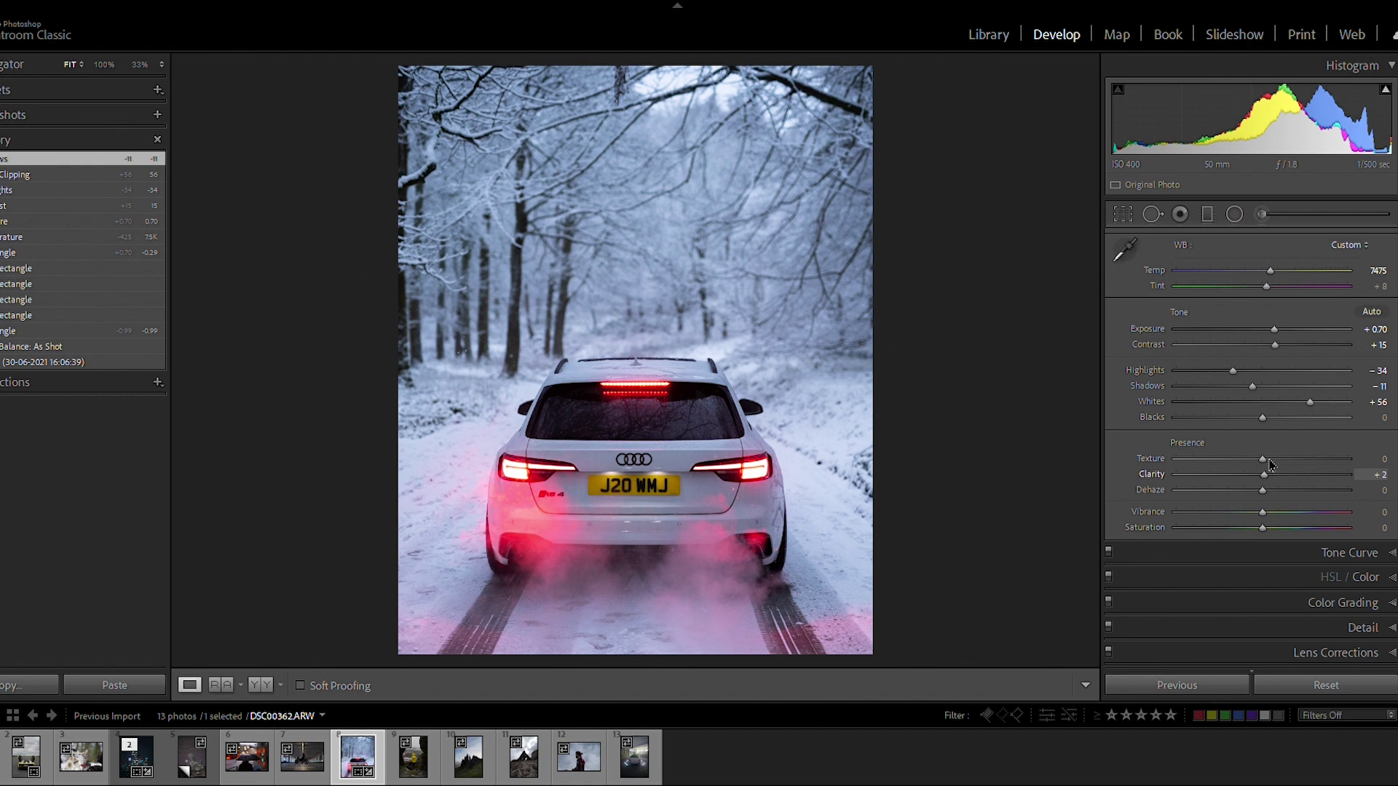
{"action": "left_click_drag", "start_coordinate": [1269, 463], "coordinate": [1275, 466]}
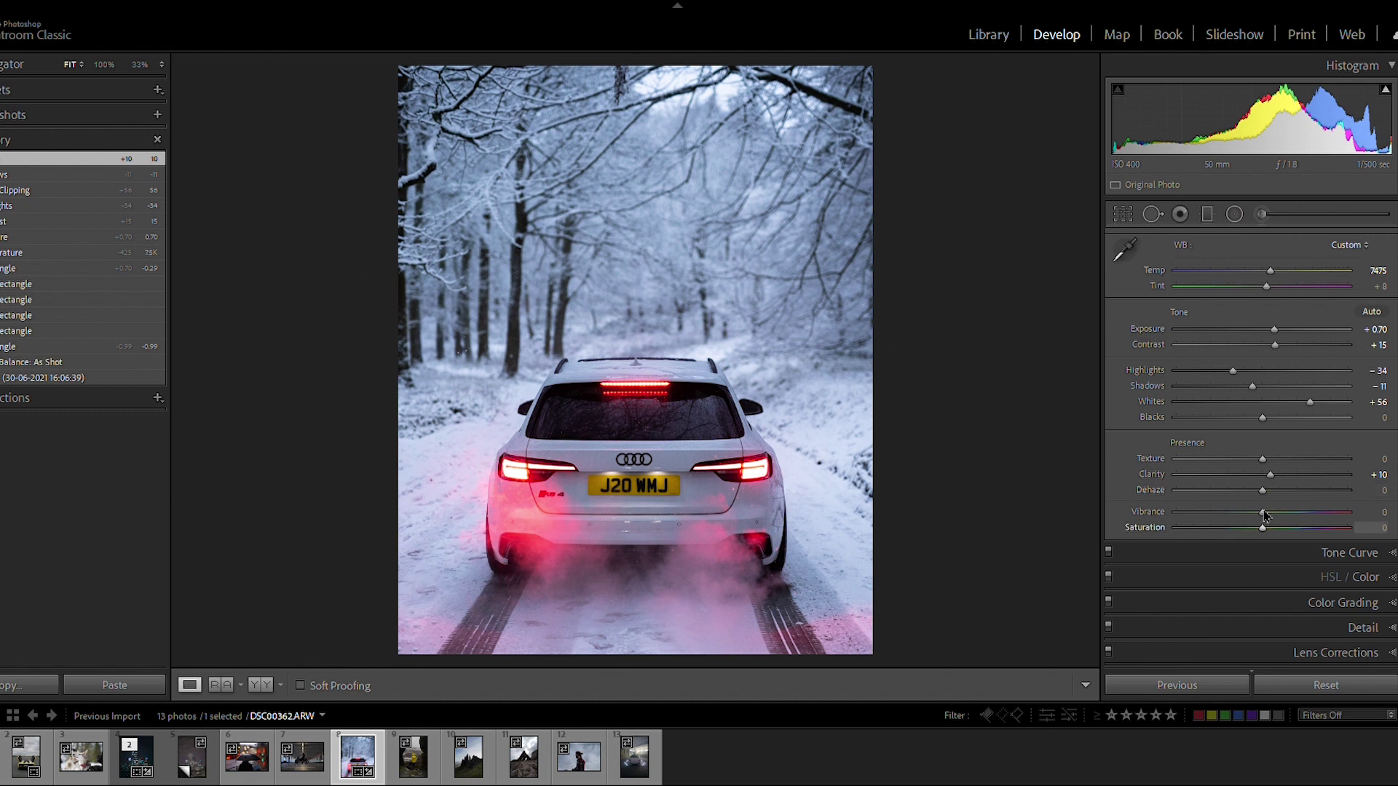
{"action": "scroll", "coordinate": [1264, 444], "scroll_direction": "down", "scroll_amount": 2}
{"action": "left_click_drag", "start_coordinate": [1264, 420], "coordinate": [1277, 428]}
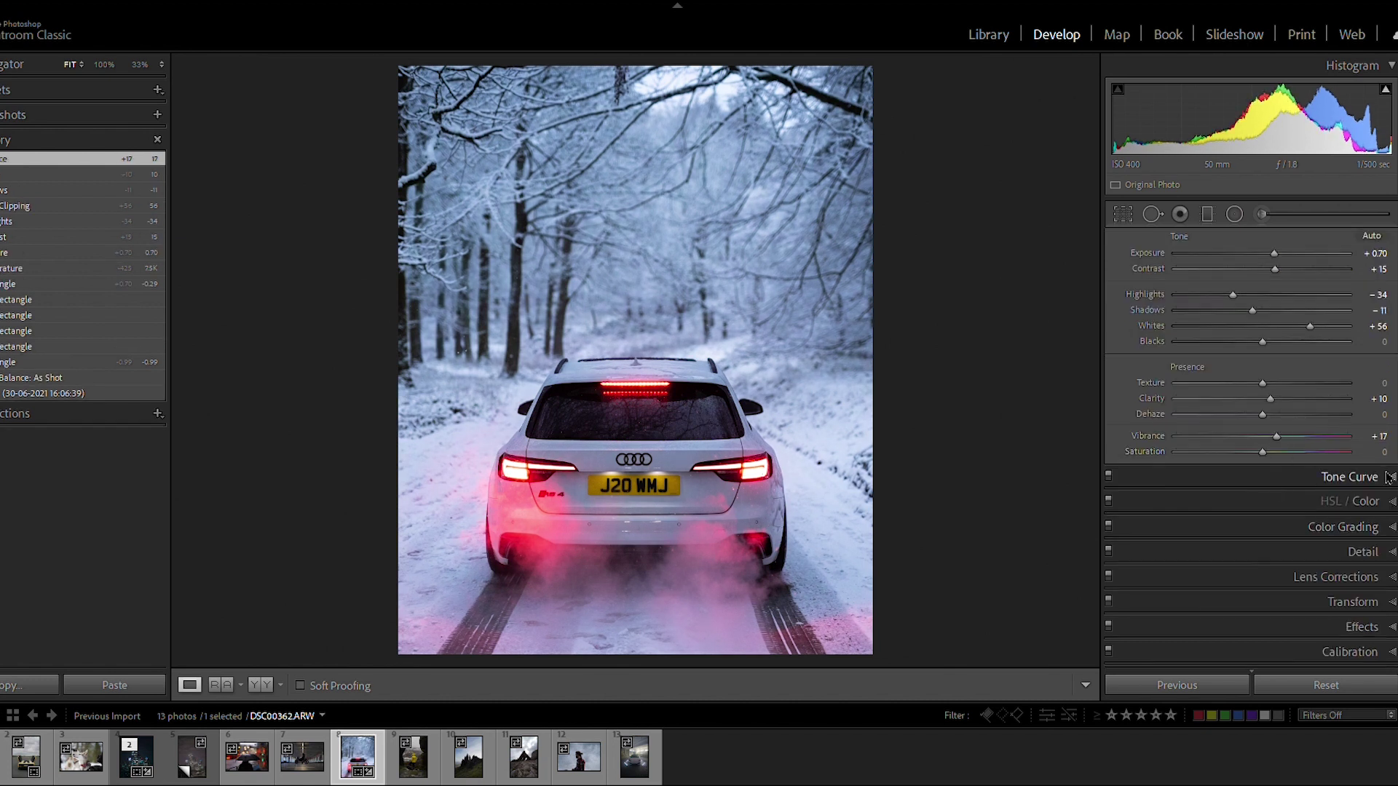
Shape the point tone curve: pull the shadows slightly down, raise input 192 to output 196, and lift the black point to output 27.
{"action": "left_click", "coordinate": [1346, 476]}
{"action": "left_click_drag", "start_coordinate": [1214, 383], "coordinate": [1214, 392]}
{"action": "left_click_drag", "start_coordinate": [1306, 292], "coordinate": [1292, 305]}
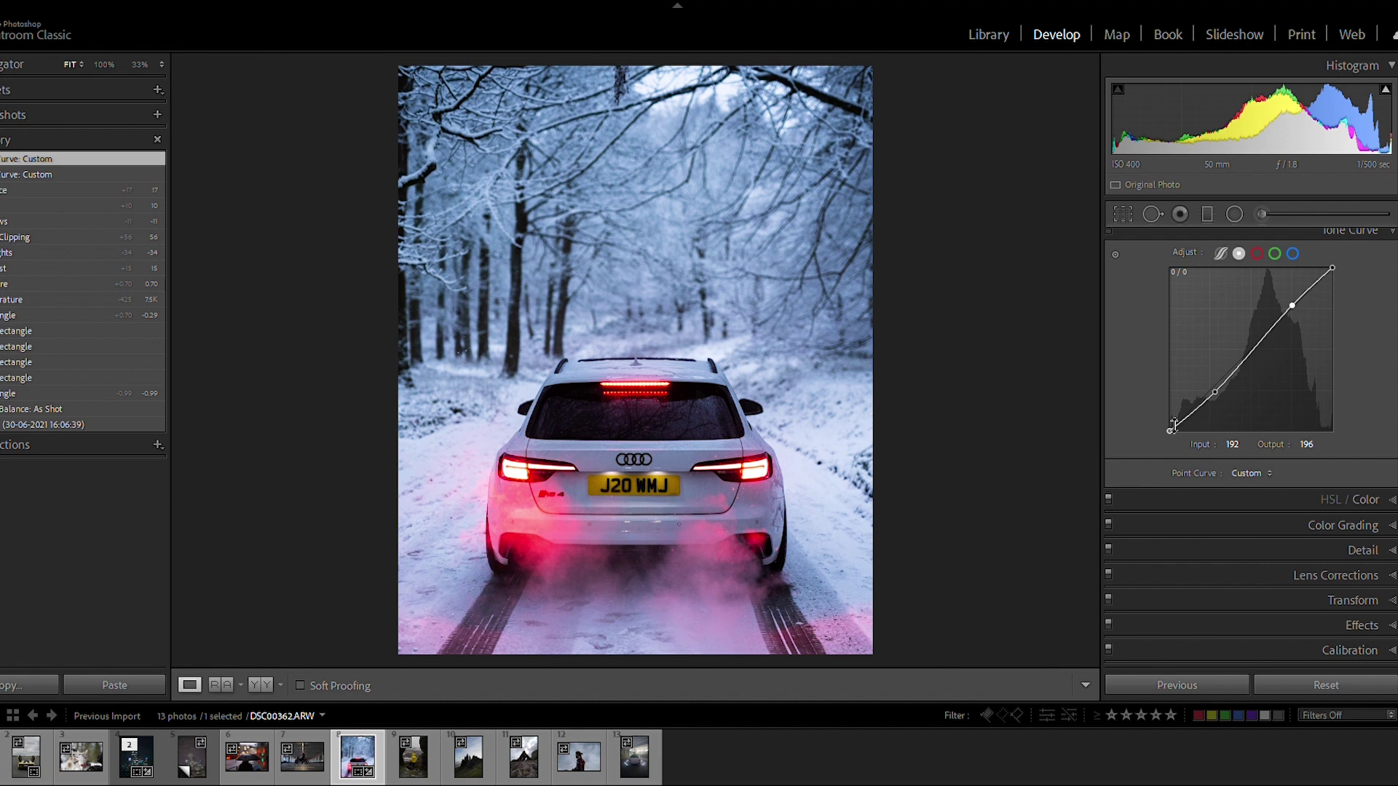
{"action": "left_click_drag", "start_coordinate": [1173, 426], "coordinate": [1165, 406]}
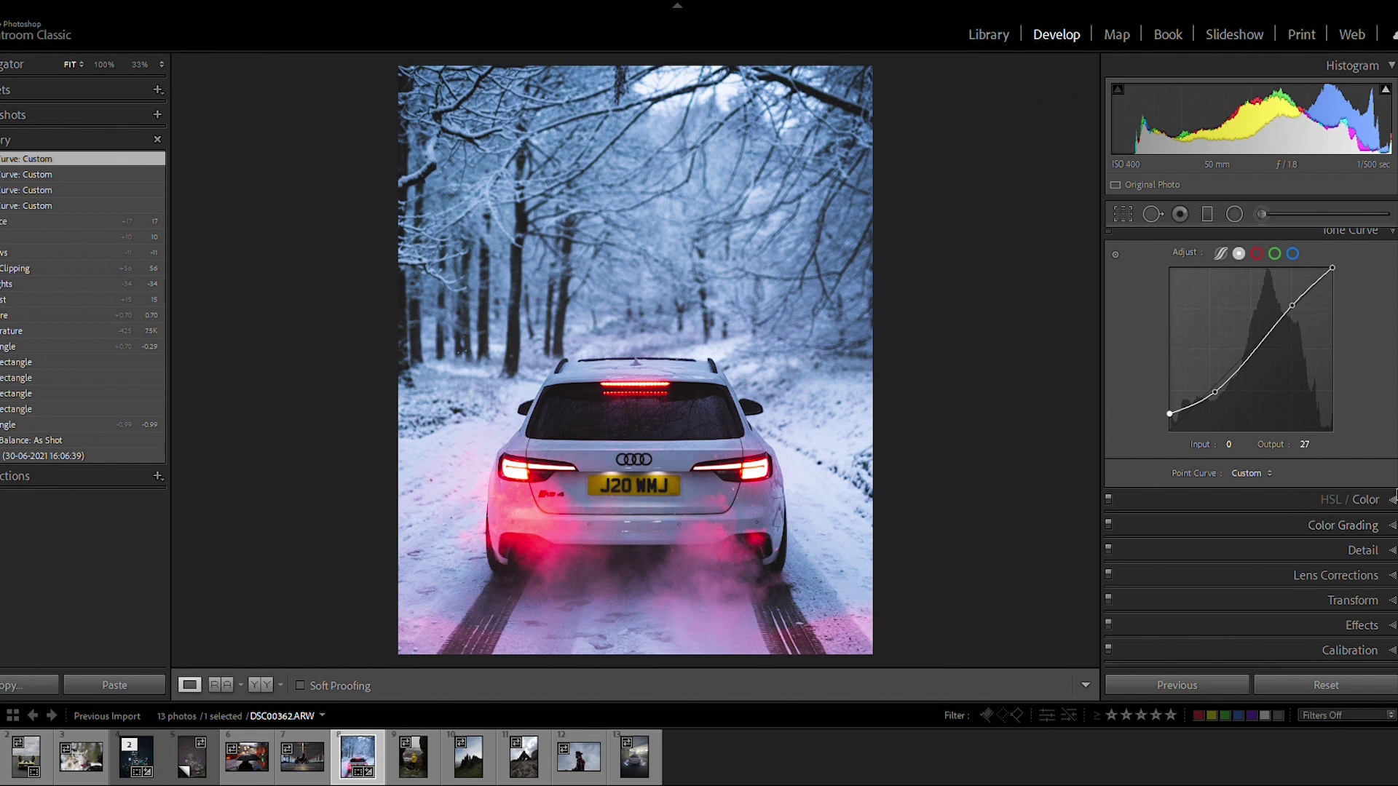
In the HSL color adjustments, set the reds to hue +8, saturation +6 and luminance 0.
{"action": "left_click", "coordinate": [1350, 499]}
{"action": "left_click", "coordinate": [1179, 316]}
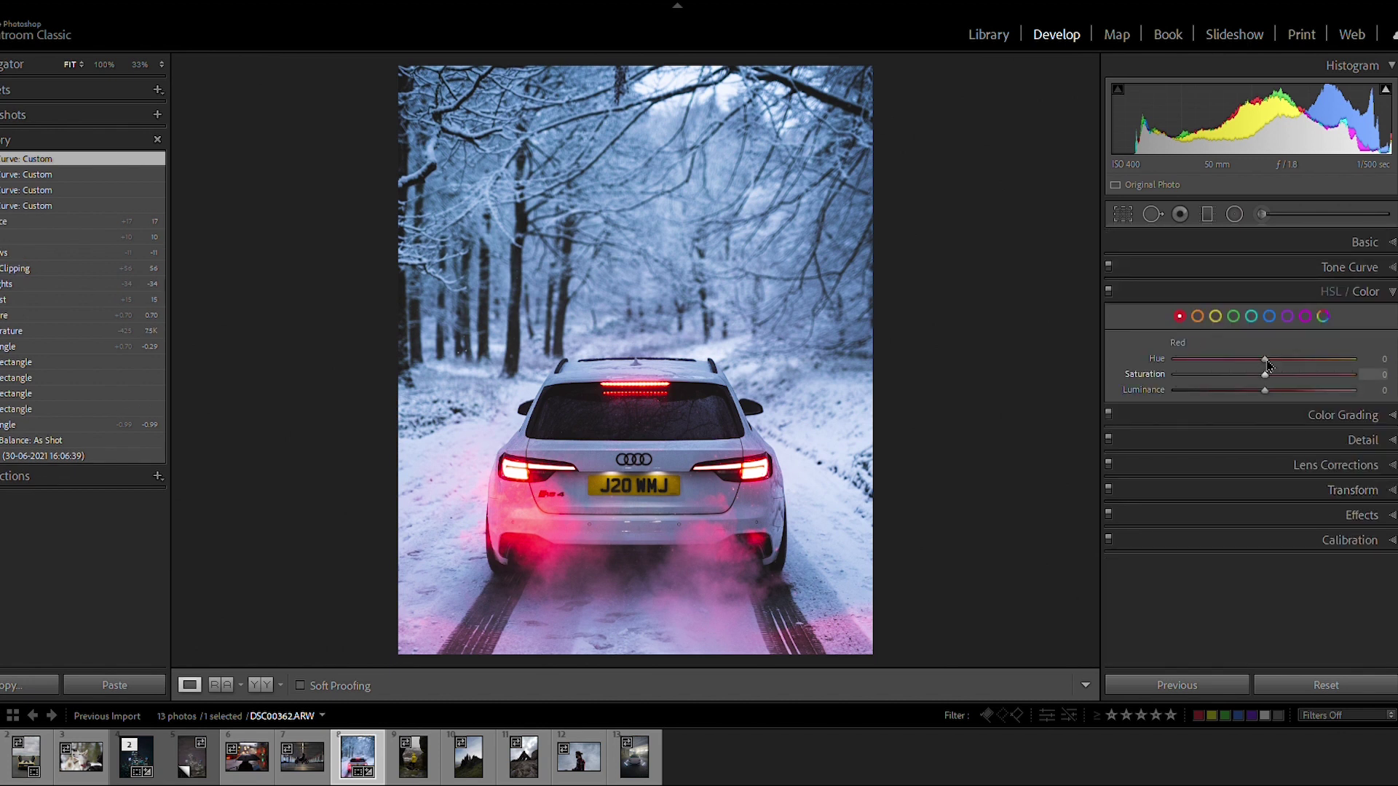
{"action": "left_click_drag", "start_coordinate": [1267, 353], "coordinate": [1302, 374]}
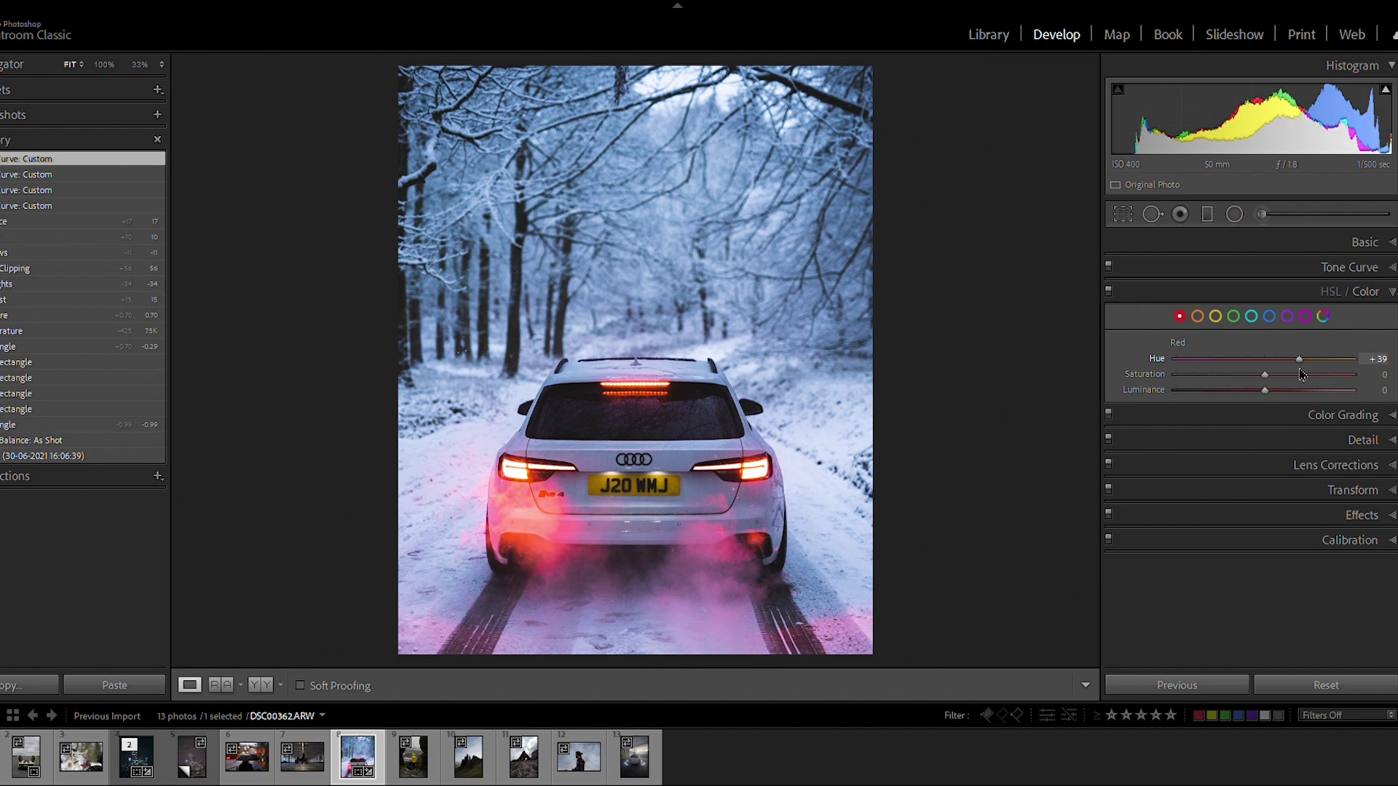
{"action": "left_click_drag", "start_coordinate": [1266, 374], "coordinate": [1296, 371]}
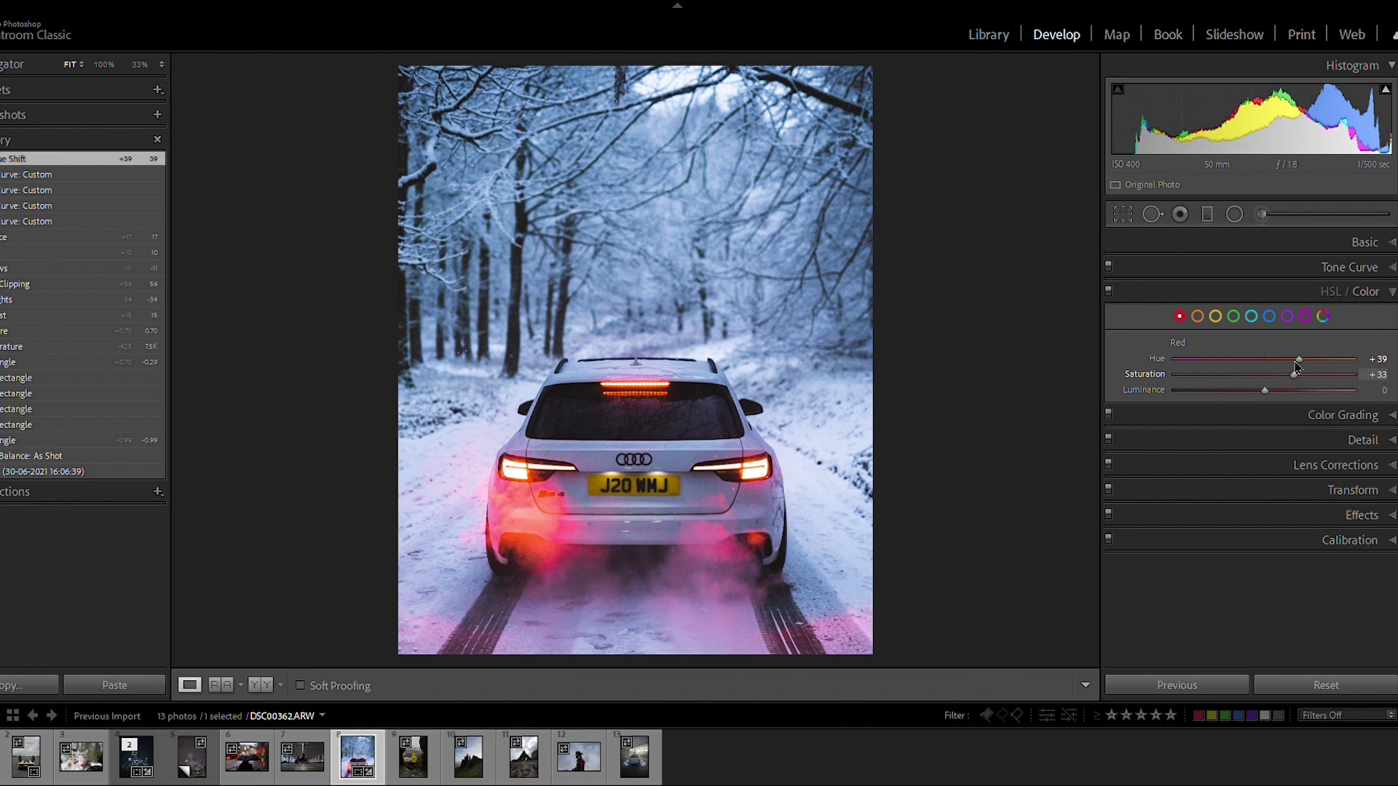
{"action": "mouse_move", "coordinate": [1264, 390]}
{"action": "left_mouse_down"}
{"action": "mouse_move", "coordinate": [1223, 384]}
{"action": "mouse_move", "coordinate": [1258, 388]}
{"action": "left_mouse_up"}
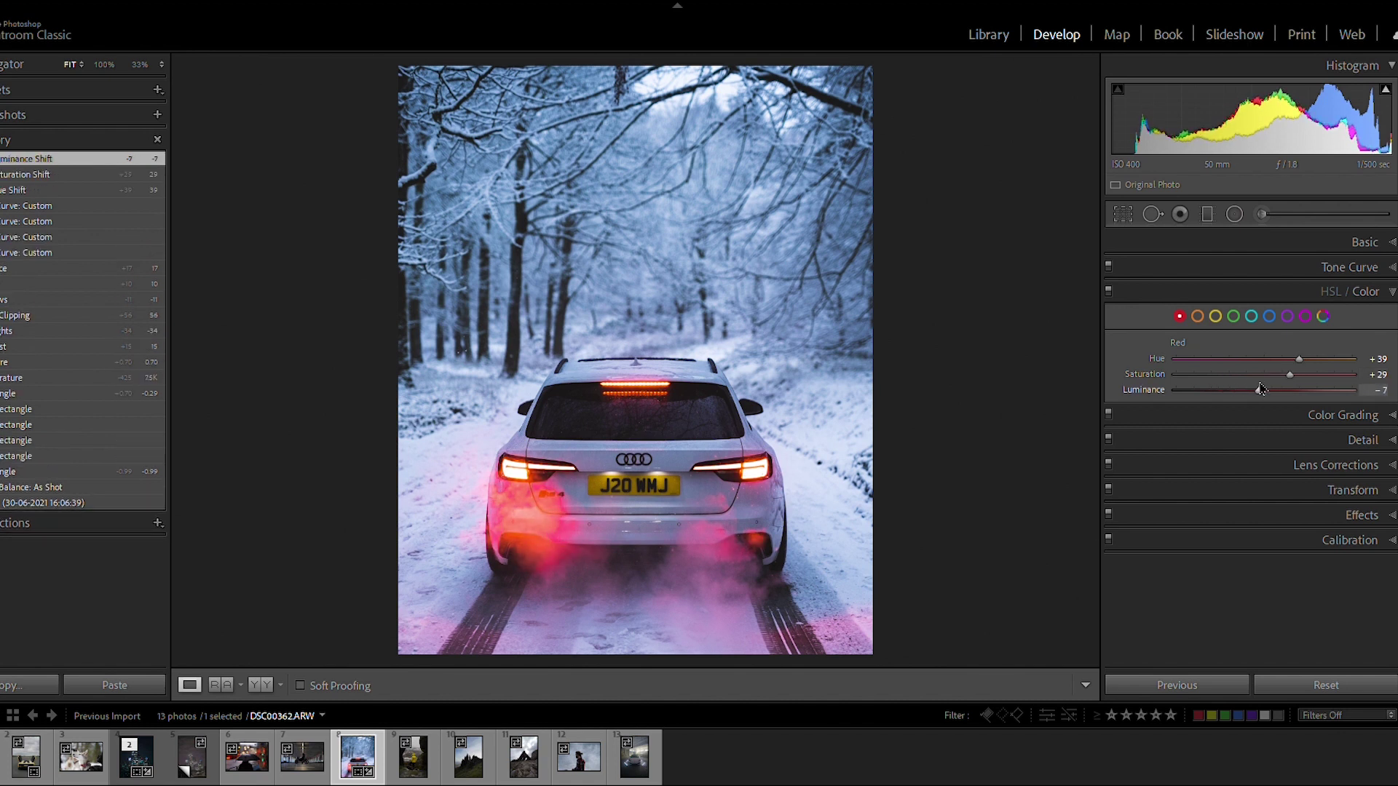
{"action": "double_click", "coordinate": [1144, 390]}
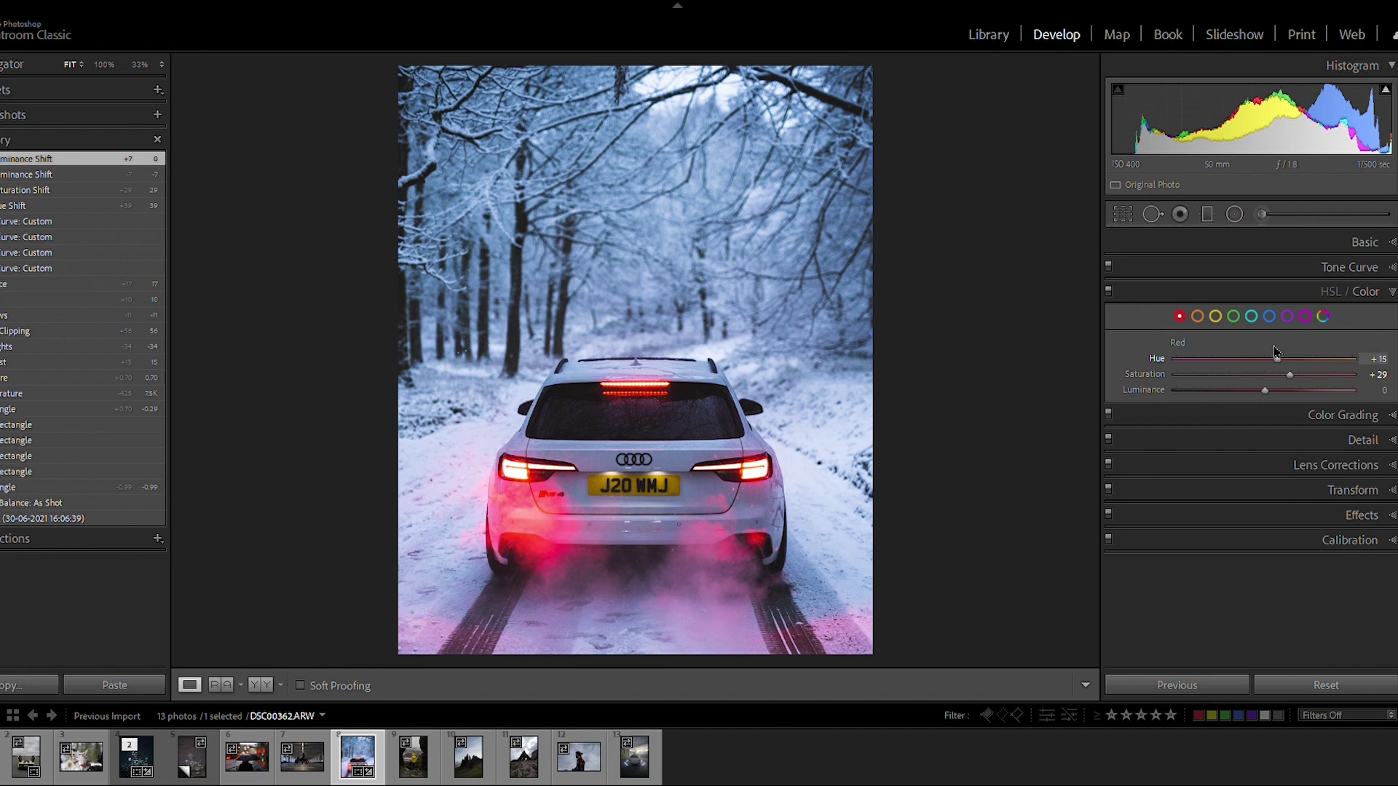
{"action": "mouse_move", "coordinate": [1298, 358]}
{"action": "left_mouse_down"}
{"action": "mouse_move", "coordinate": [1267, 359]}
{"action": "mouse_move", "coordinate": [1269, 373]}
{"action": "mouse_move", "coordinate": [1275, 349]}
{"action": "left_mouse_up"}
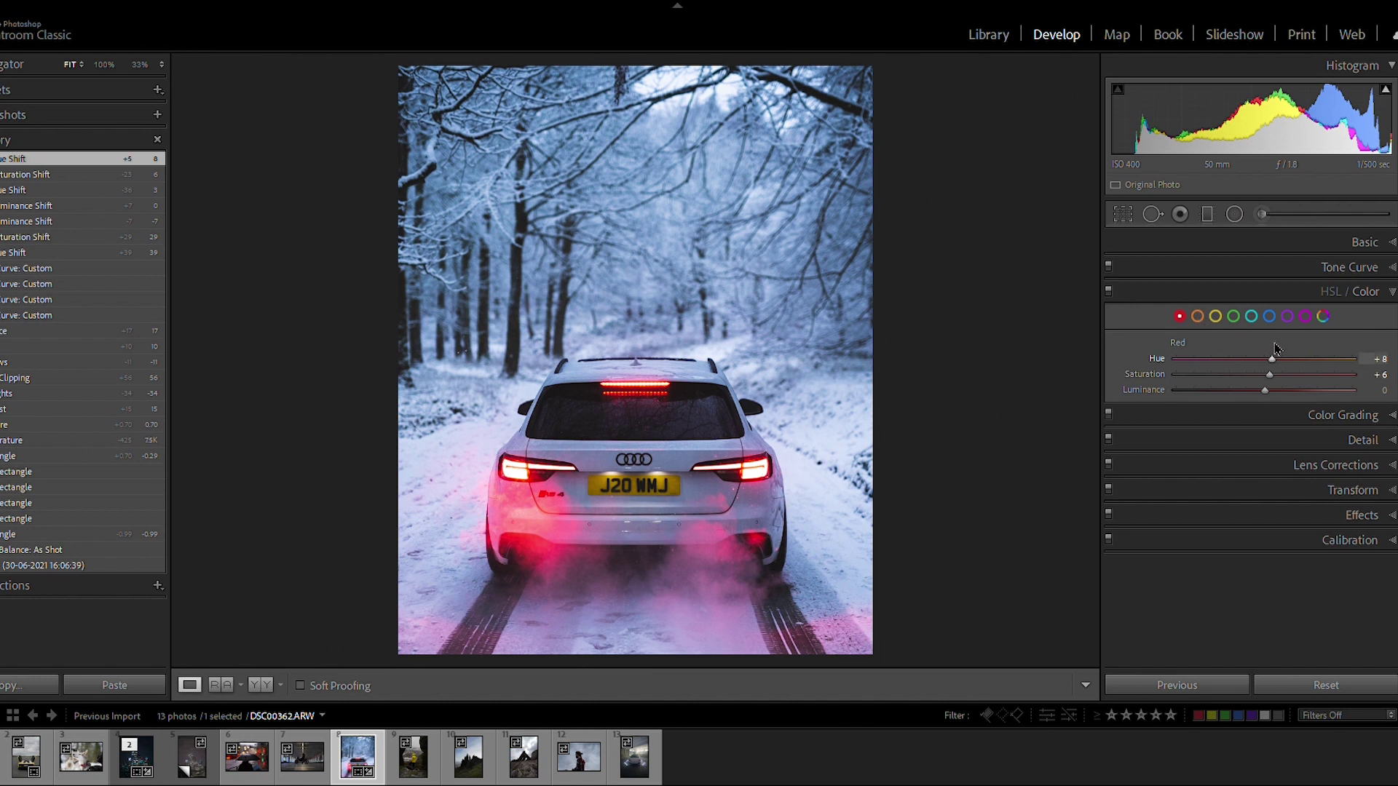
Set the orange hue to -65, the yellows to hue -52 and saturation +18, and the green saturation to -3.
{"action": "left_click", "coordinate": [1197, 316]}
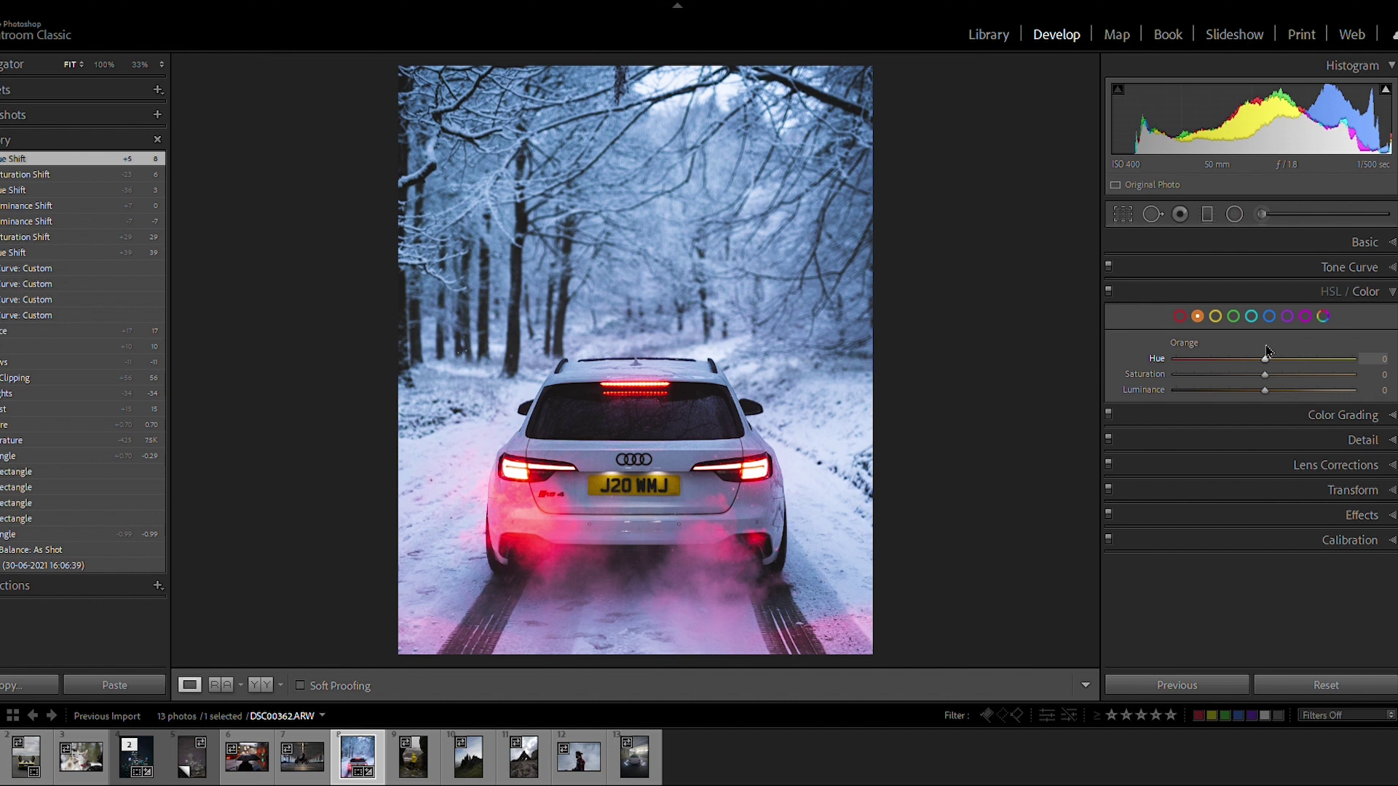
{"action": "left_click_drag", "start_coordinate": [1266, 350], "coordinate": [1216, 366]}
{"action": "left_click", "coordinate": [1215, 316]}
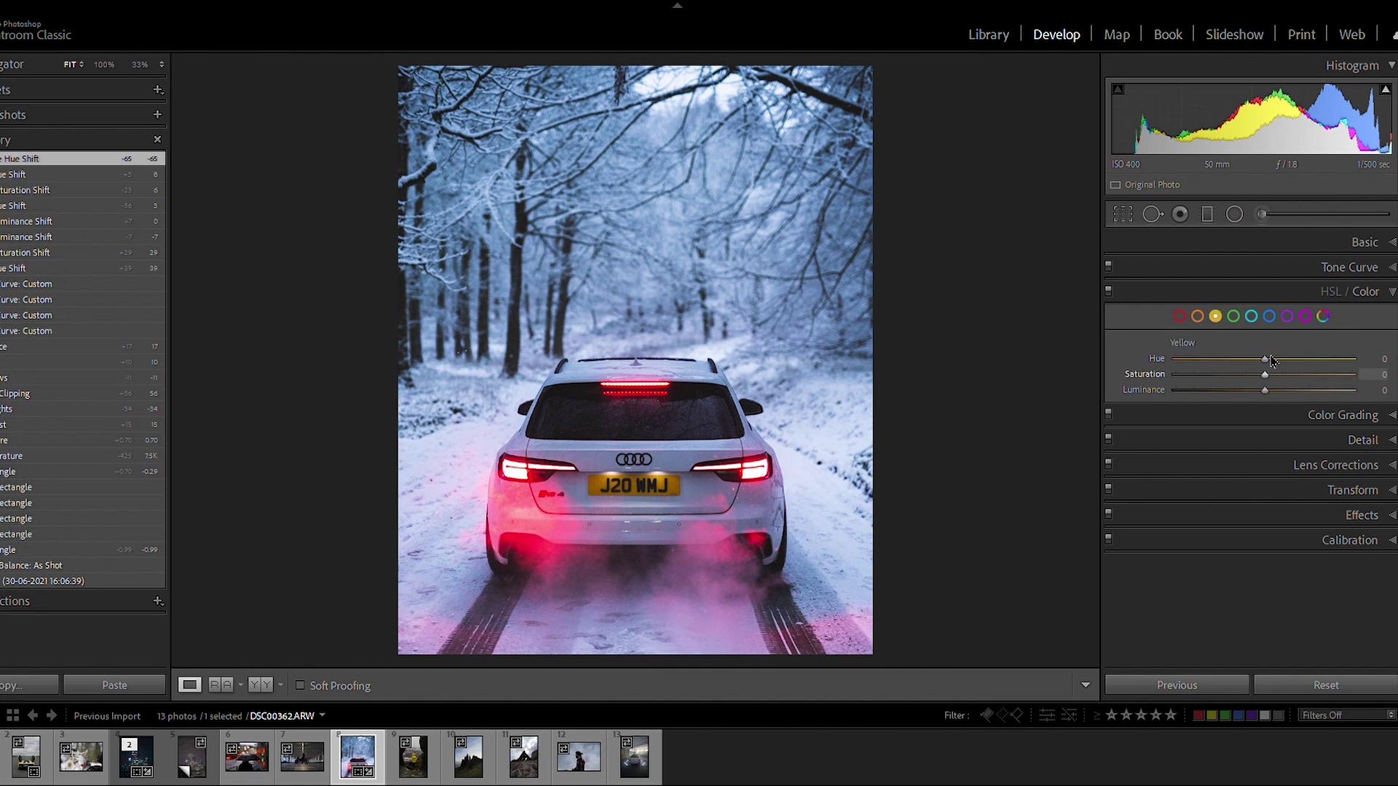
{"action": "mouse_move", "coordinate": [1265, 357]}
{"action": "left_mouse_down"}
{"action": "mouse_move", "coordinate": [1178, 362]}
{"action": "mouse_move", "coordinate": [1255, 367]}
{"action": "left_mouse_up"}
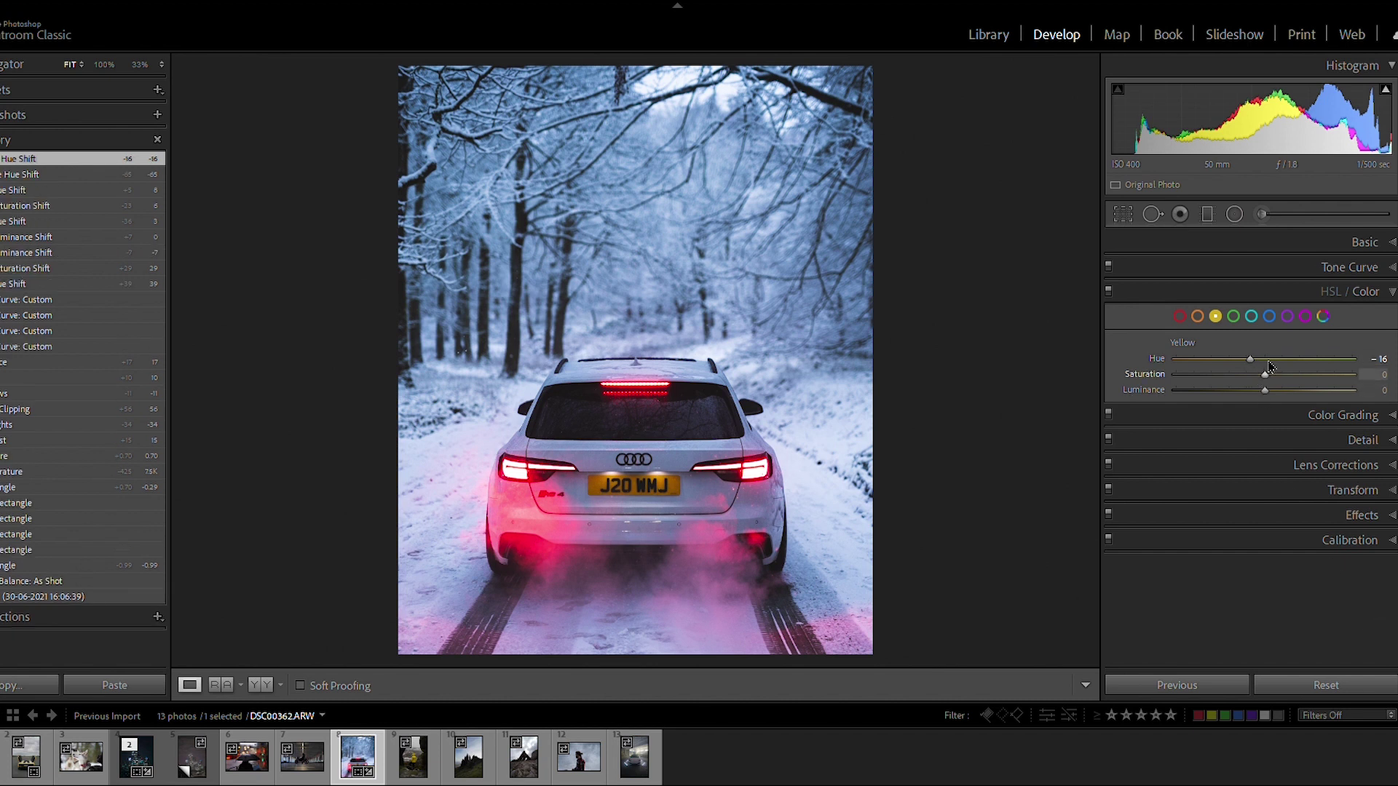
{"action": "left_click_drag", "start_coordinate": [1270, 366], "coordinate": [1218, 358]}
{"action": "left_click", "coordinate": [1236, 312]}
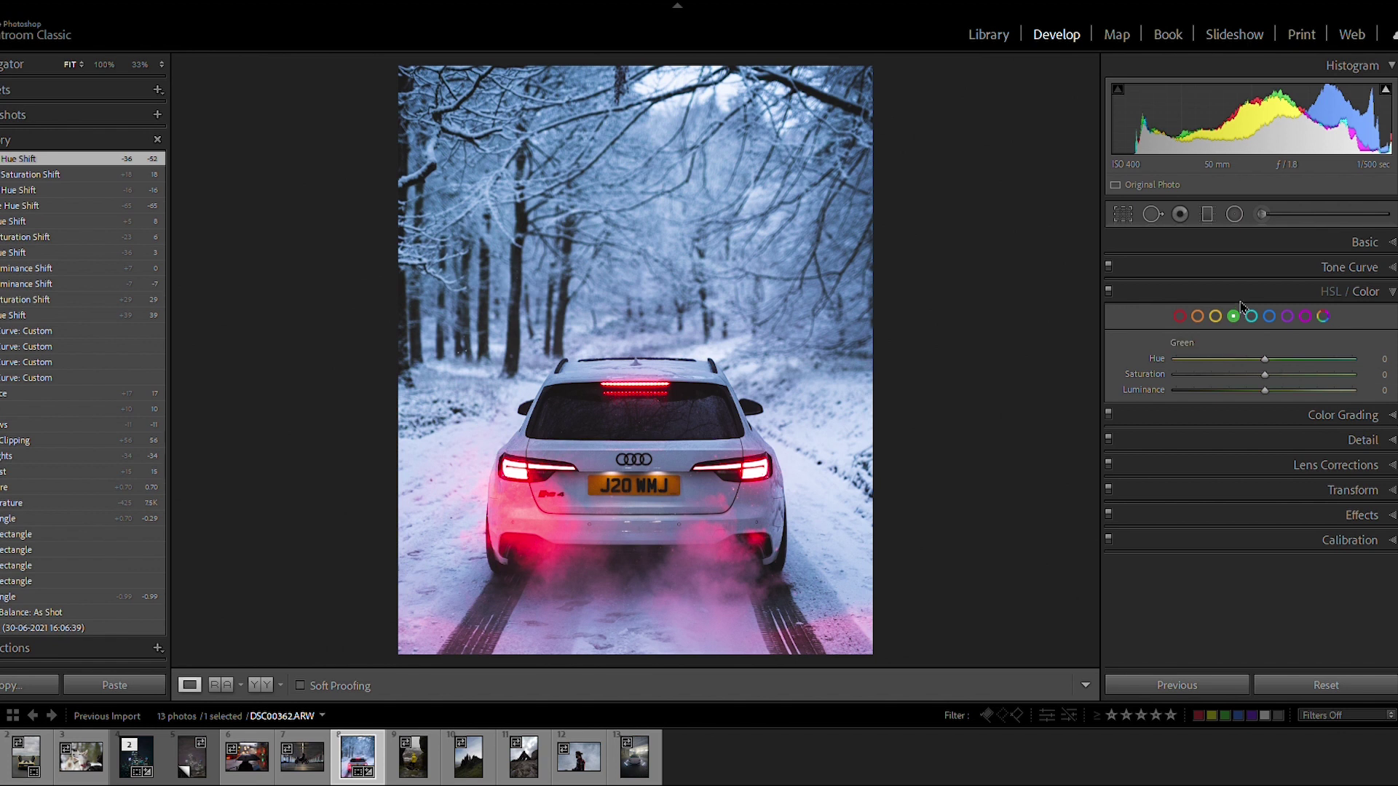
{"action": "left_click_drag", "start_coordinate": [1108, 384], "coordinate": [1262, 374]}
Set the aqua hue to -12, shift the blue hue to about -43, raise blue saturation, and set blue luminance to +22.
{"action": "left_click", "coordinate": [1250, 316]}
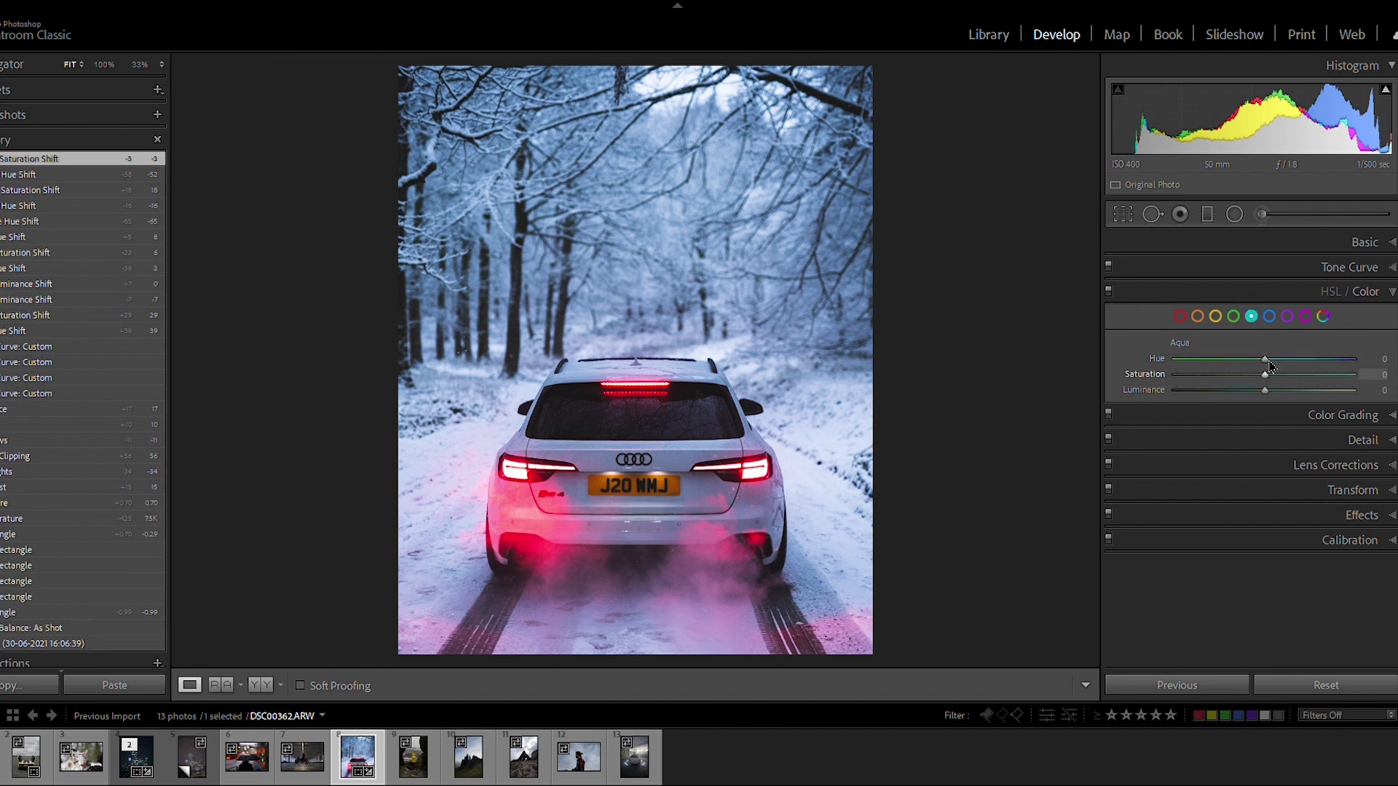
{"action": "left_click_drag", "start_coordinate": [1270, 360], "coordinate": [1198, 358]}
{"action": "left_click_drag", "start_coordinate": [1377, 353], "coordinate": [1253, 358]}
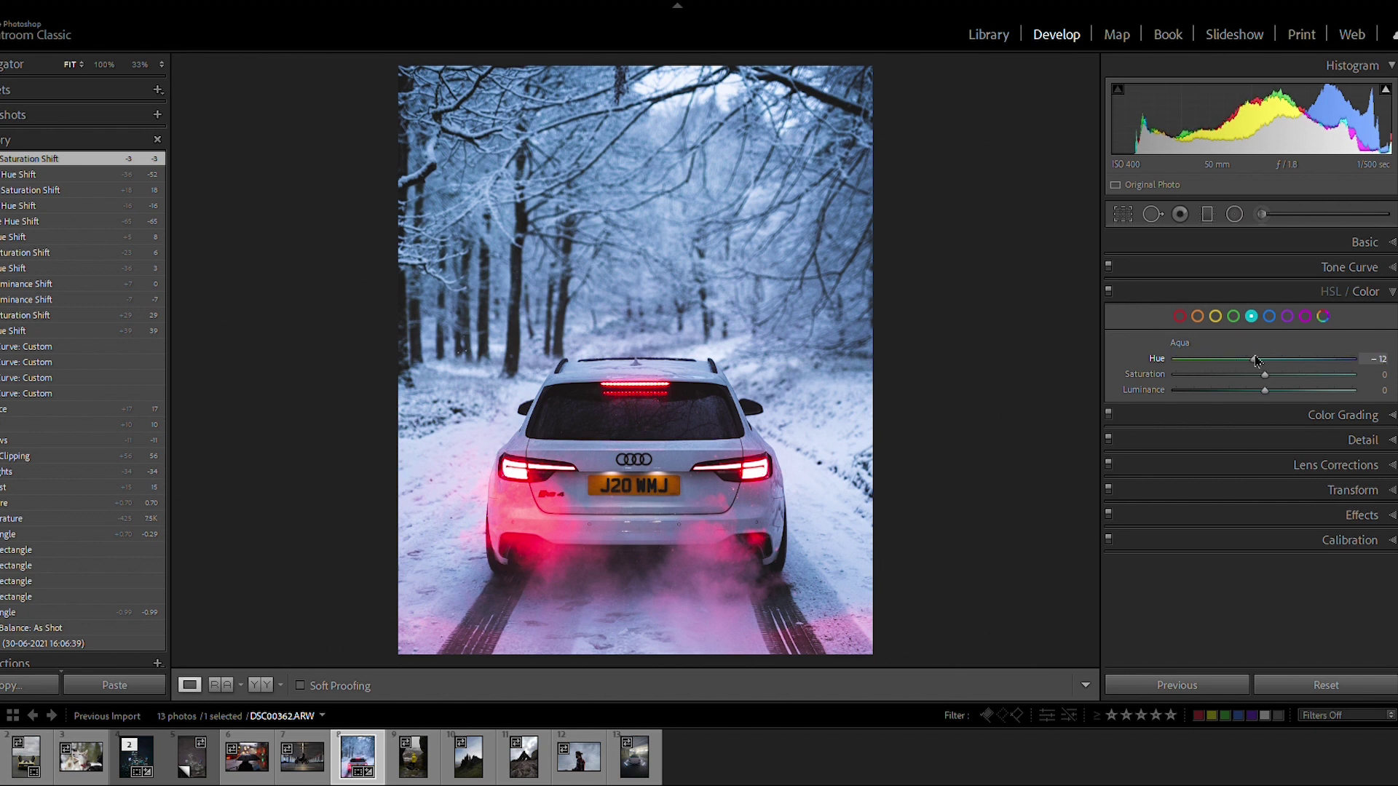
{"action": "left_click", "coordinate": [1269, 316]}
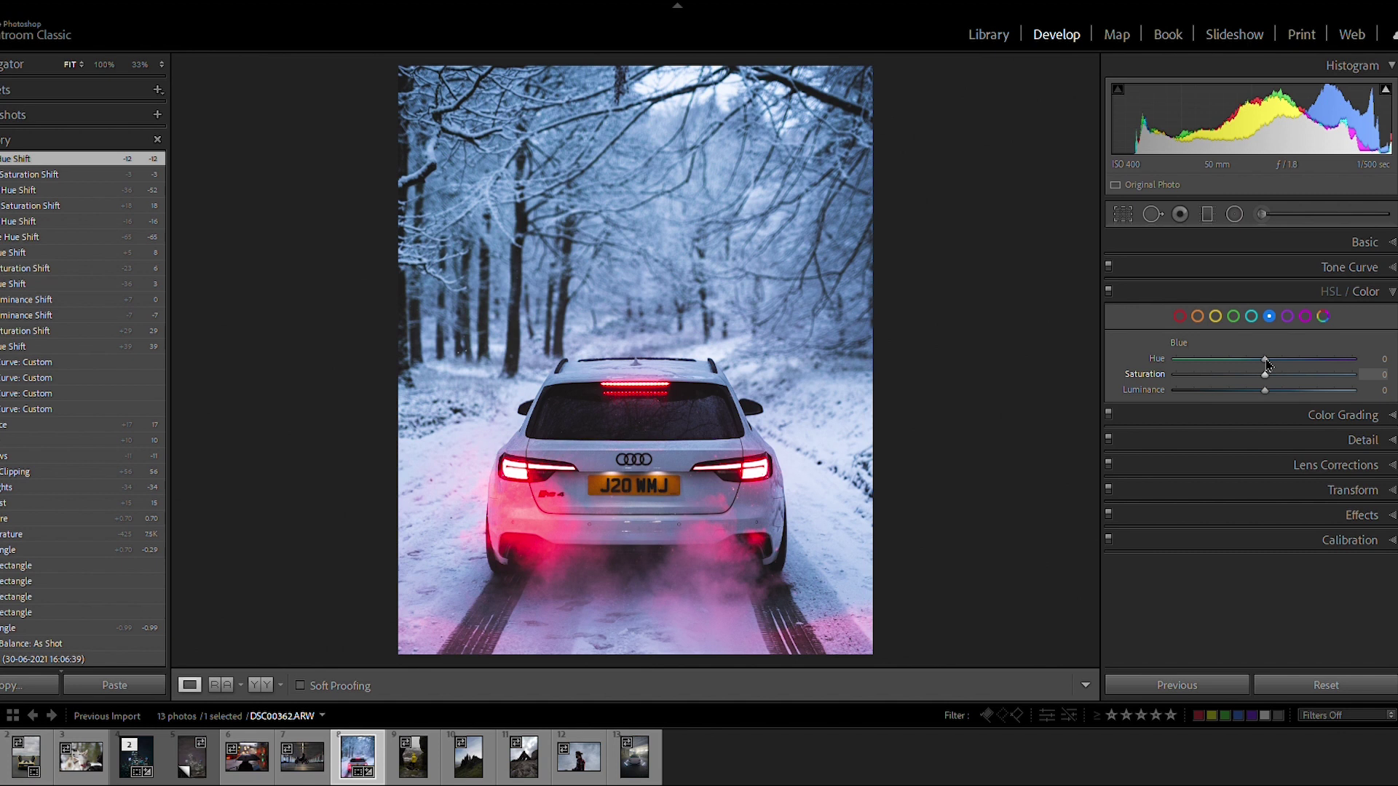
{"action": "left_click_drag", "start_coordinate": [1266, 364], "coordinate": [1256, 396]}
Try lowering the purple and magenta saturation, resetting each to 0.
{"action": "left_click", "coordinate": [1287, 316]}
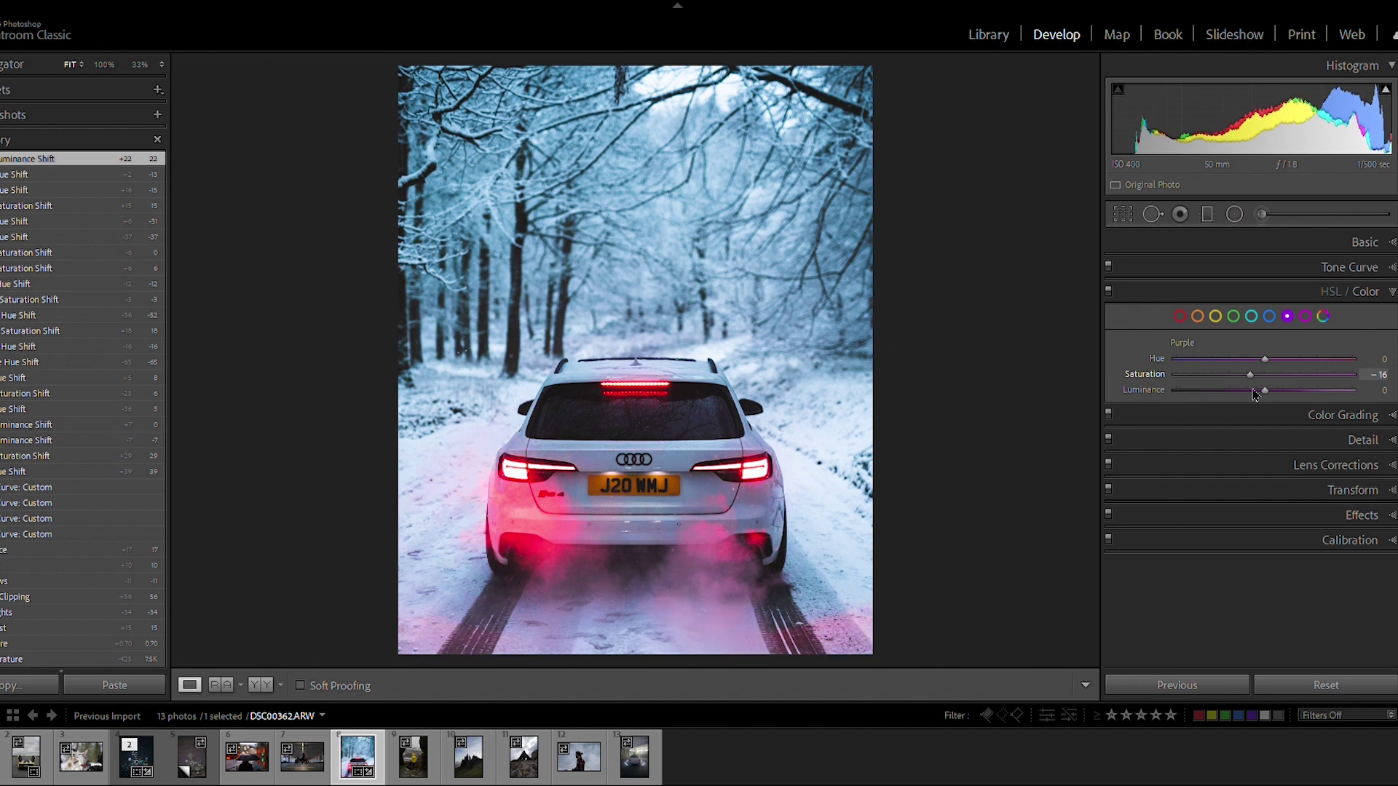
{"action": "double_click", "coordinate": [1254, 367]}
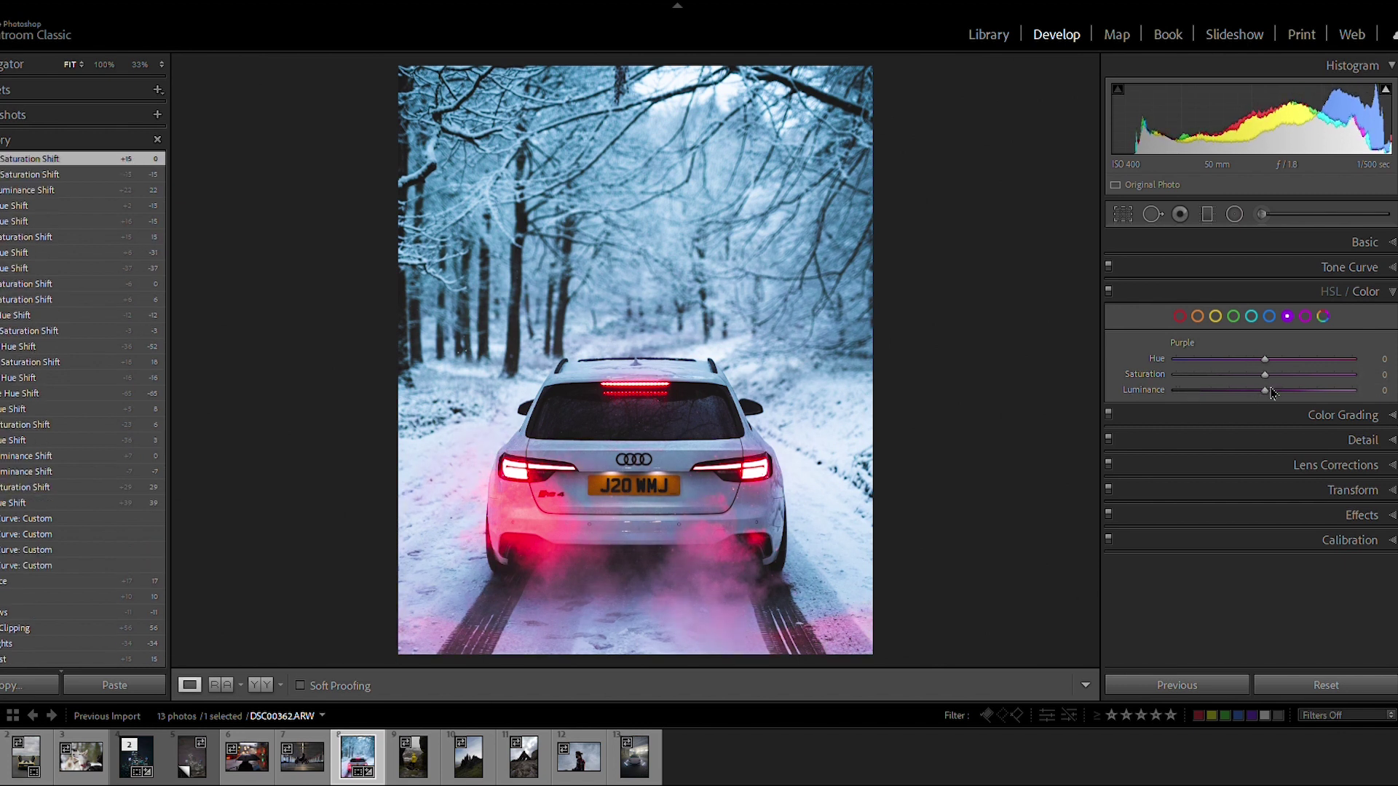
{"action": "left_click", "coordinate": [1304, 316]}
{"action": "left_click_drag", "start_coordinate": [1264, 373], "coordinate": [1256, 373]}
{"action": "double_click", "coordinate": [1265, 374]}
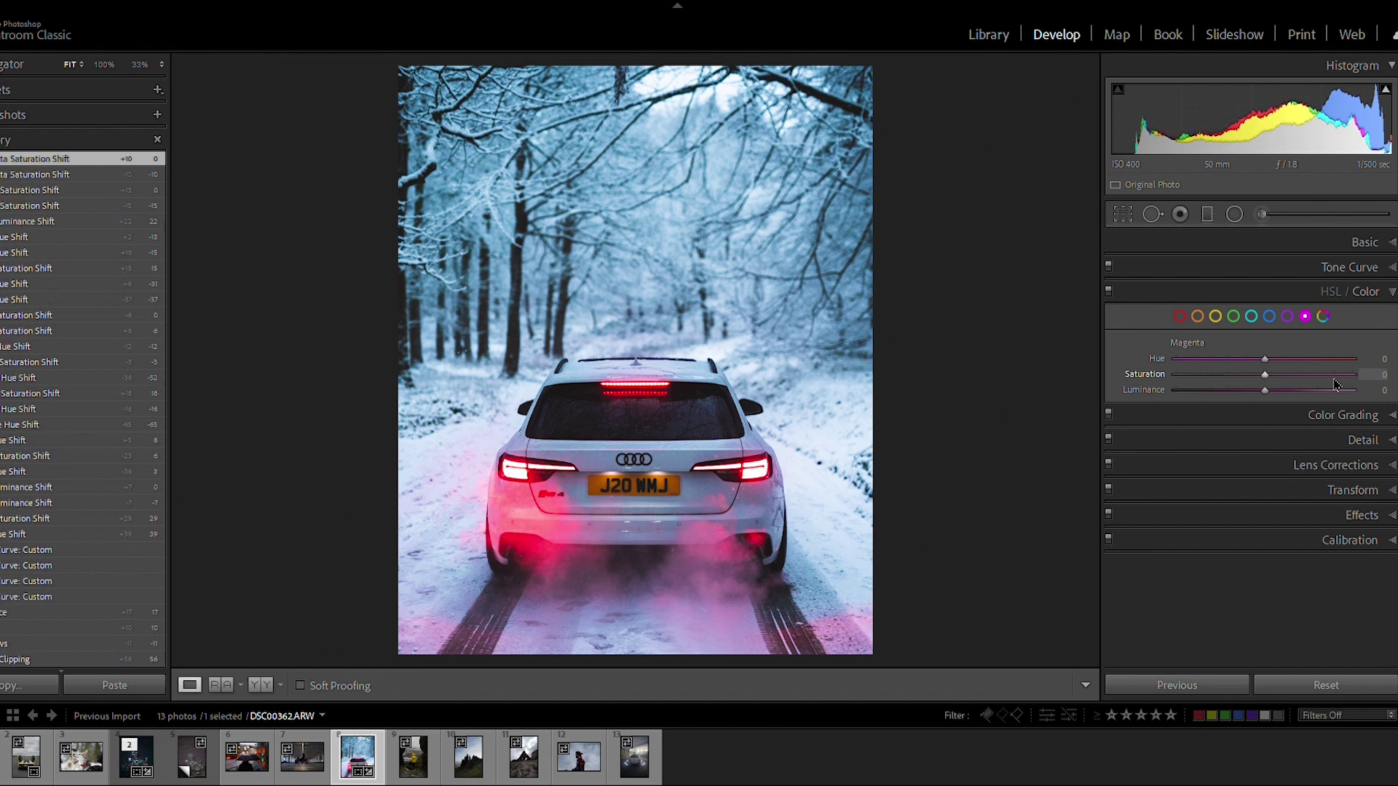
Color grade the shadows teal at hue 186 and the highlights blue at hue 200, with midtones at hue 225 and saturation 0.
{"action": "left_click", "coordinate": [1355, 415]}
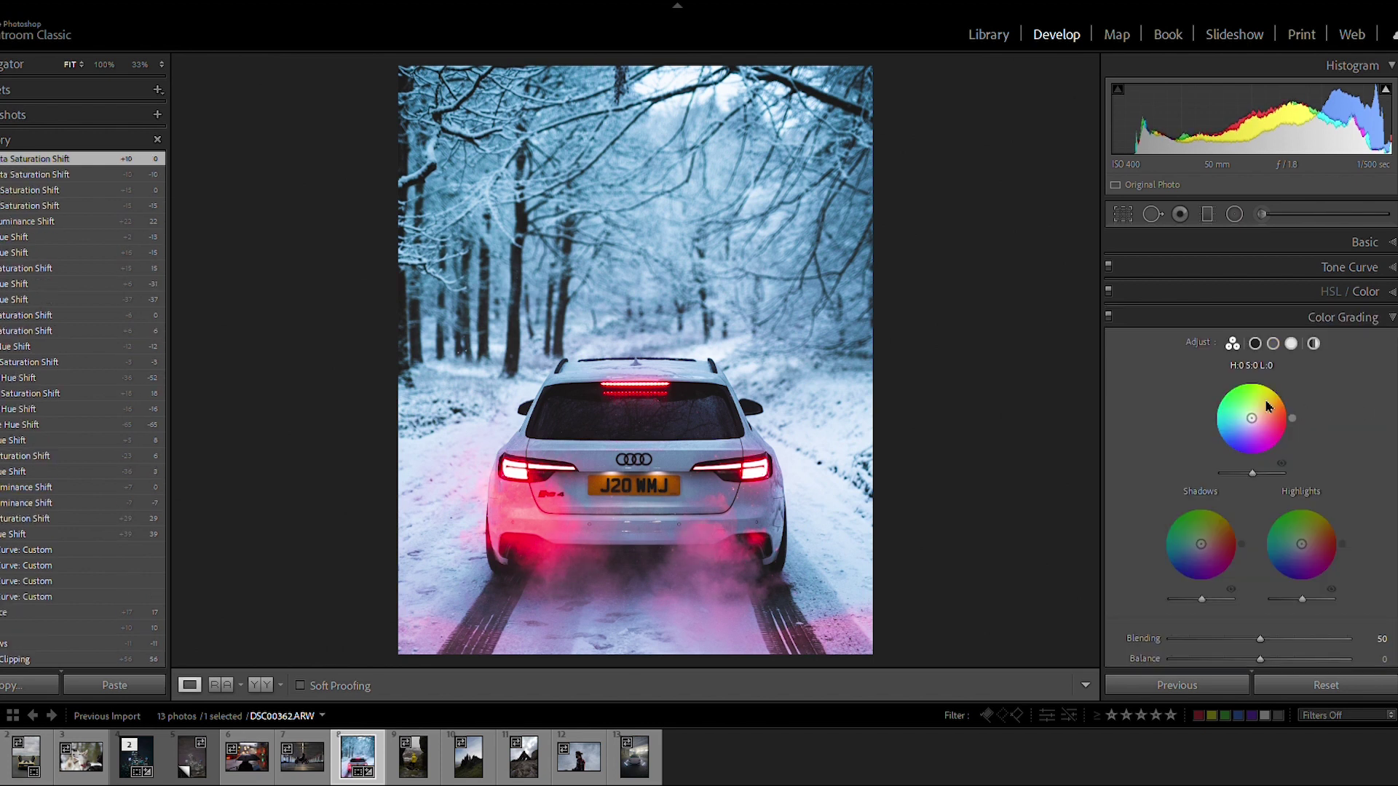
{"action": "scroll", "coordinate": [1281, 430], "scroll_direction": "down", "scroll_amount": 2}
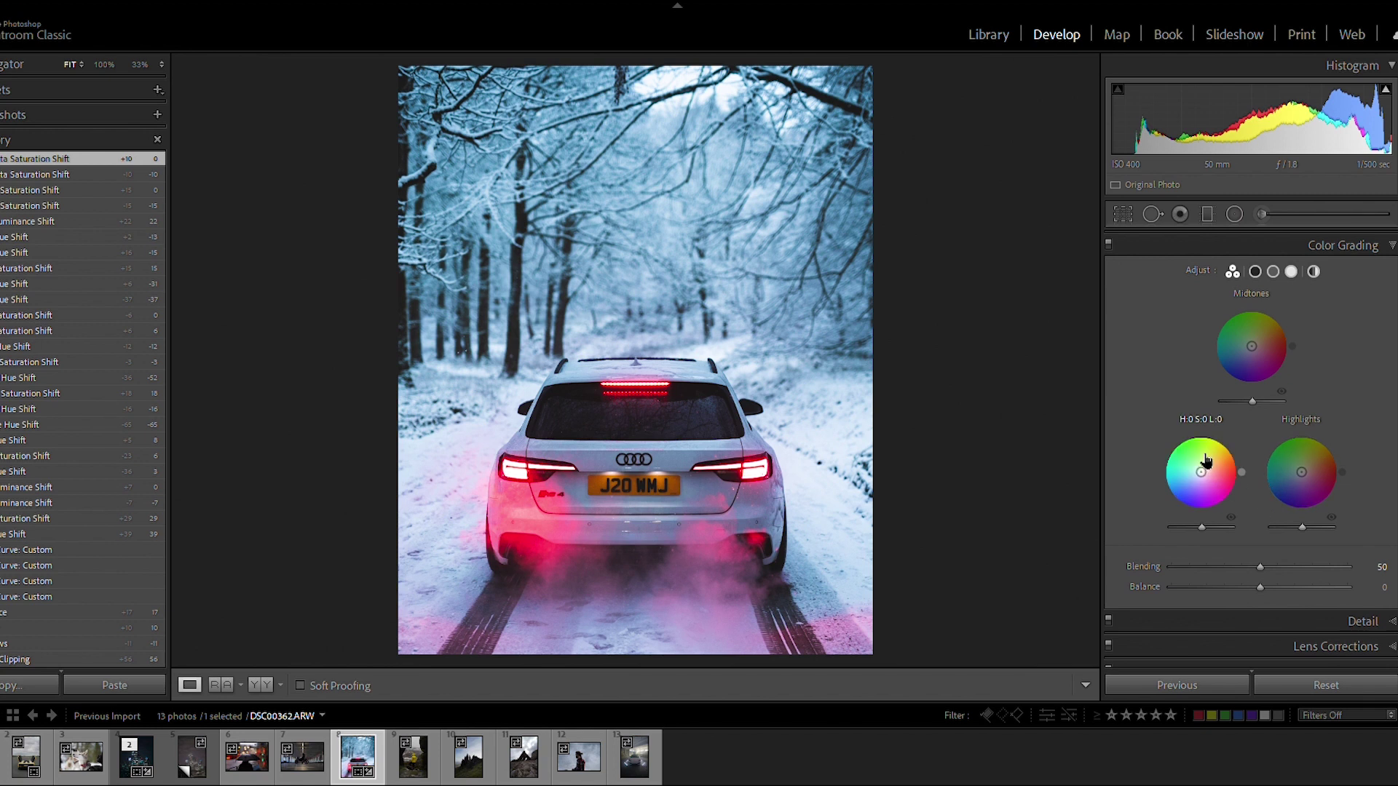
{"action": "left_click_drag", "start_coordinate": [1201, 471], "coordinate": [1188, 473]}
{"action": "left_click_drag", "start_coordinate": [1300, 468], "coordinate": [1291, 476]}
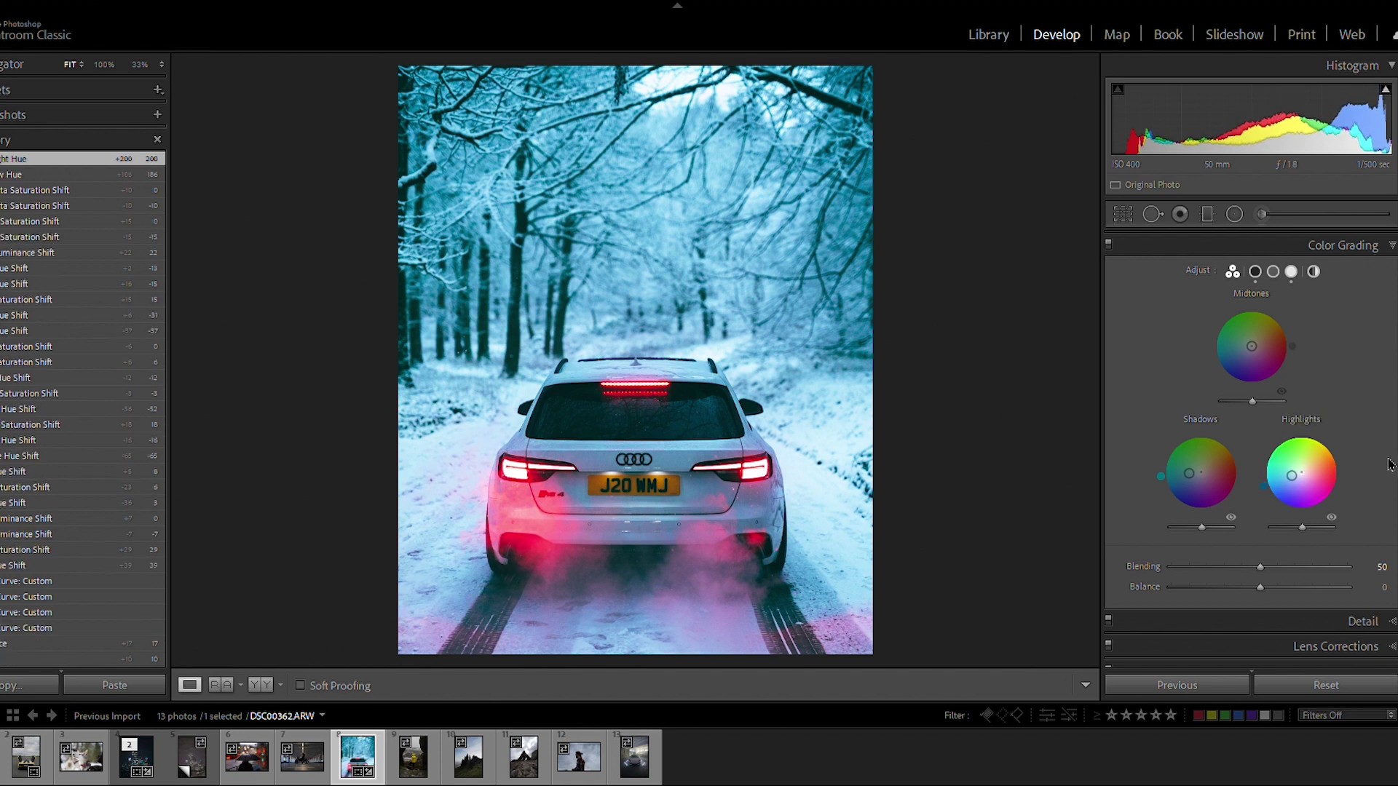
{"action": "left_click", "coordinate": [1257, 337]}
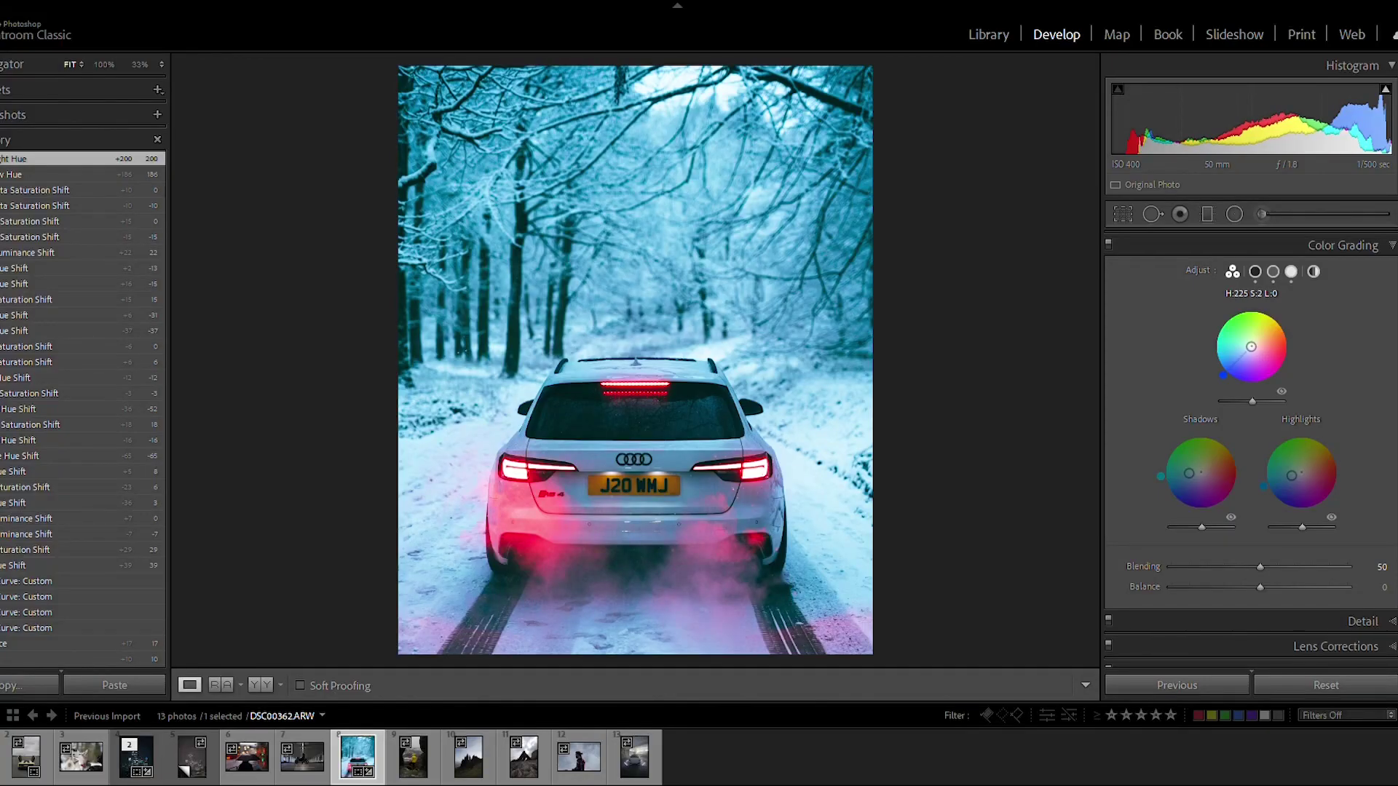
Set the sharpening masking to 72, the sharpening amount to 44 and the luminance noise reduction to 9.
{"action": "scroll", "coordinate": [1358, 451], "scroll_direction": "down", "scroll_amount": 2}
{"action": "left_click", "coordinate": [1372, 540]}
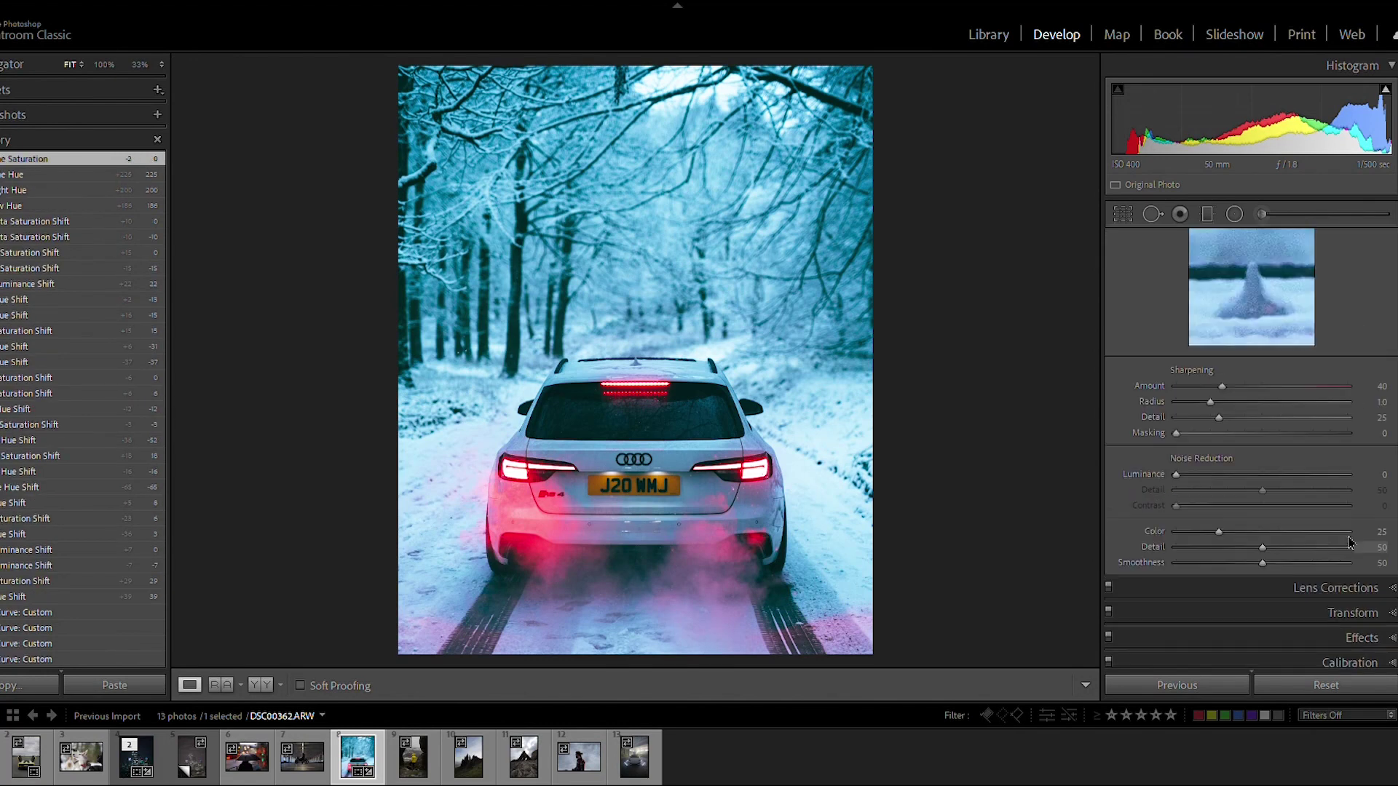
{"action": "left_click_drag", "start_coordinate": [1175, 432], "coordinate": [1300, 433]}
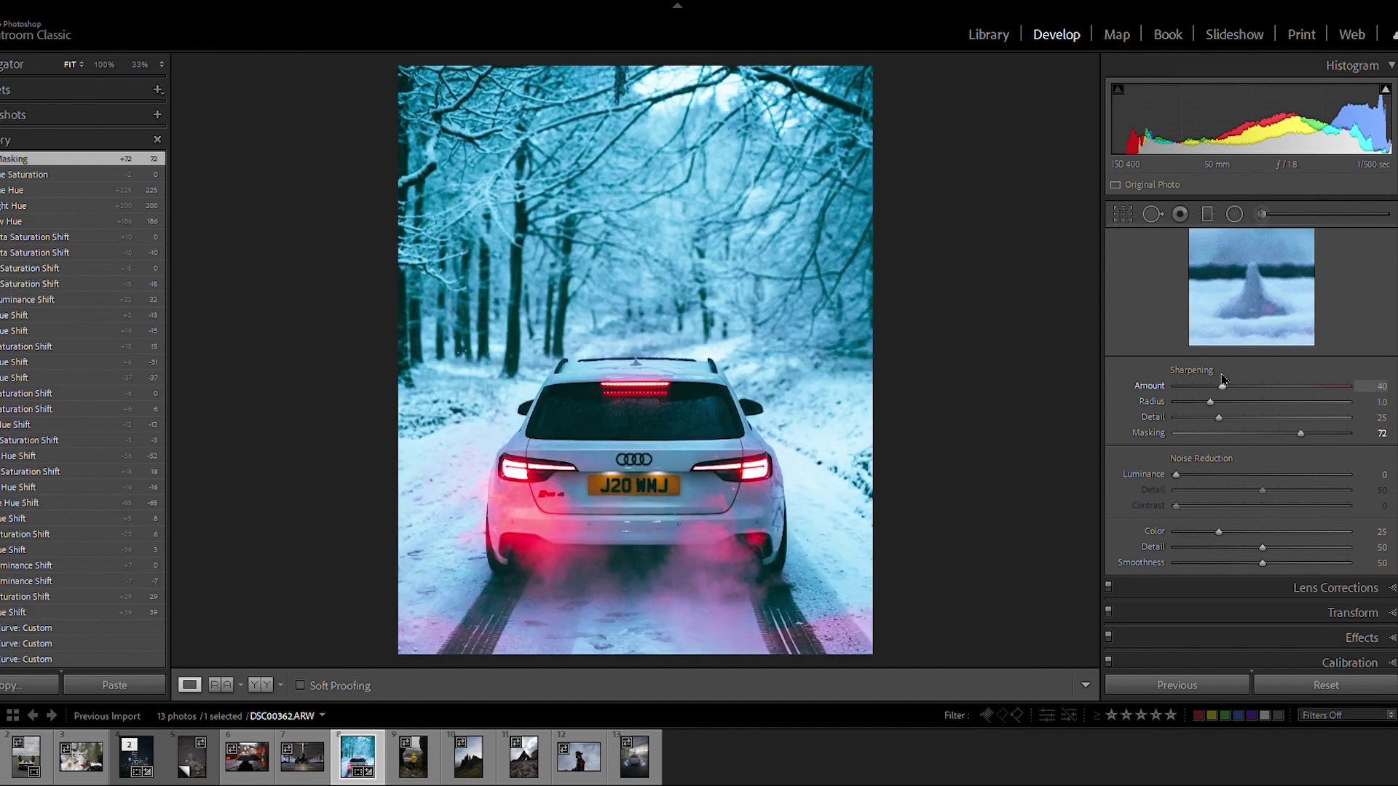
{"action": "left_click_drag", "start_coordinate": [1227, 382], "coordinate": [1228, 384]}
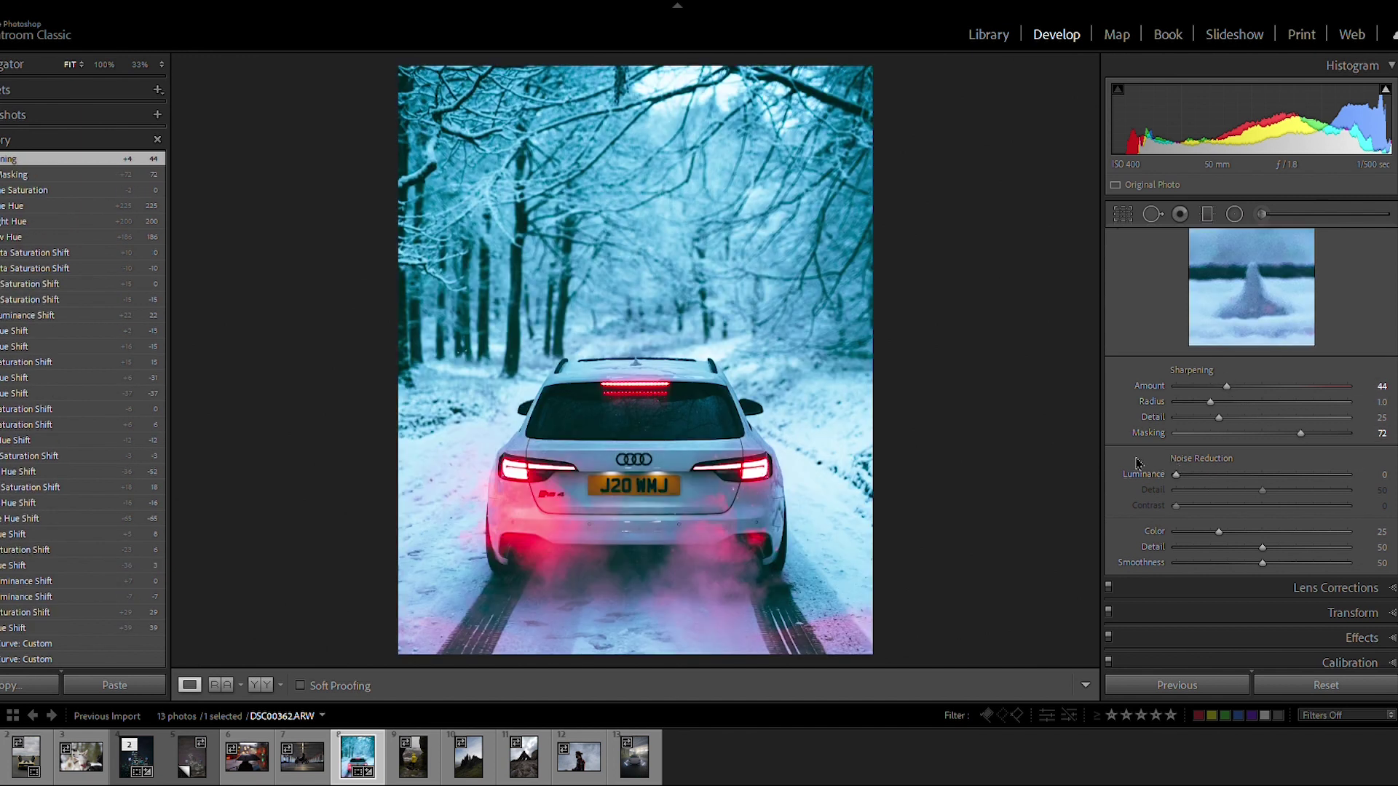
{"action": "left_click_drag", "start_coordinate": [1181, 461], "coordinate": [1197, 460]}
Try the lens profile corrections on the car photo and switch them off again.
{"action": "scroll", "coordinate": [1341, 593], "scroll_direction": "down", "scroll_amount": 1}
{"action": "left_click", "coordinate": [1376, 575]}
{"action": "left_click", "coordinate": [1145, 368]}
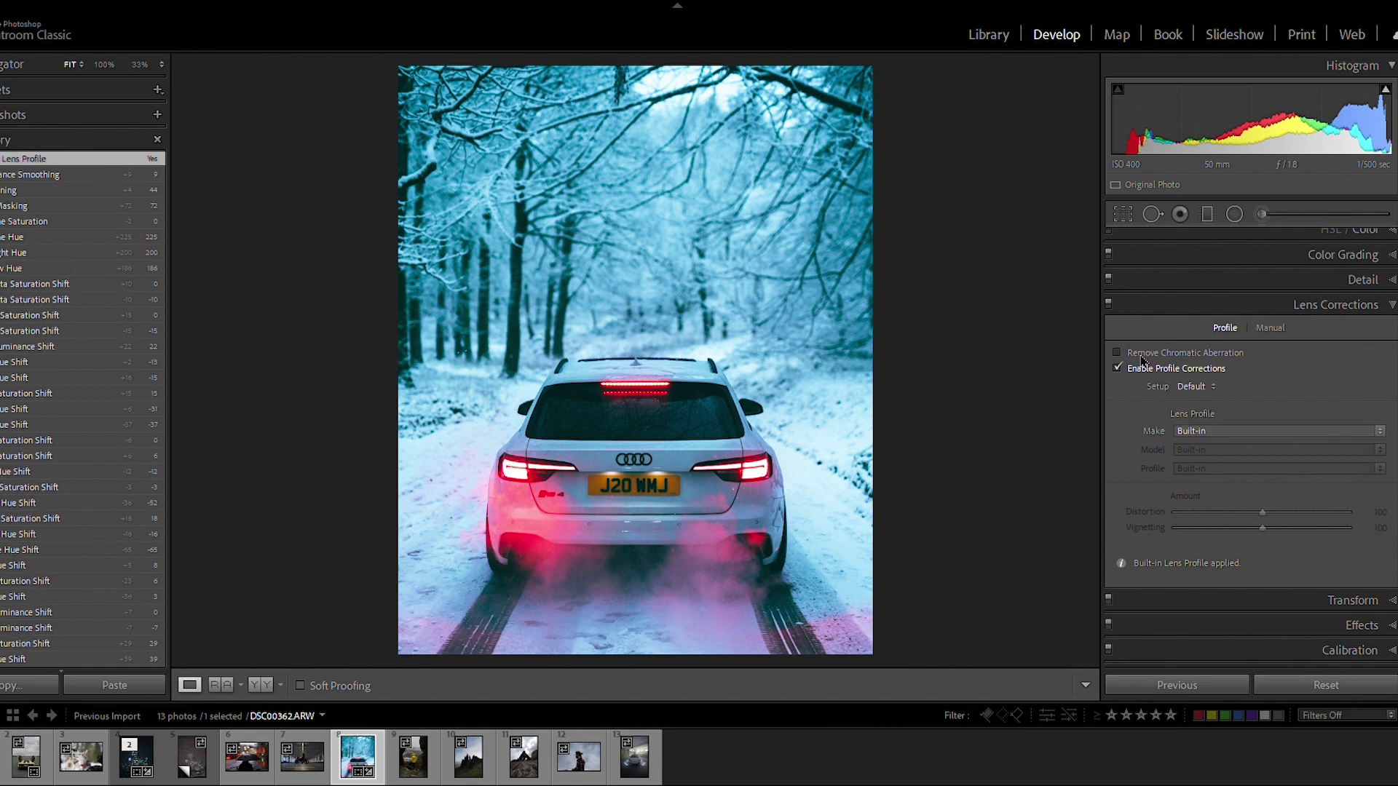
{"action": "left_click", "coordinate": [1141, 362]}
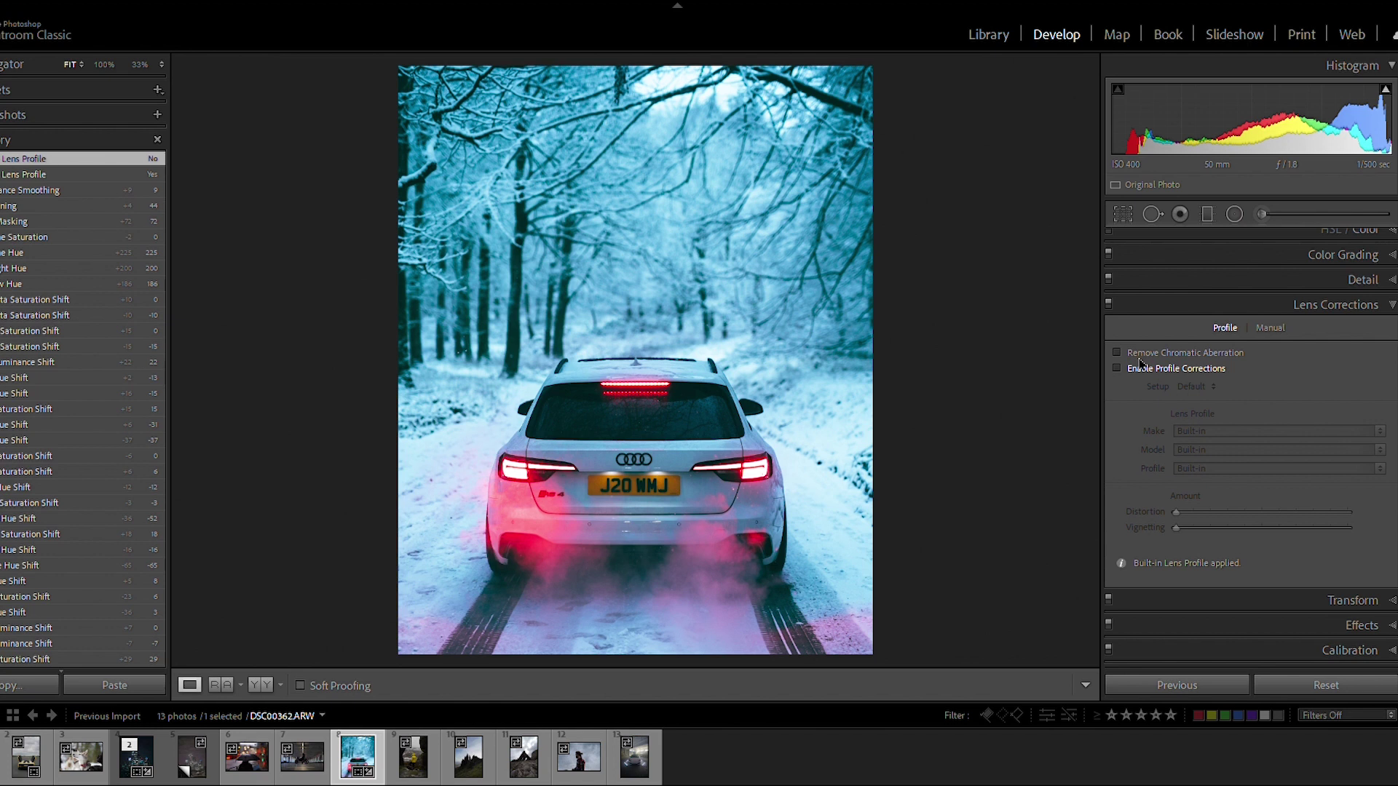
Darken the car photo's edges with a post-crop vignette amount of -27.
{"action": "left_click", "coordinate": [1363, 624]}
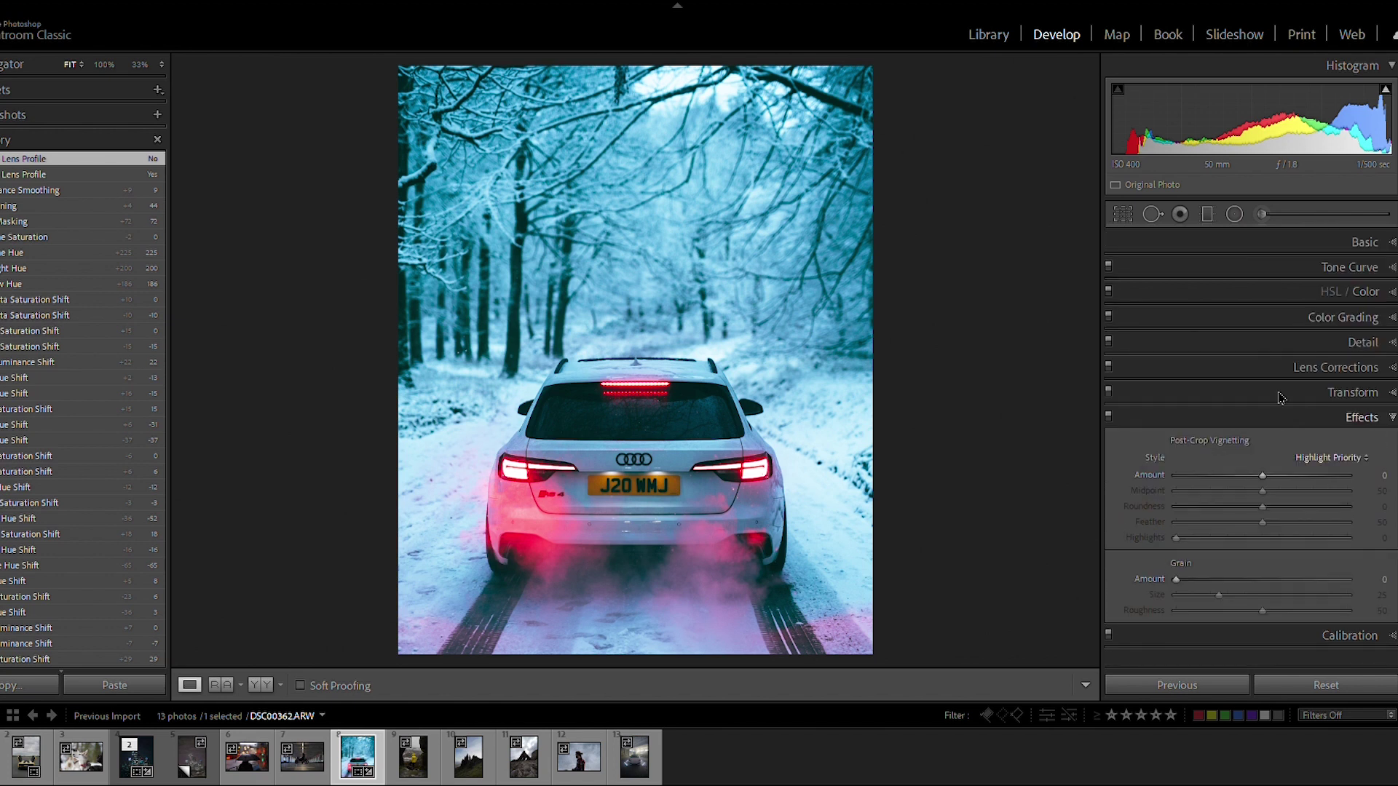
{"action": "left_click_drag", "start_coordinate": [1262, 466], "coordinate": [1244, 464]}
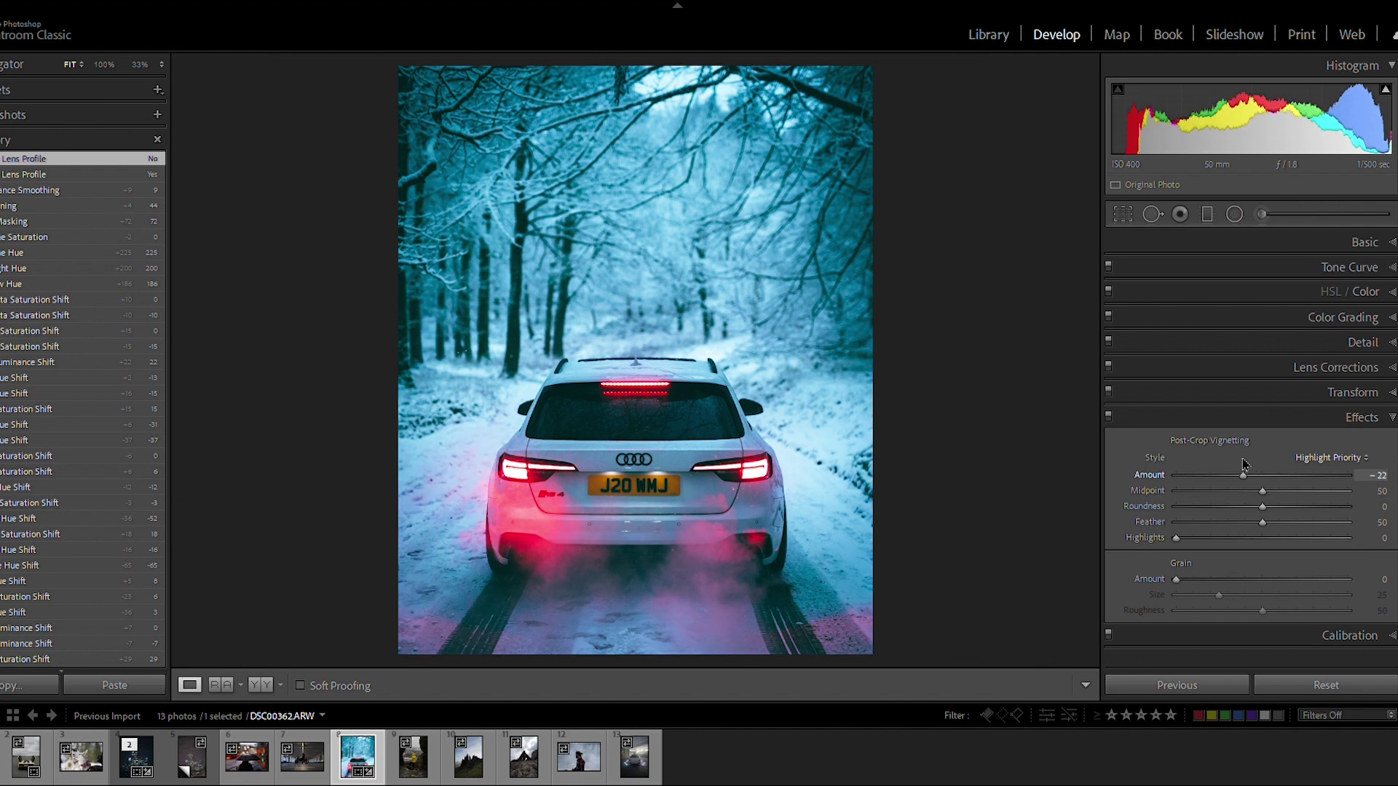
{"action": "left_click_drag", "start_coordinate": [1244, 464], "coordinate": [1240, 464]}
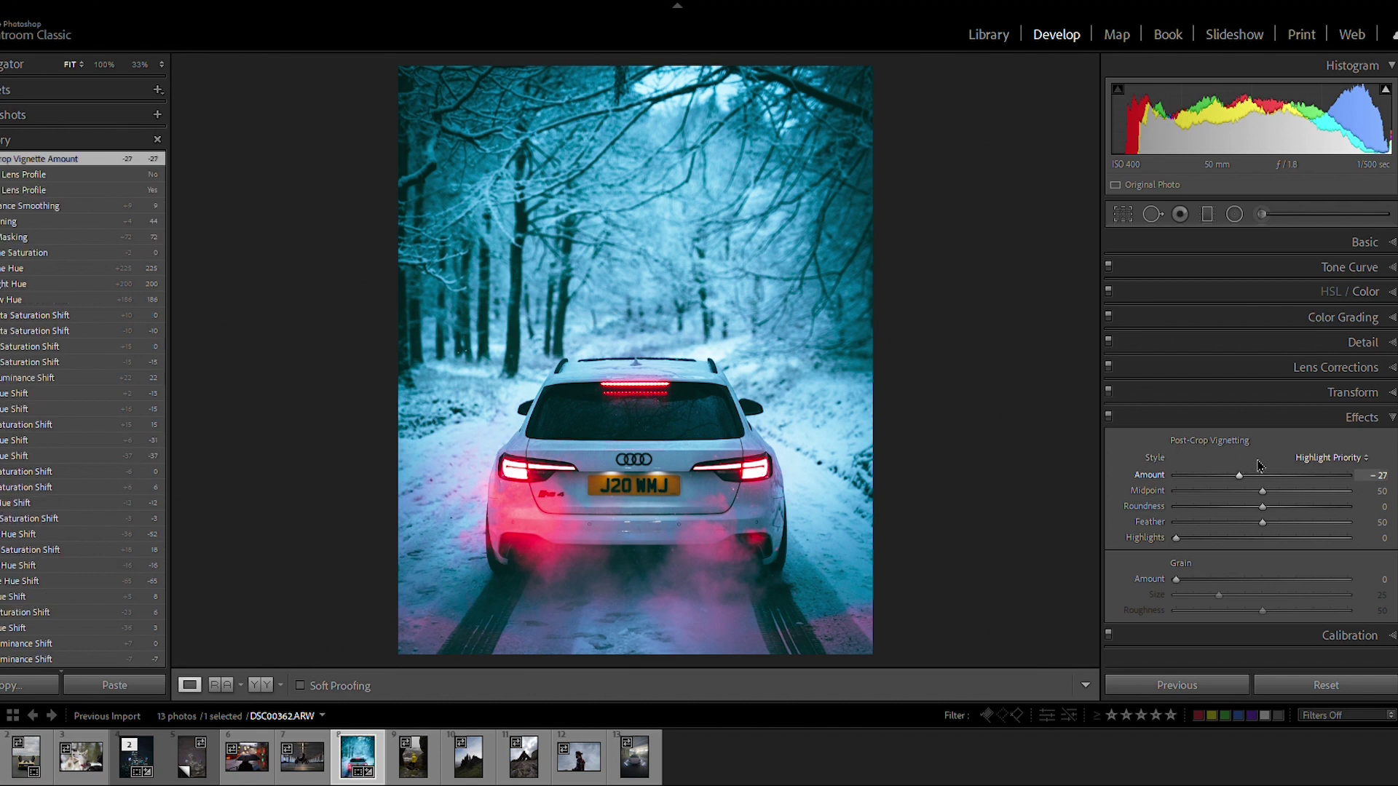
Remove the car photo's edge darkening by setting the post-crop vignette amount to 0.
{"action": "left_click_drag", "start_coordinate": [1242, 465], "coordinate": [1262, 469]}
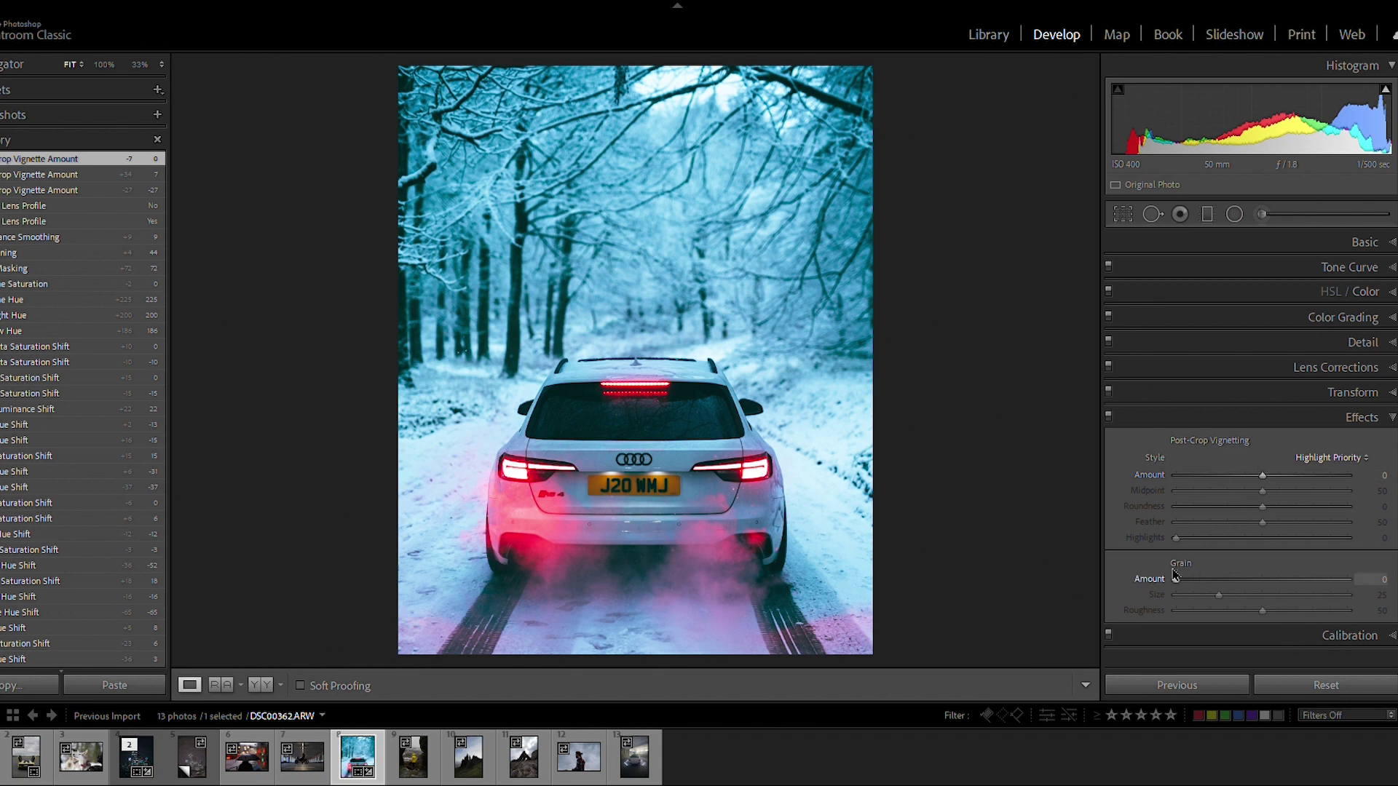
Try lowering the Blue Primary hue in the camera calibration and reset it to 0.
{"action": "left_click", "coordinate": [1371, 631]}
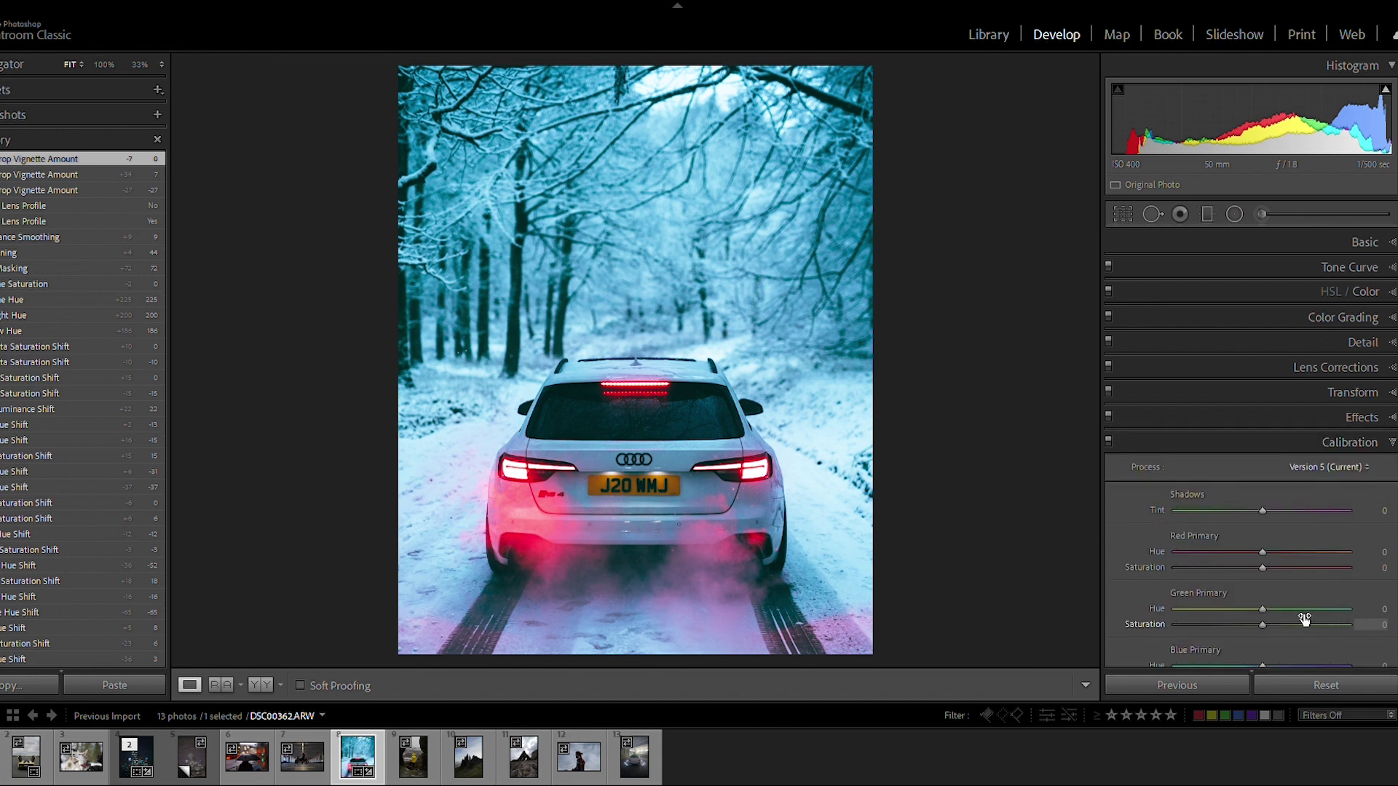
{"action": "scroll", "coordinate": [1311, 619], "scroll_direction": "down", "scroll_amount": 1}
{"action": "mouse_move", "coordinate": [1262, 634]}
{"action": "left_mouse_down"}
{"action": "mouse_move", "coordinate": [1296, 634]}
{"action": "mouse_move", "coordinate": [1187, 634]}
{"action": "mouse_move", "coordinate": [1254, 632]}
{"action": "left_mouse_up"}
{"action": "double_click", "coordinate": [1253, 620]}
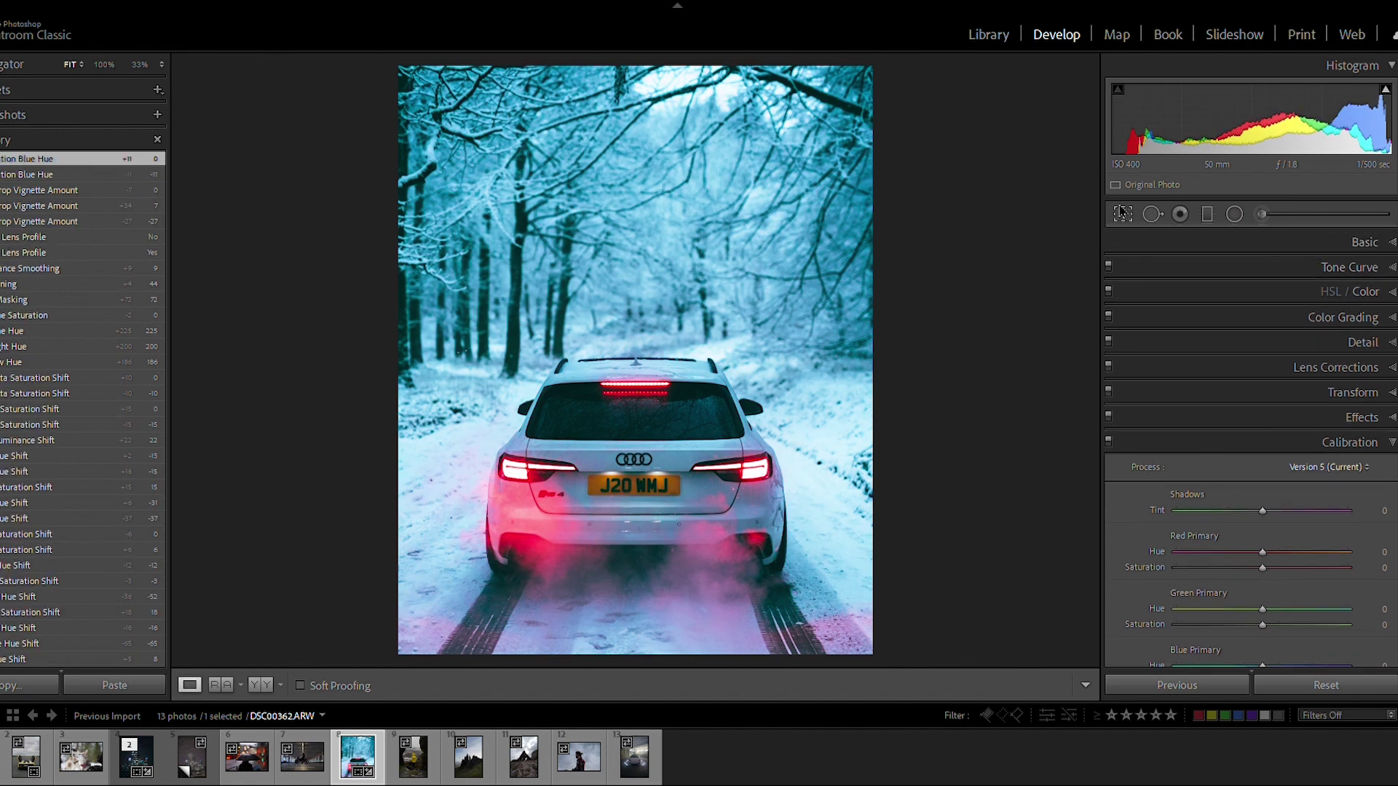
Straighten the car photo to an angle of -0.20 and reframe the car in a locked 4x5 / 8x10 crop.
{"action": "left_click", "coordinate": [1123, 214]}
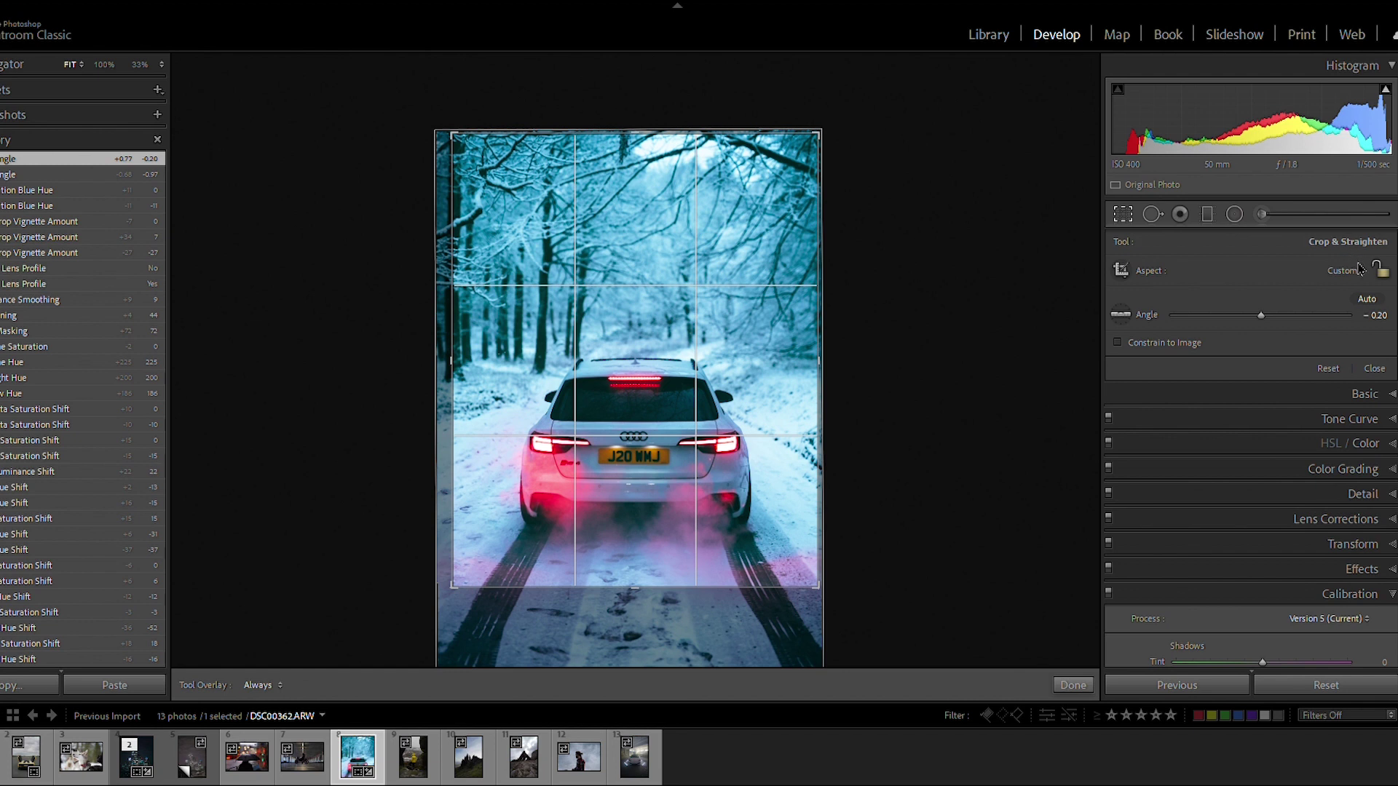
{"action": "key", "text": "a"}
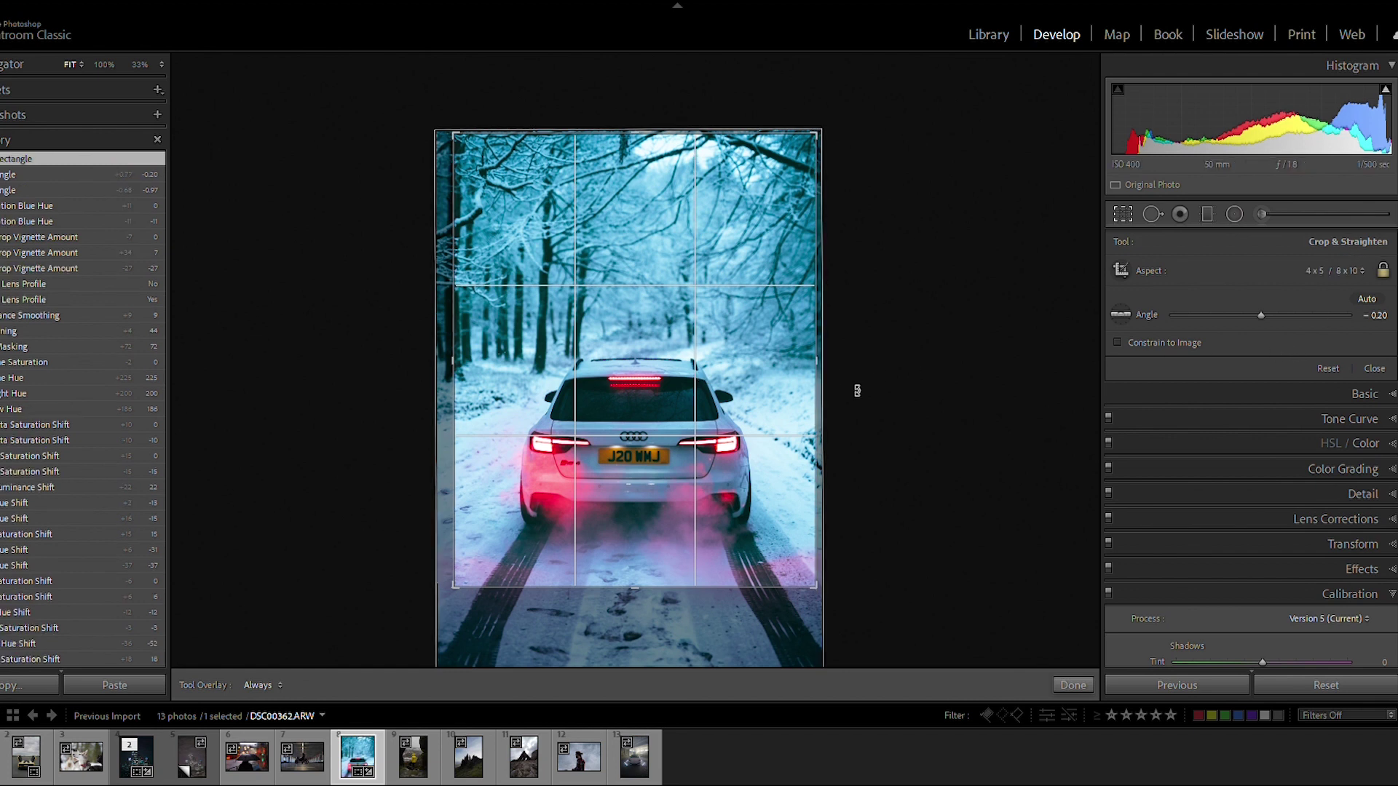
{"action": "left_click_drag", "start_coordinate": [728, 388], "coordinate": [727, 394]}
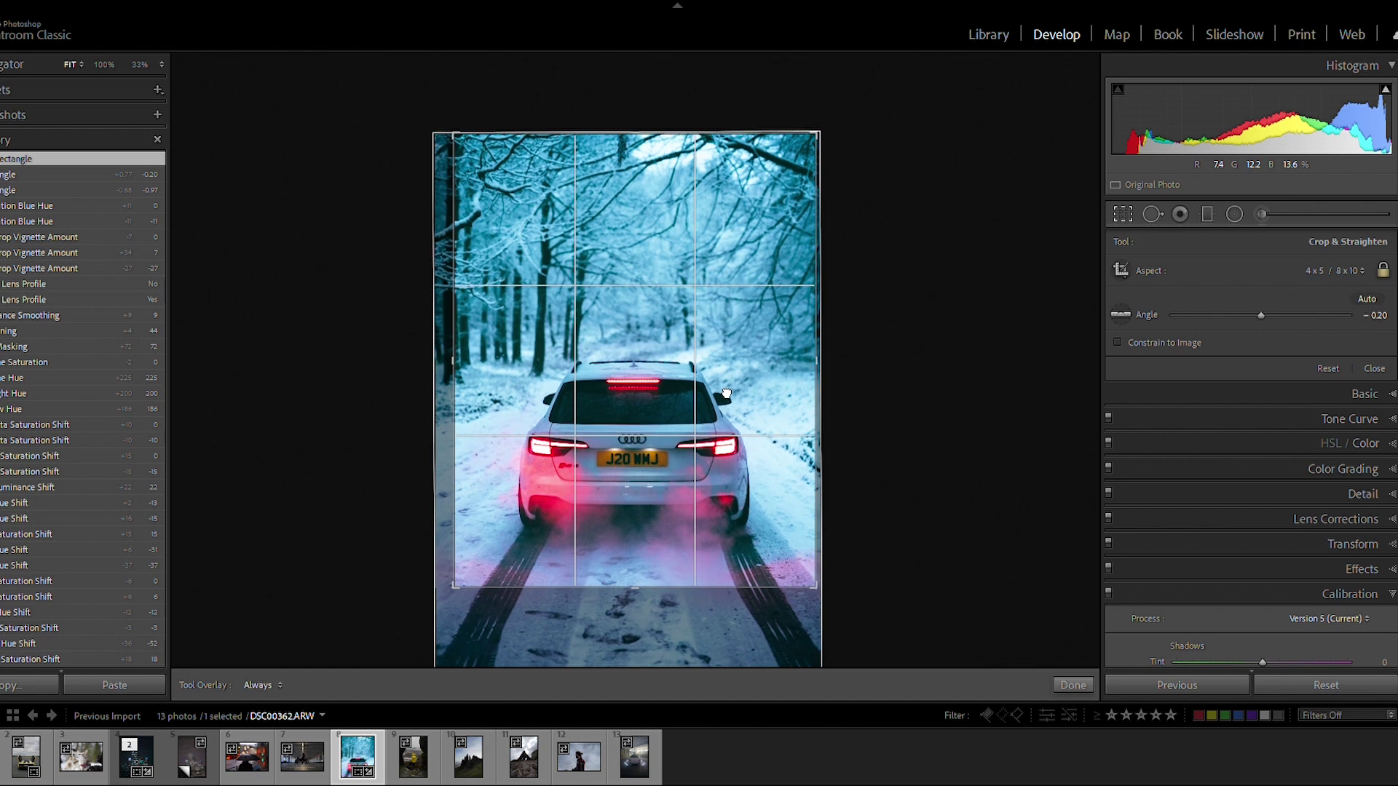
{"action": "key", "text": "Return"}
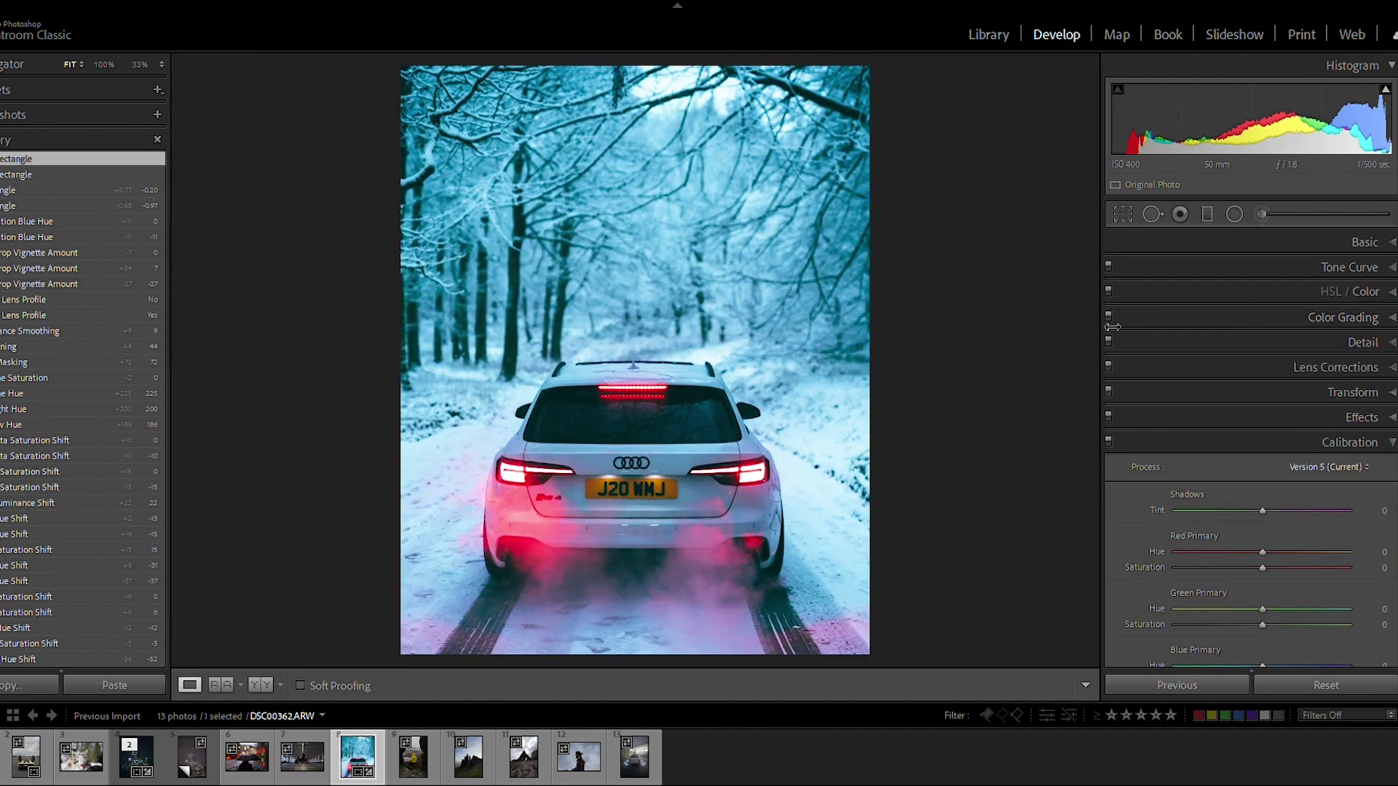
Compare the cropped and graded car photo with its unedited version.
{"action": "key", "text": "backslash"}
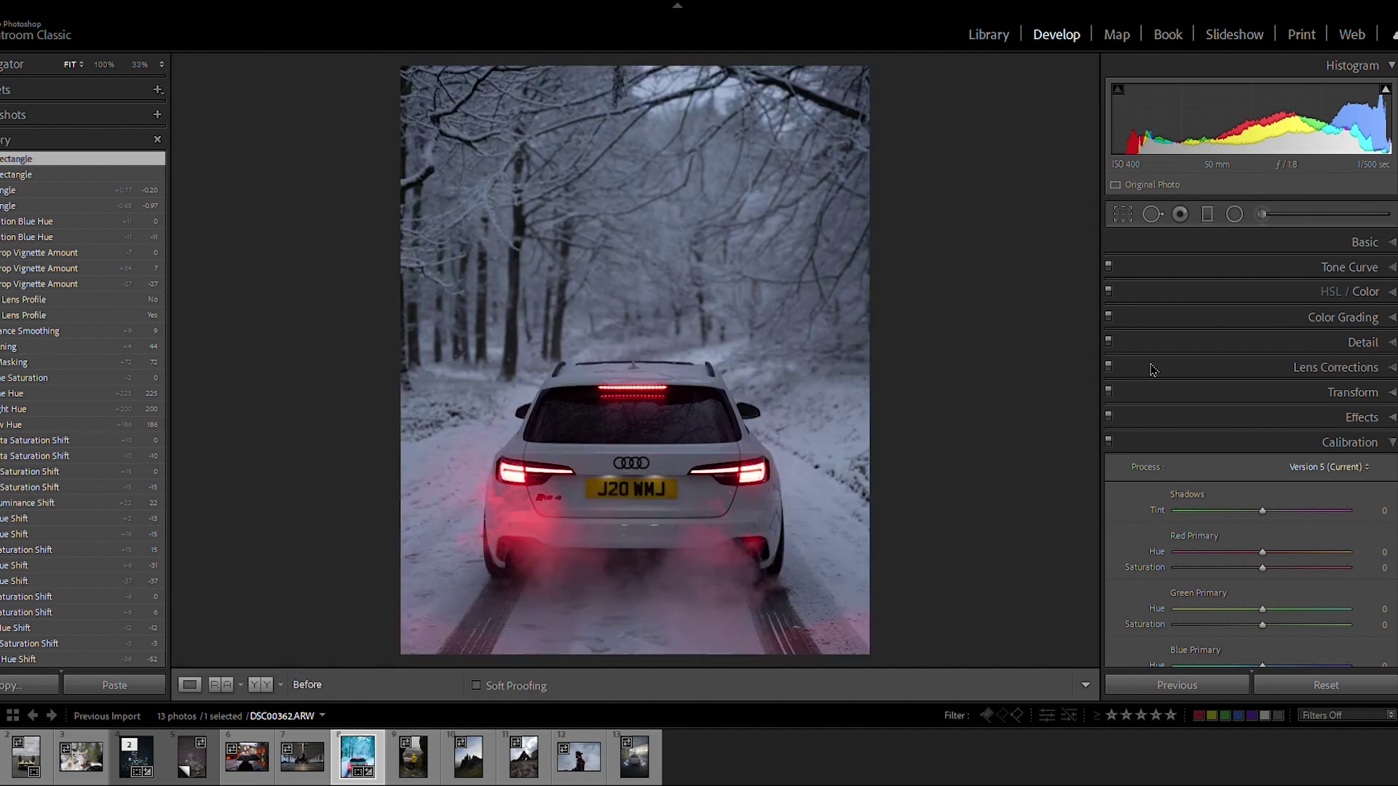
{"action": "key", "text": "backslash"}
{"action": "key", "text": "backslash"}
{"action": "key", "text": "backslash"}
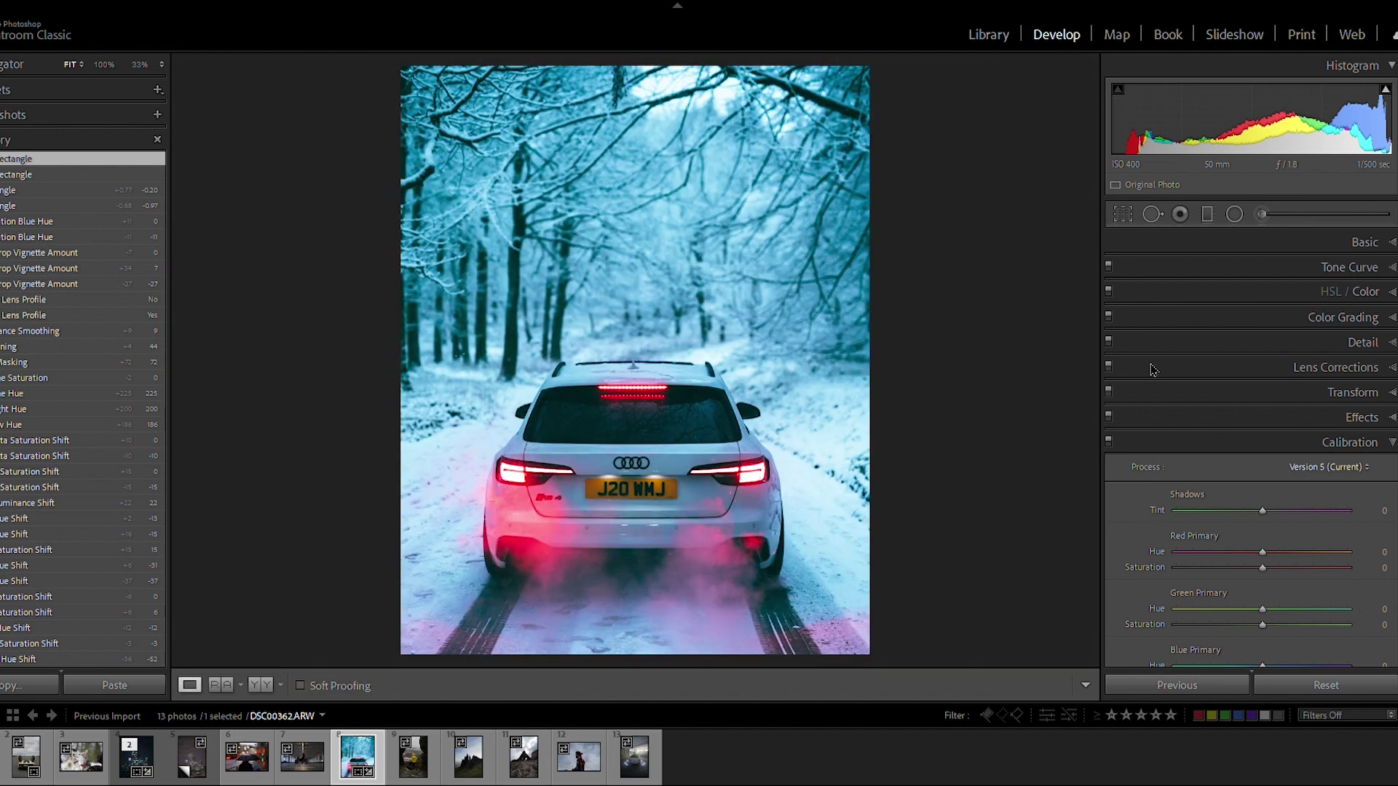
Draw a radial filter around the rear of the car with a feather of 50 and invert its mask.
{"action": "left_click", "coordinate": [1259, 212]}
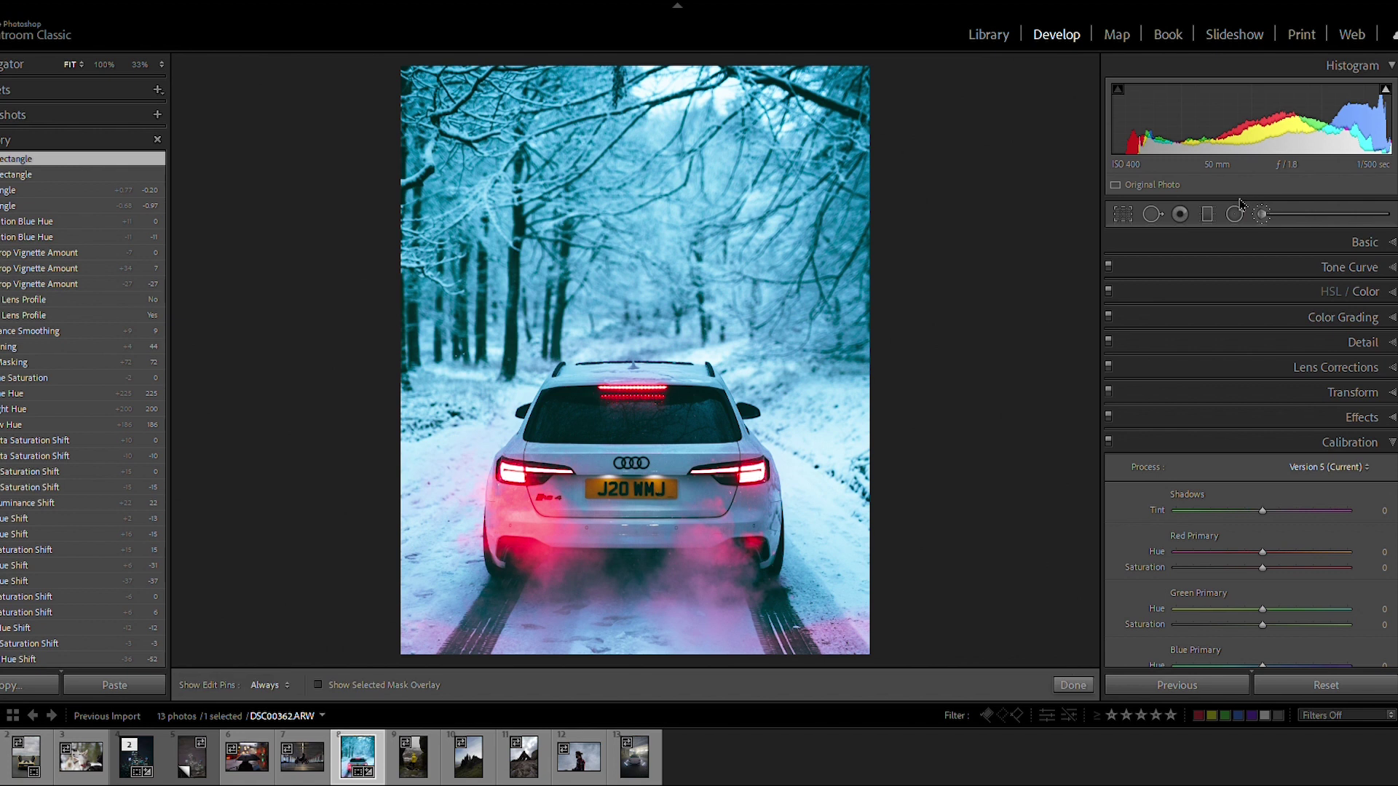
{"action": "left_click", "coordinate": [1233, 214]}
{"action": "mouse_move", "coordinate": [584, 429]}
{"action": "left_mouse_down"}
{"action": "mouse_move", "coordinate": [794, 553]}
{"action": "mouse_move", "coordinate": [755, 593]}
{"action": "left_mouse_up"}
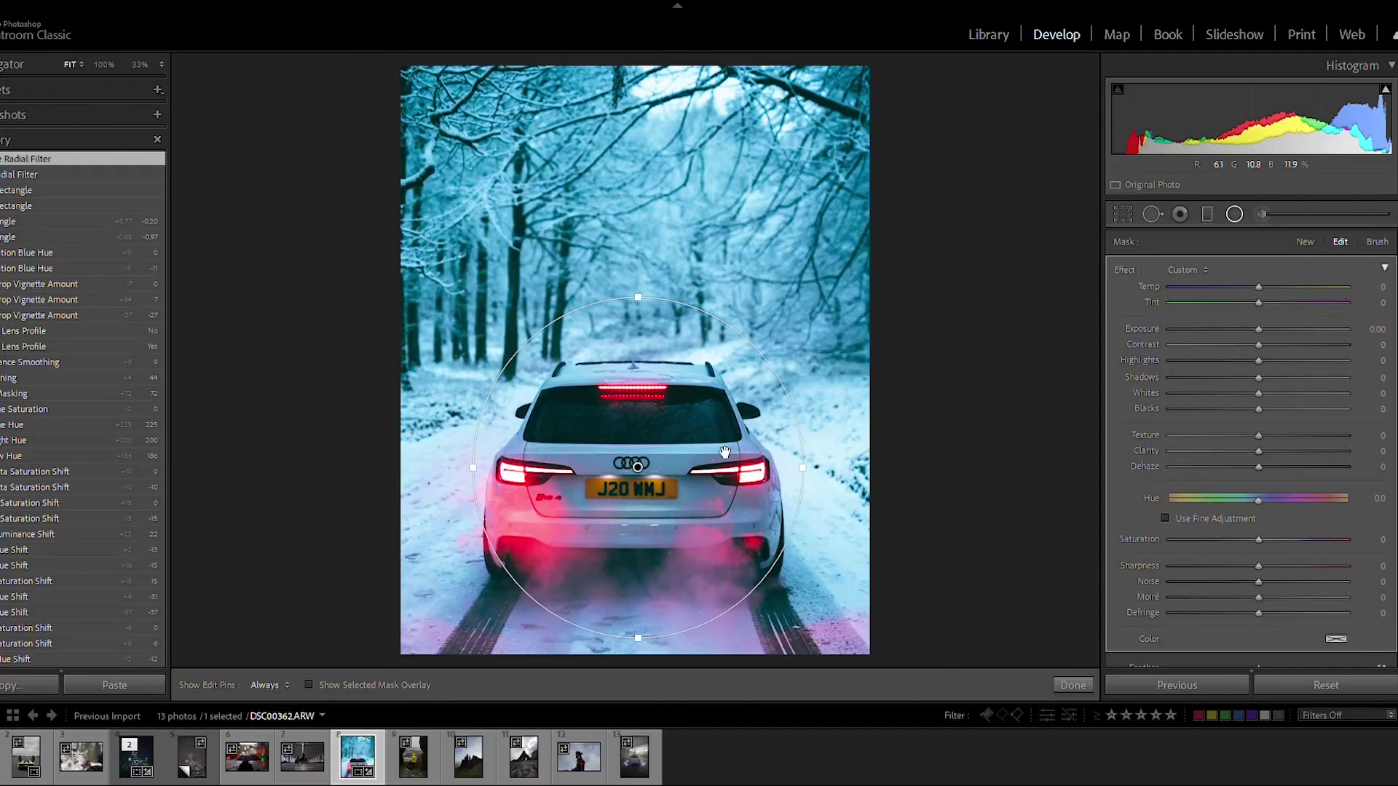
{"action": "scroll", "coordinate": [1322, 515], "scroll_direction": "down", "scroll_amount": 3}
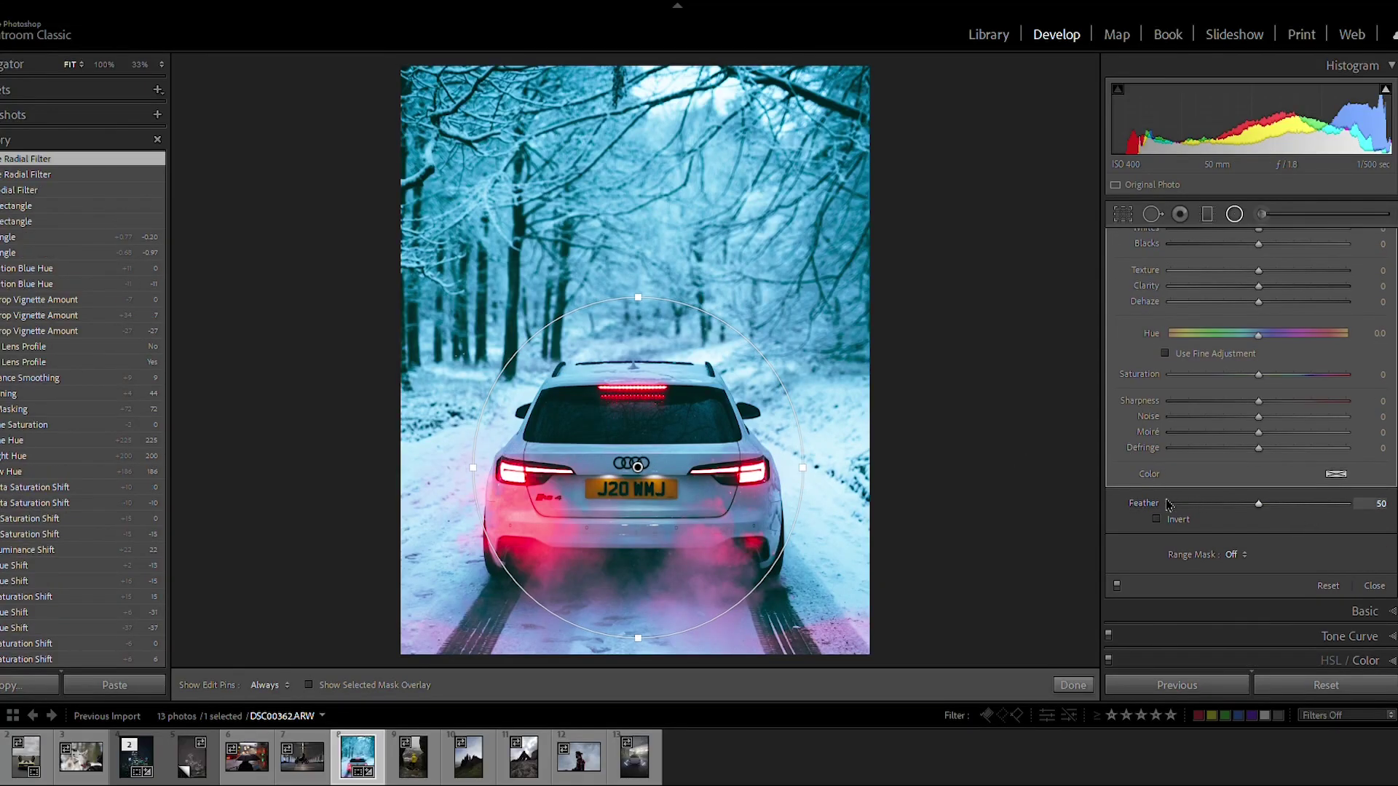
{"action": "scroll", "coordinate": [1270, 342], "scroll_direction": "up", "scroll_amount": 3}
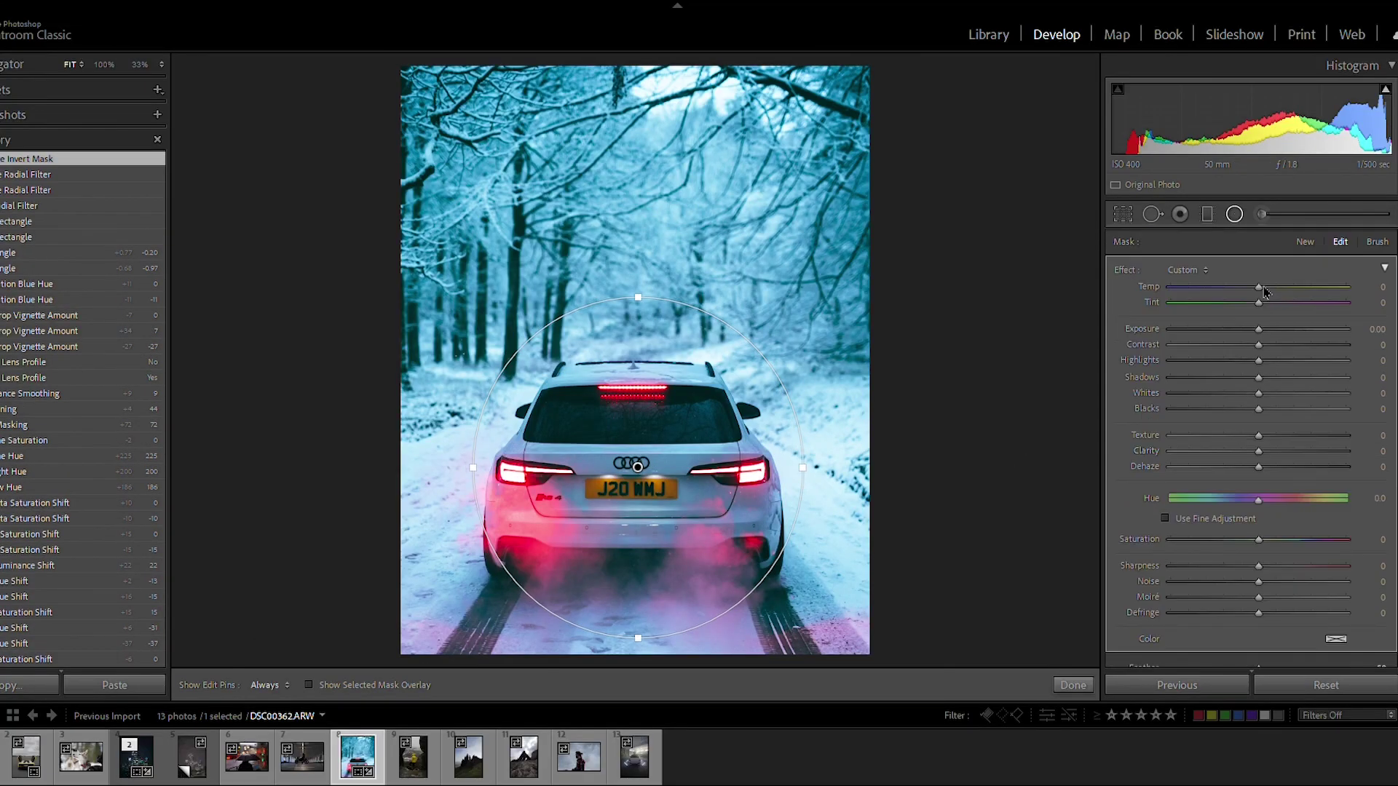
Brighten the car inside the radial filter by adjusting its contrast, exposure, shadows and highlights.
{"action": "mouse_move", "coordinate": [1270, 342]}
{"action": "left_mouse_down"}
{"action": "mouse_move", "coordinate": [1299, 339]}
{"action": "mouse_move", "coordinate": [1271, 340]}
{"action": "mouse_move", "coordinate": [1268, 321]}
{"action": "left_mouse_up"}
{"action": "left_click_drag", "start_coordinate": [1258, 377], "coordinate": [1291, 357]}
Set the radial filter's clarity to 14, texture to 7 and sharpness to 8, adjust its saturation and close the filter.
{"action": "scroll", "coordinate": [1257, 393], "scroll_direction": "down", "scroll_amount": 3}
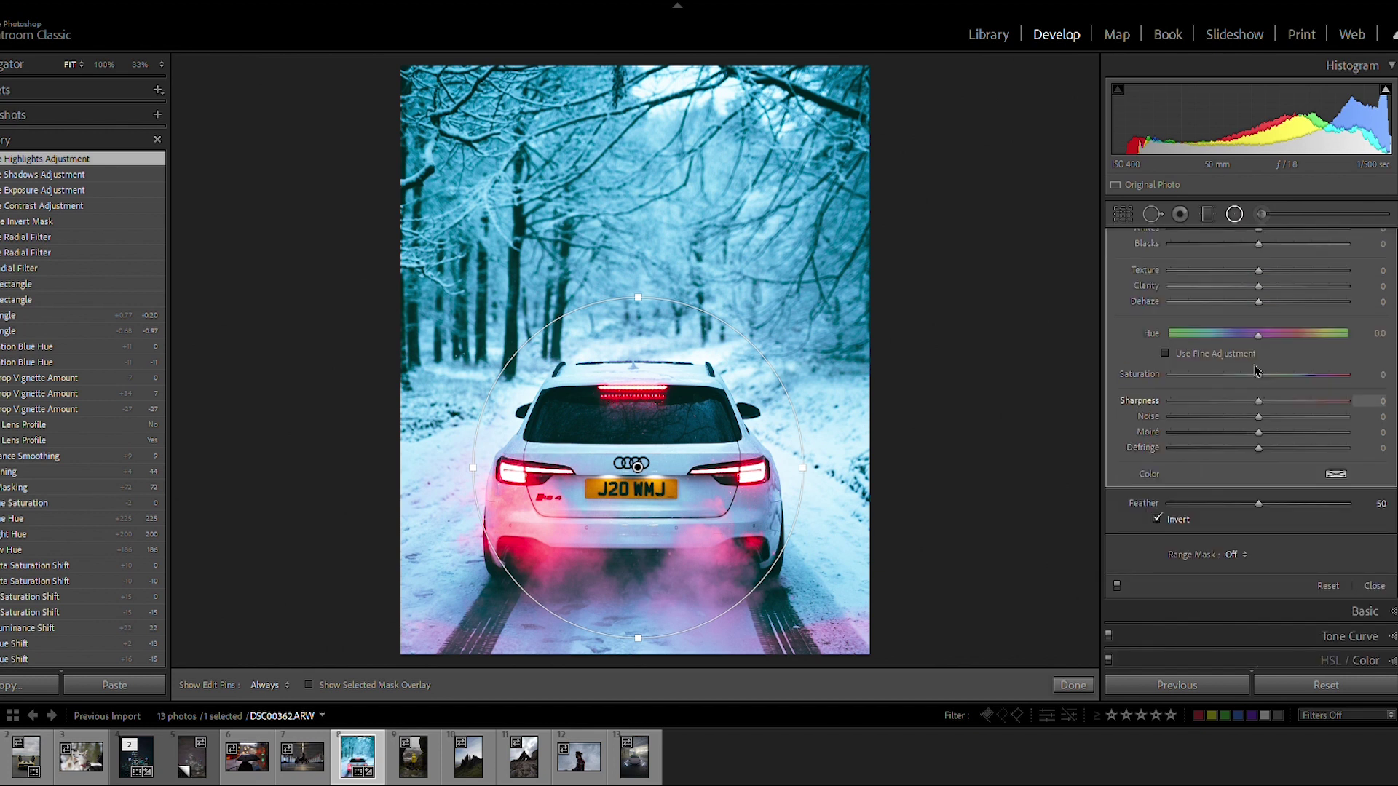
{"action": "mouse_move", "coordinate": [1260, 276]}
{"action": "left_mouse_down"}
{"action": "mouse_move", "coordinate": [1274, 282]}
{"action": "mouse_move", "coordinate": [1265, 266]}
{"action": "left_mouse_up"}
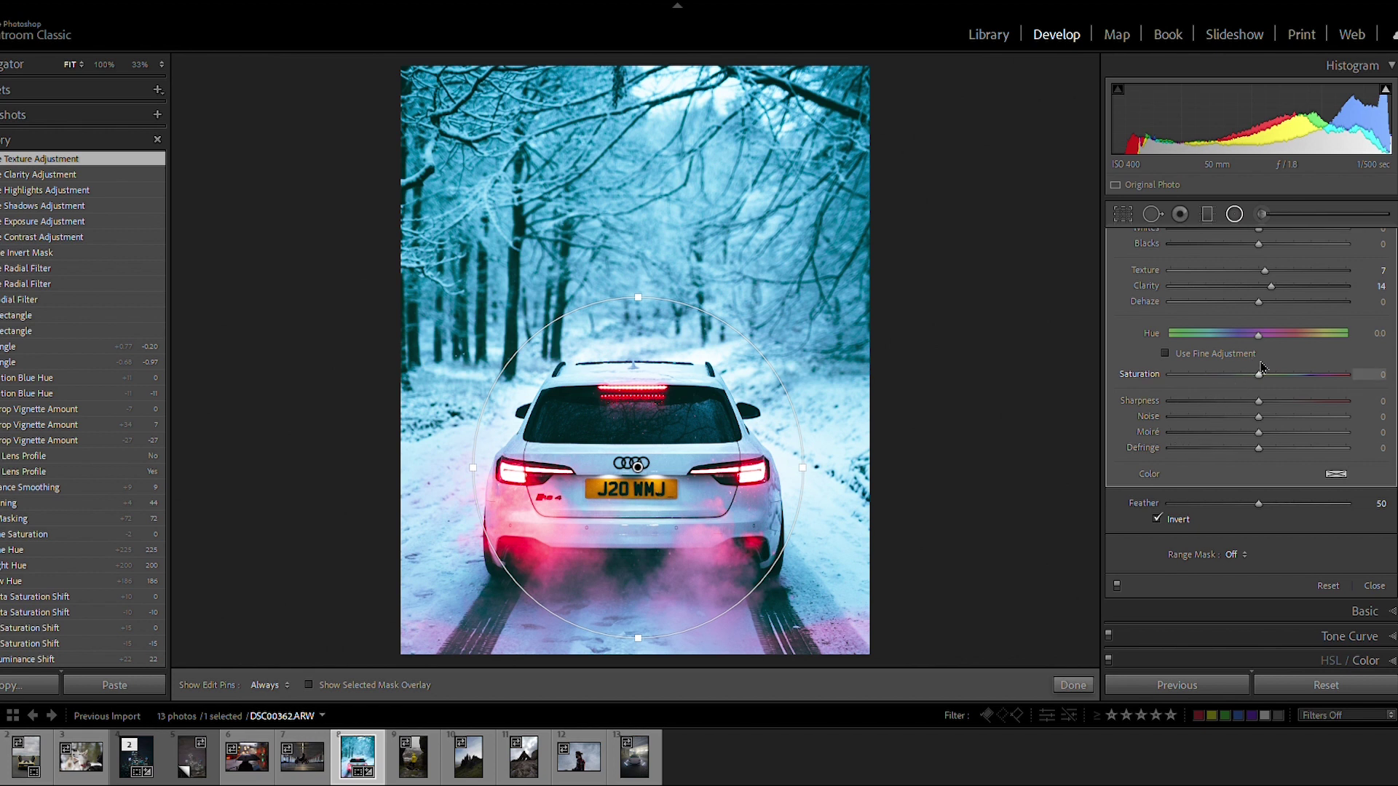
{"action": "left_click_drag", "start_coordinate": [1275, 369], "coordinate": [1275, 370]}
{"action": "left_click_drag", "start_coordinate": [1260, 393], "coordinate": [1268, 391]}
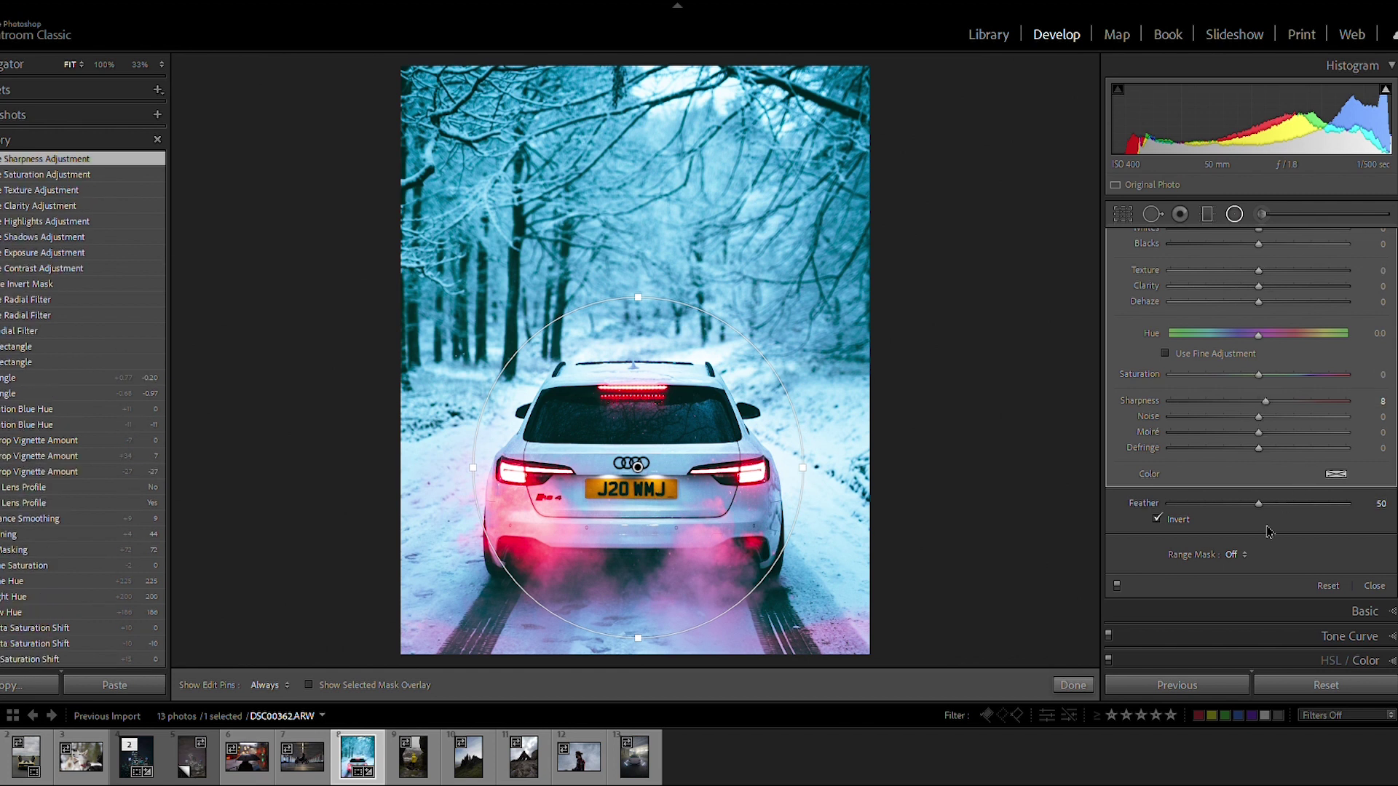
{"action": "key", "text": "shift+m"}
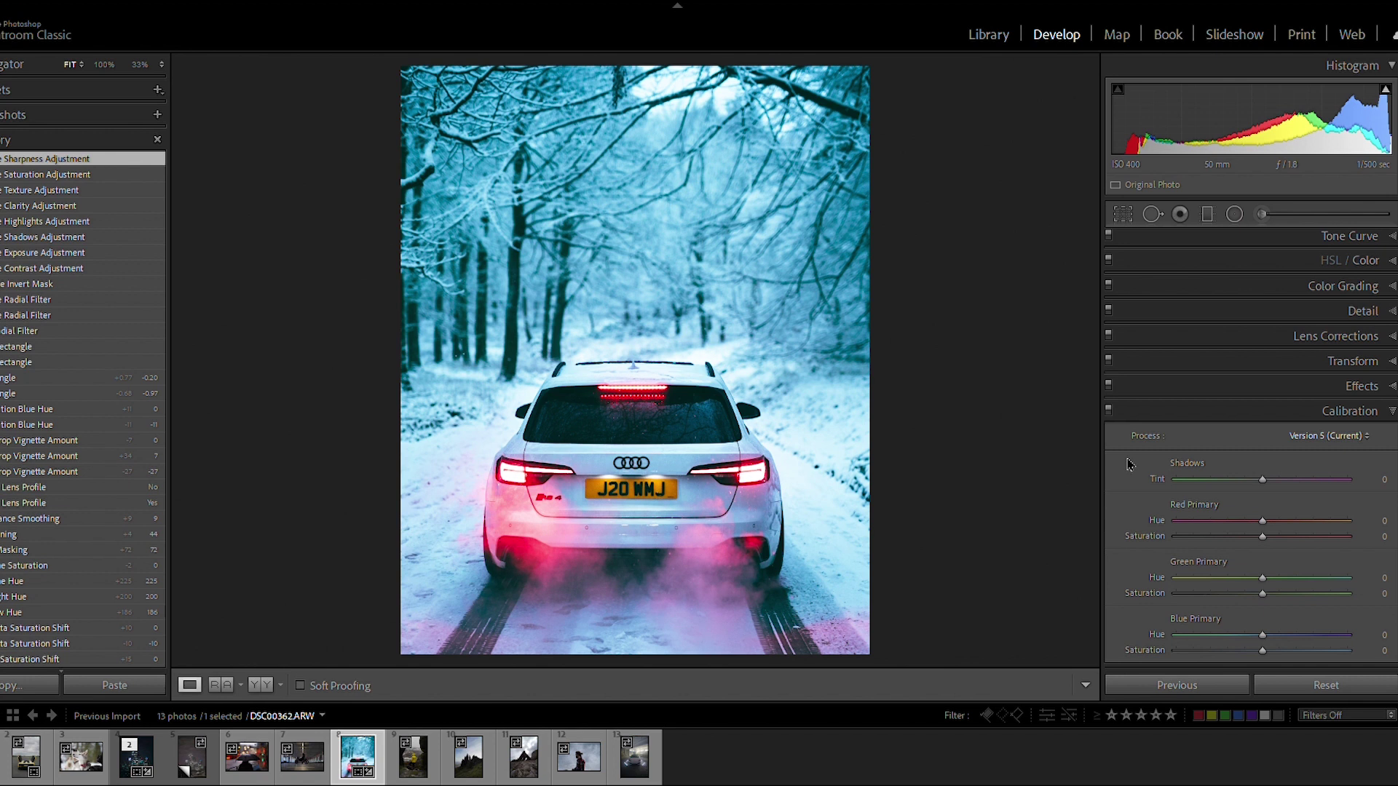
Check the car photo's finished edit, including the radial filter, against the original.
{"action": "key", "text": "backslash"}
{"action": "key", "text": "backslash"}
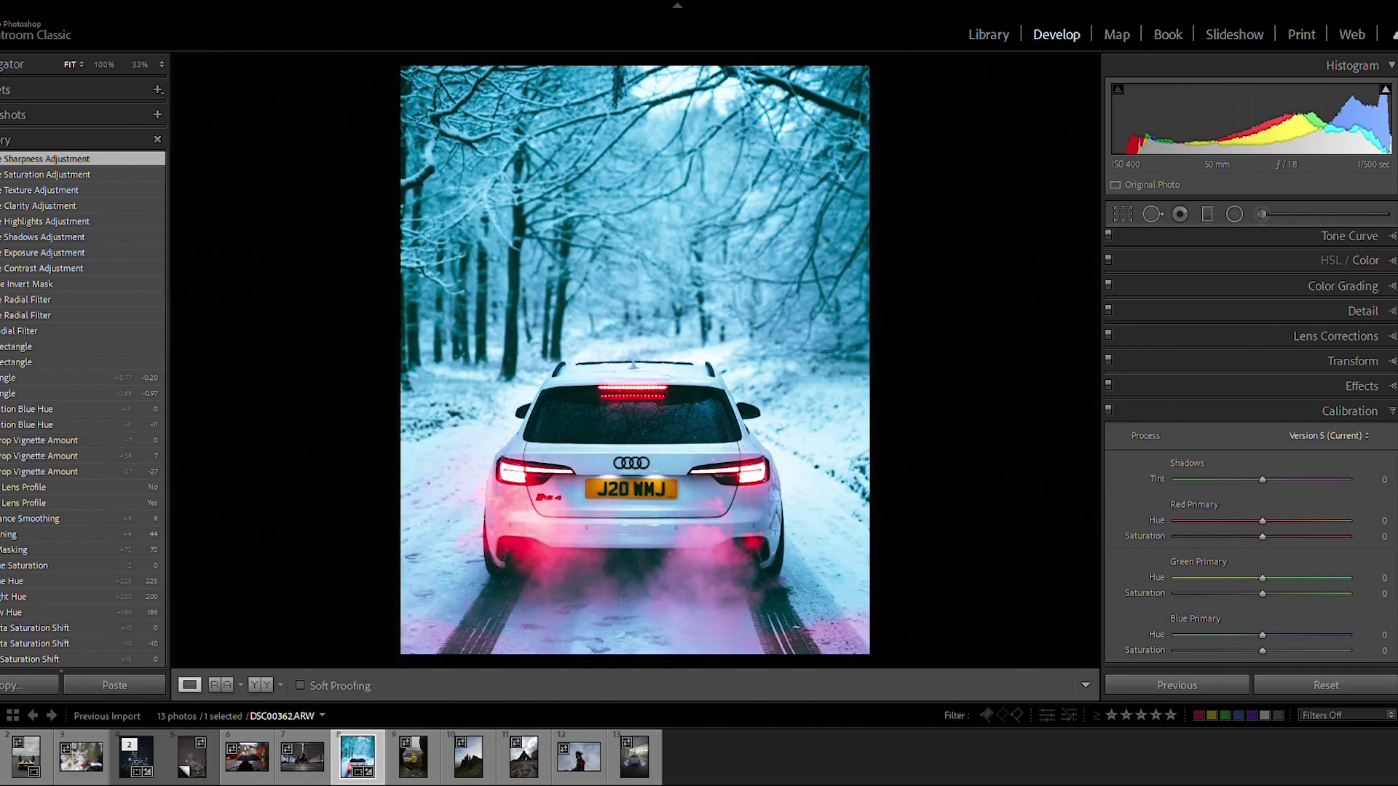
{"action": "key", "text": "backslash"}
{"action": "key", "text": "backslash"}
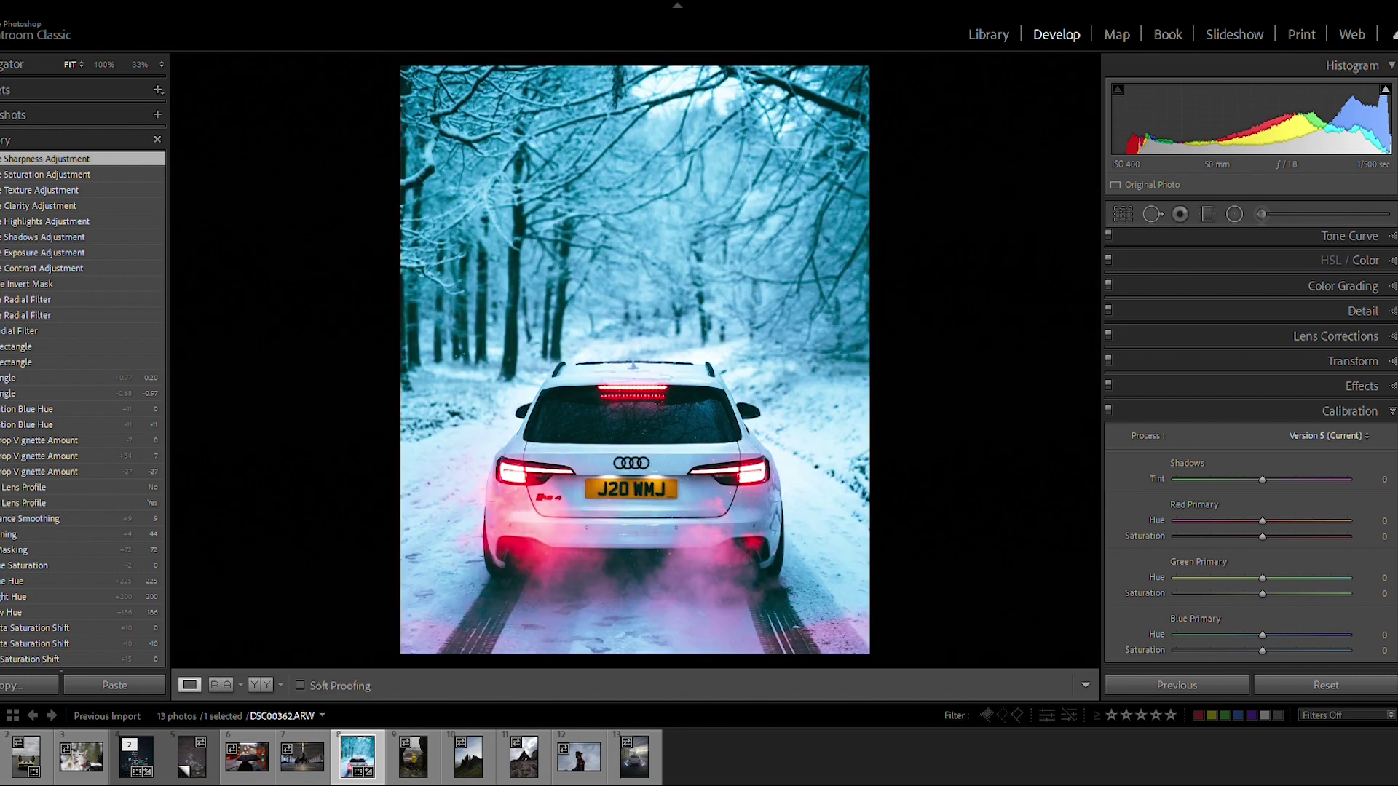